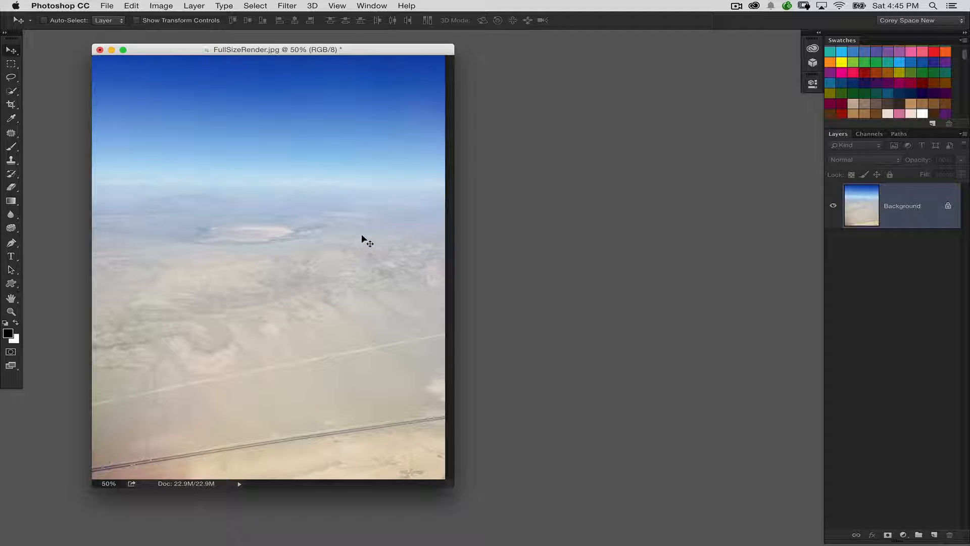
Step: Set the aerial photo's RGB input Levels to 20 for shadows, 0.45 for midtones and 247 for highlights
key(super+l)
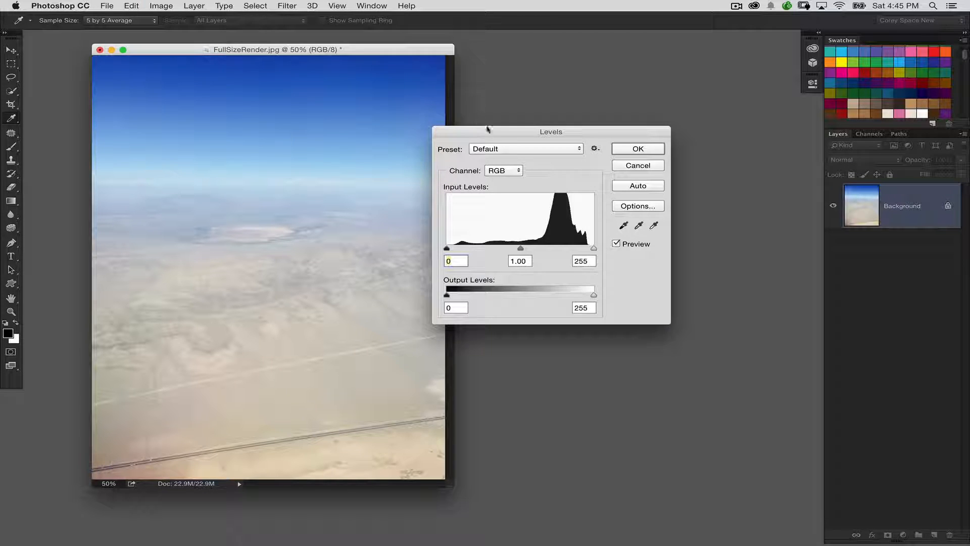
drag(520, 133, 575, 125)
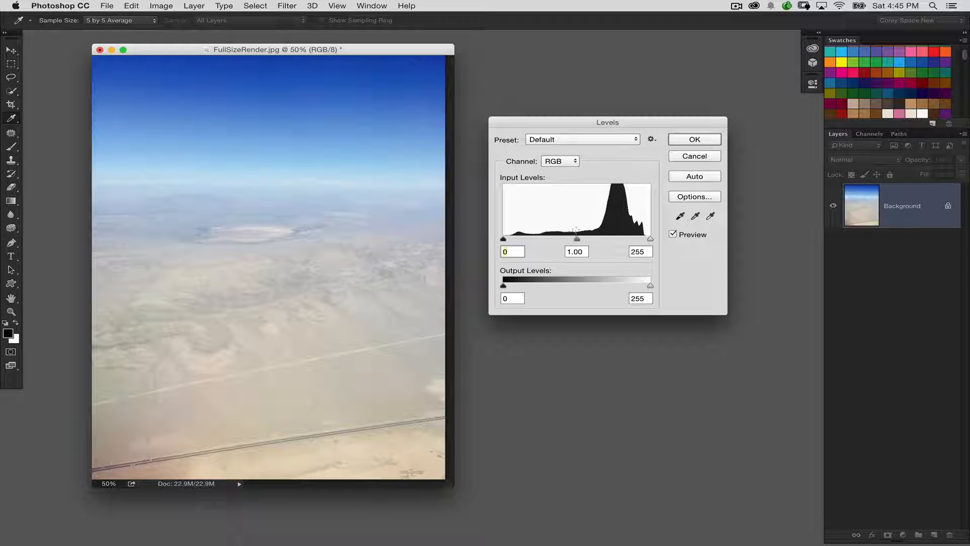
drag(577, 239, 612, 241)
drag(504, 239, 514, 241)
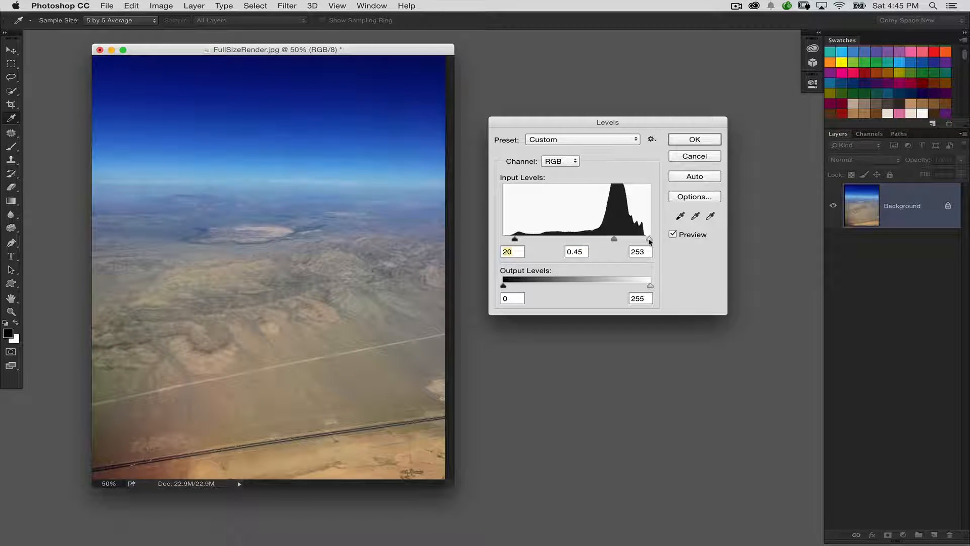
drag(650, 241, 646, 241)
Step: Compare the photo with and without the Levels adjustment, and apply it
click(672, 235)
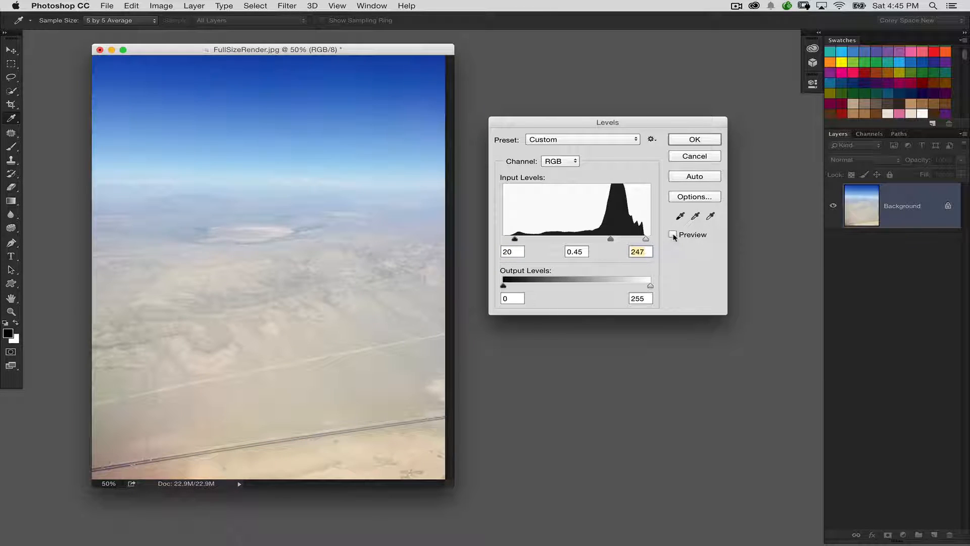
click(672, 234)
click(672, 235)
click(672, 235)
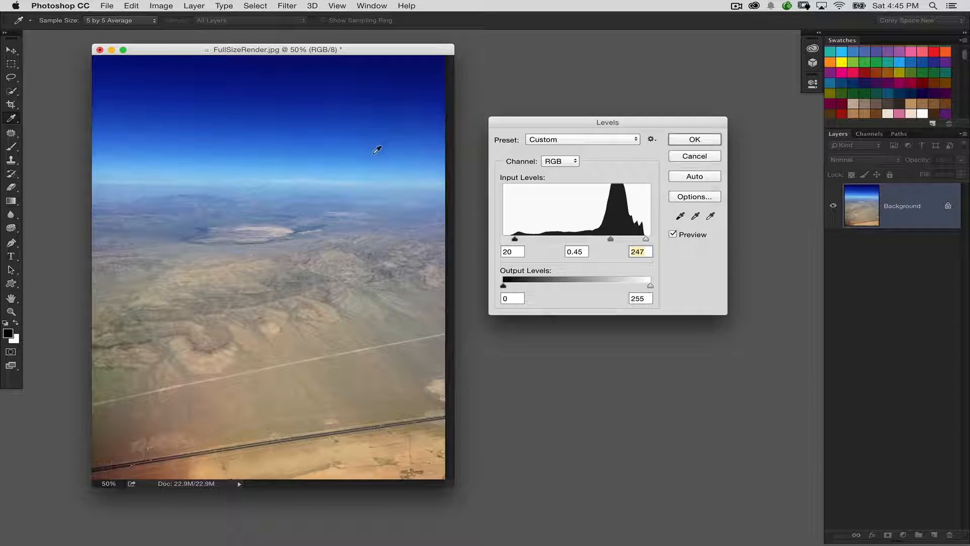
click(672, 235)
click(672, 235)
click(690, 139)
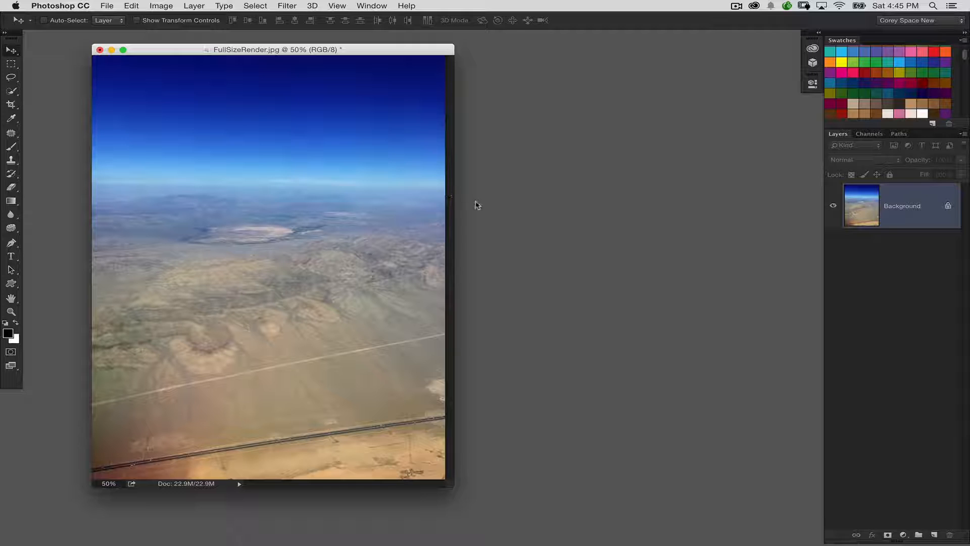
Step: Apply the Camera Raw Filter to the aerial photo with a Dehaze amount of +35
click(297, 6)
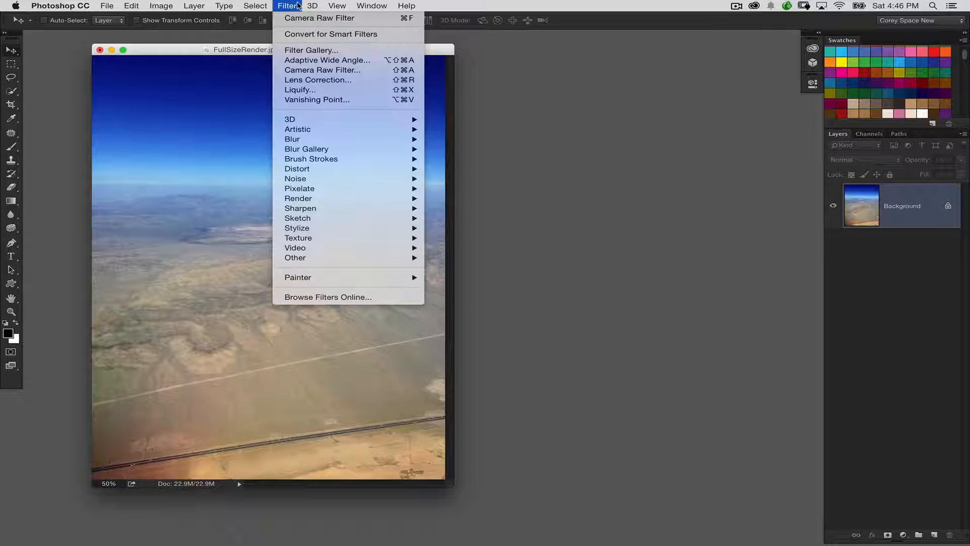
click(328, 70)
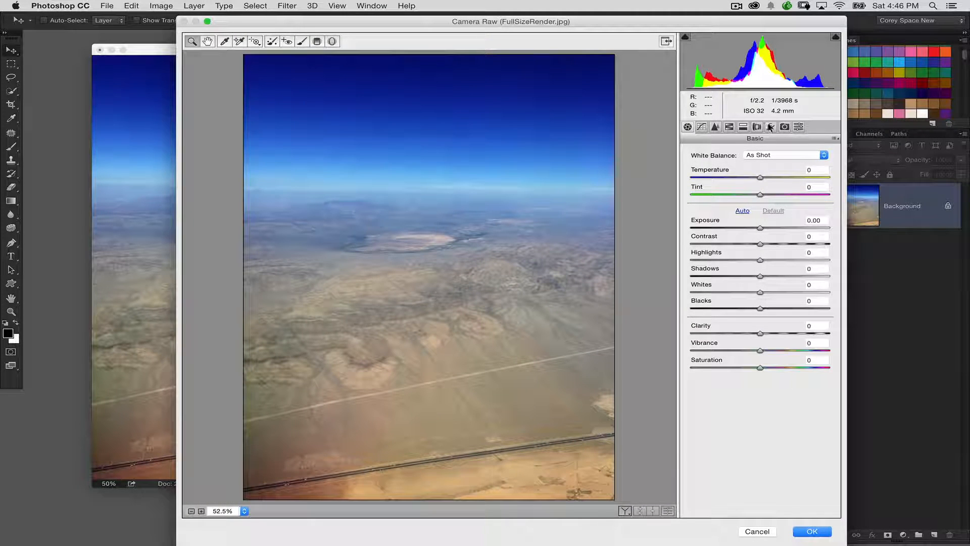
click(770, 127)
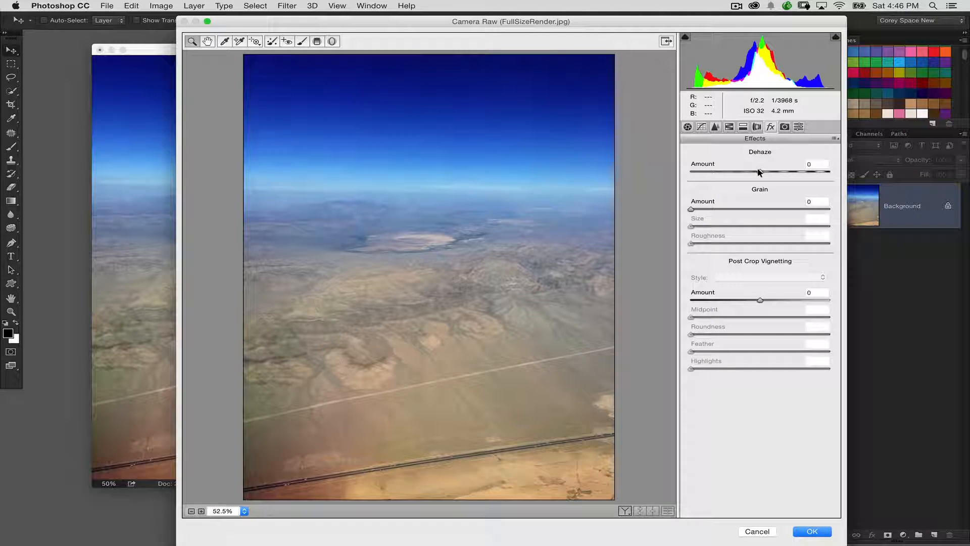
drag(759, 172, 781, 173)
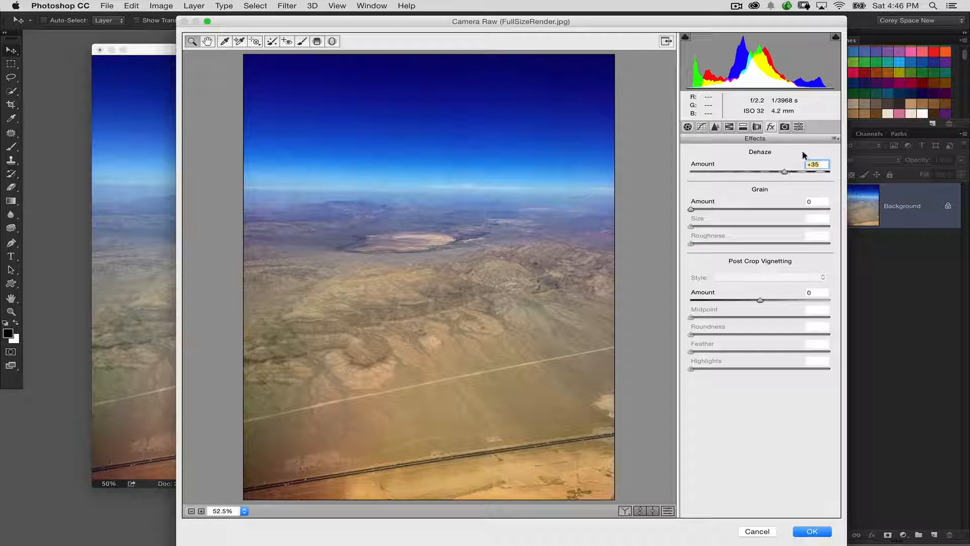
click(812, 531)
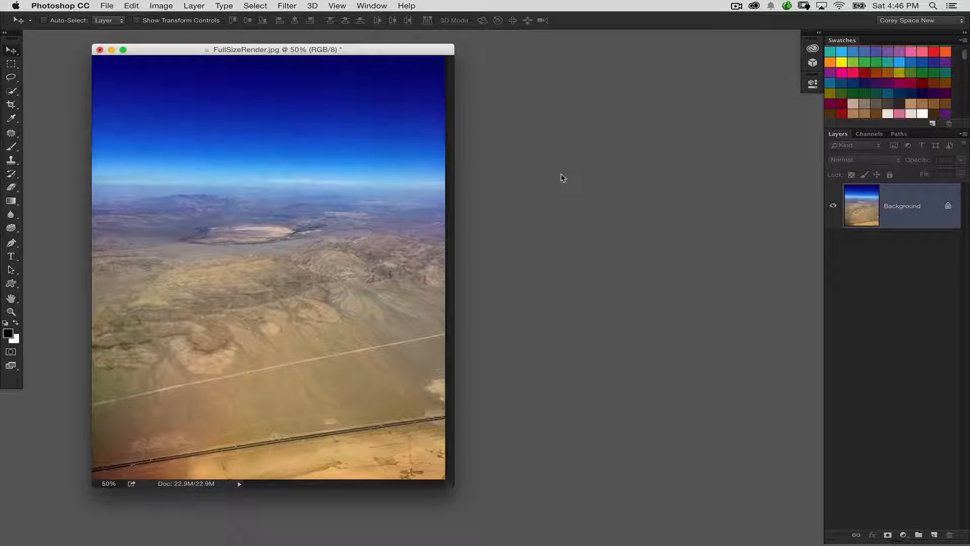
Step: Create a new RGB document 1300 pixels wide and 2000 pixels high at 72 pixels/inch with a white background
key(super+n)
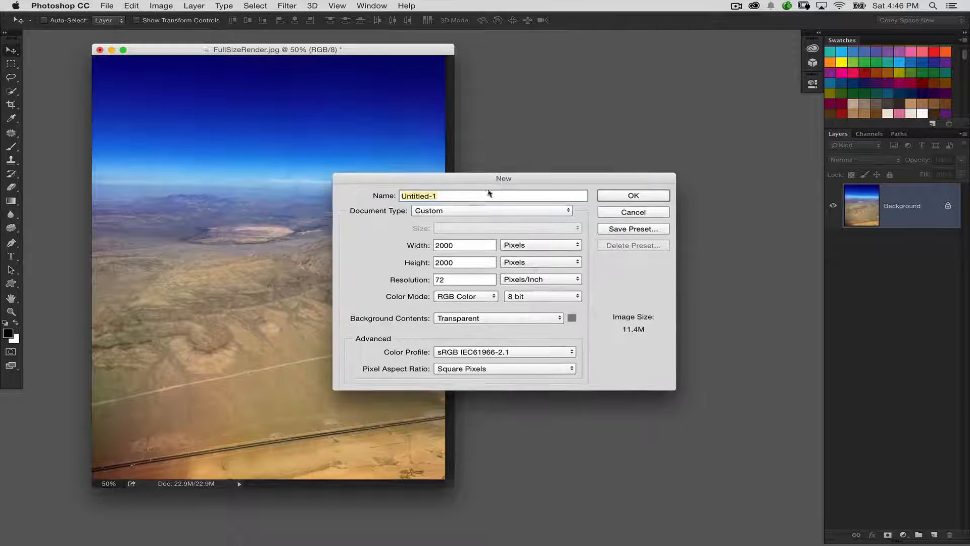
double_click(460, 244)
text(1300)
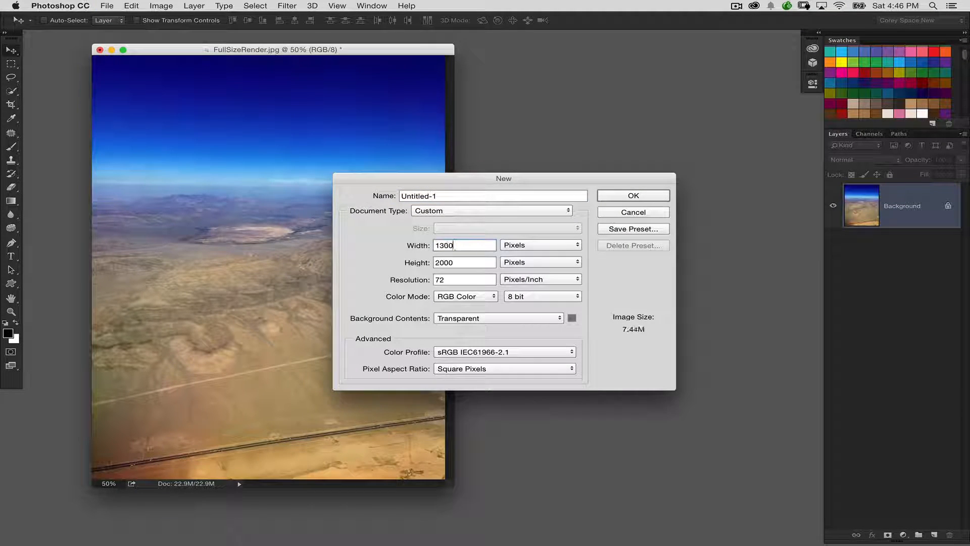
key(Tab)
click(510, 318)
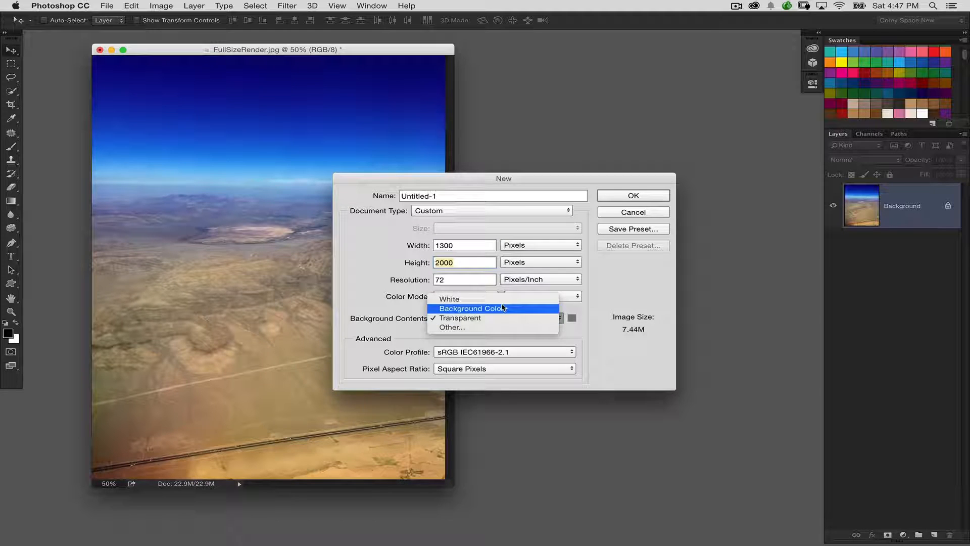
click(457, 297)
click(617, 197)
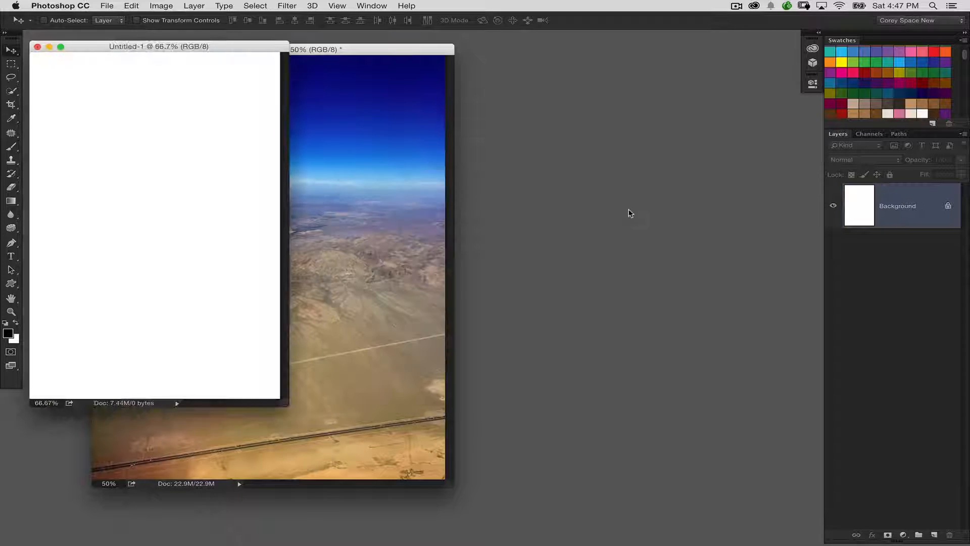
Step: Arrange the two document windows side by side and fill the new document's background with the black foreground colour
drag(246, 53, 531, 62)
click(406, 67)
click(225, 137)
key(alt+BackSpace)
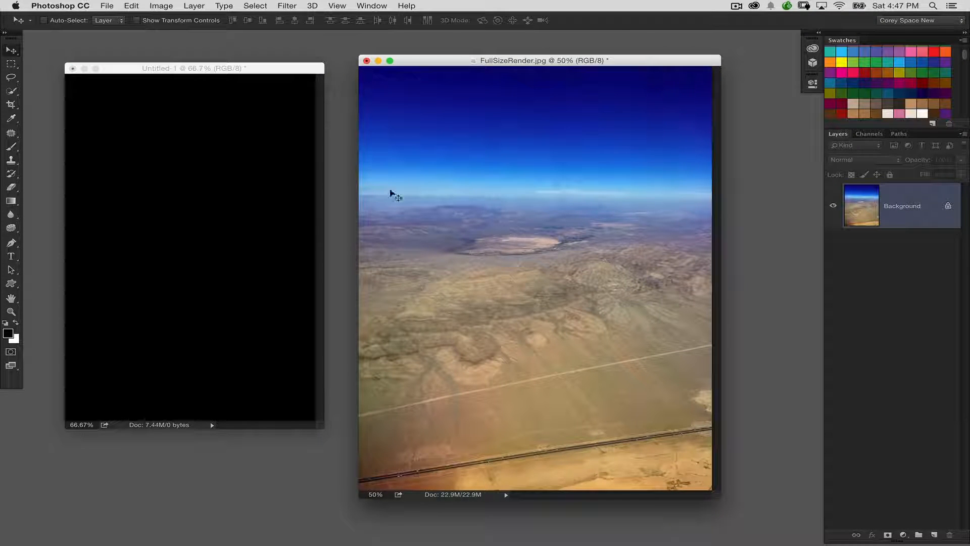
Step: Copy the aerial photo into the black document as a new layer, enlarge the document window and shift the layer downward
drag(423, 255, 247, 279)
drag(324, 427, 434, 476)
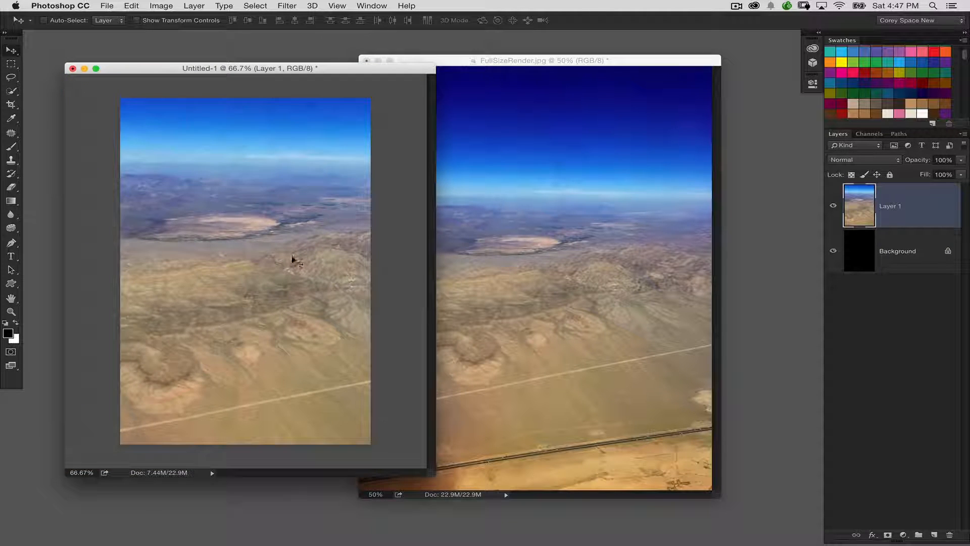
drag(292, 259, 293, 305)
Step: Scale the landscape layer down proportionally and place it low in the canvas, leaving a black strip above the sky
key(super+t)
key(super+0)
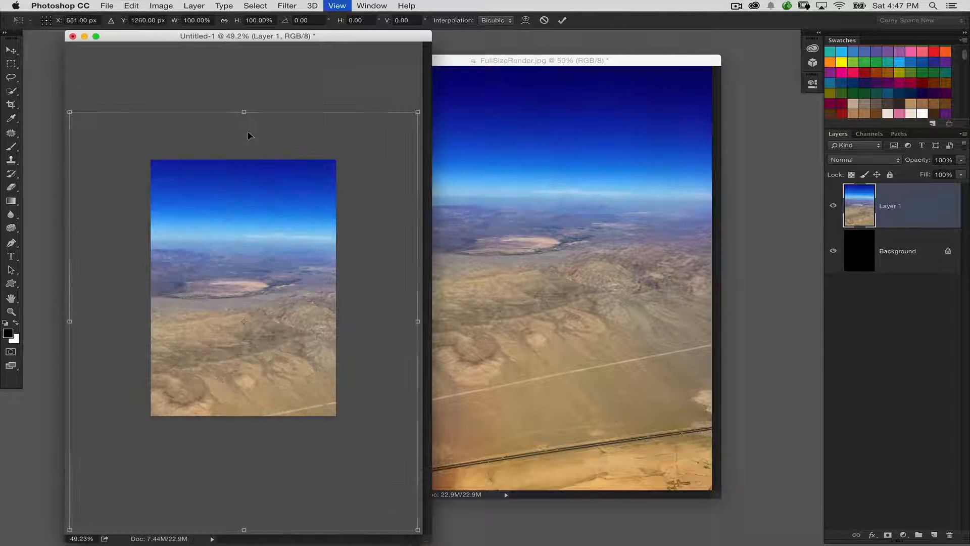
drag(418, 112, 365, 148)
drag(305, 218, 322, 220)
drag(309, 257, 323, 309)
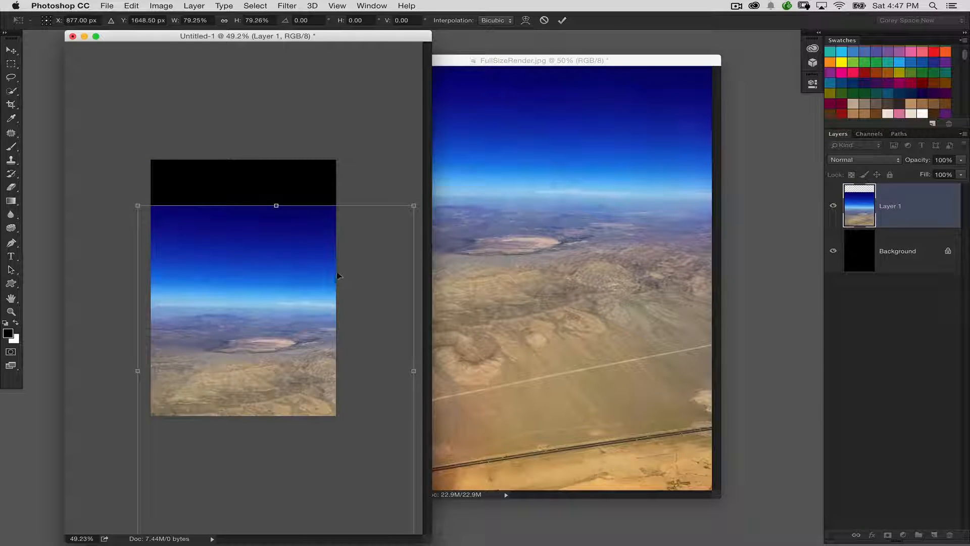
drag(337, 275, 336, 272)
drag(412, 202, 406, 210)
drag(318, 275, 309, 273)
key(Return)
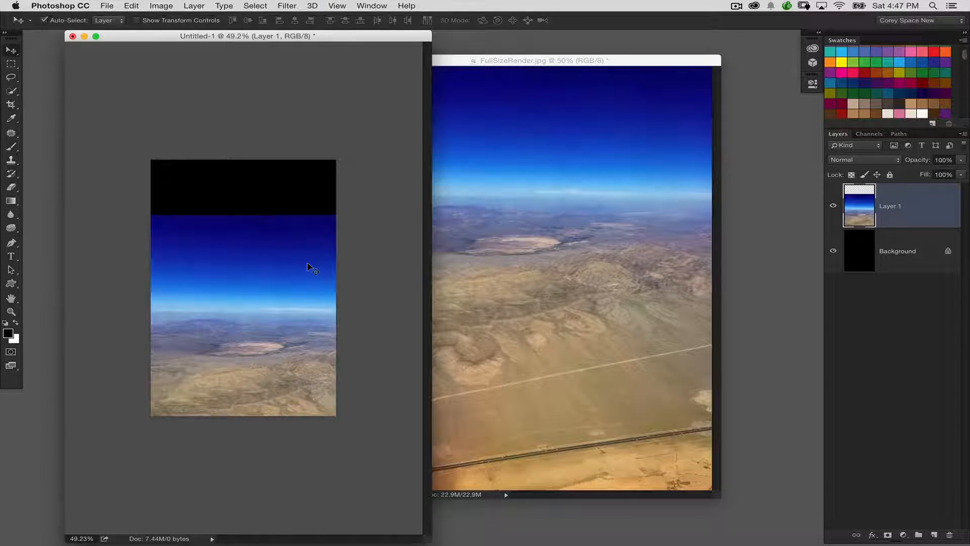
Step: Minimize FullSizeRender.jpg and restore the starry sky image Fotolia_65793928_Subscription_L.jpg, placing its window beside the composition
key(super+equal)
key(super+equal)
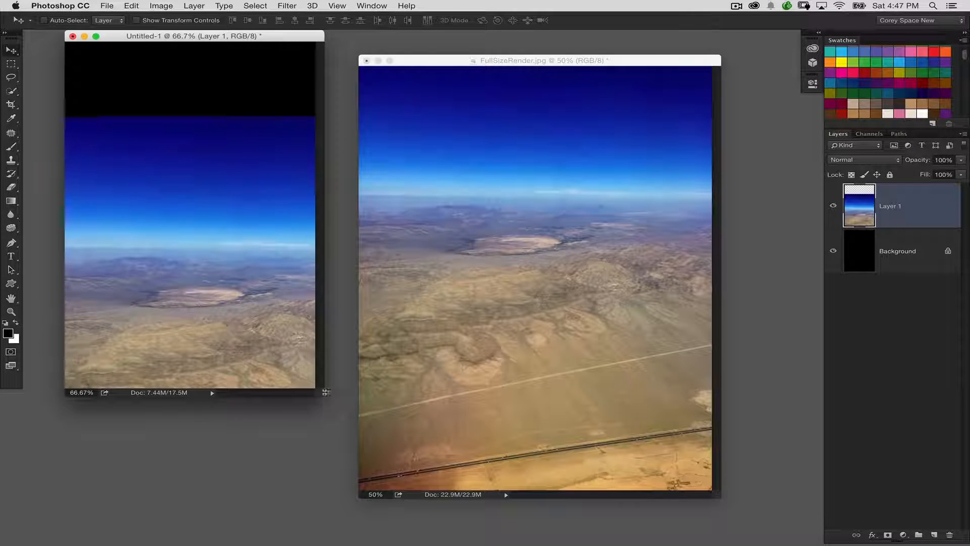
click(448, 184)
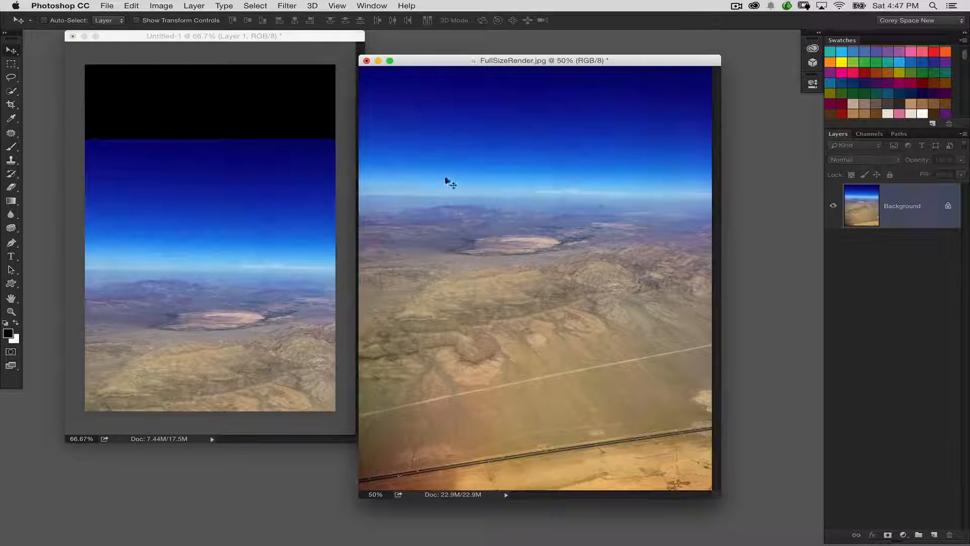
click(379, 62)
mouse_move(534, 544)
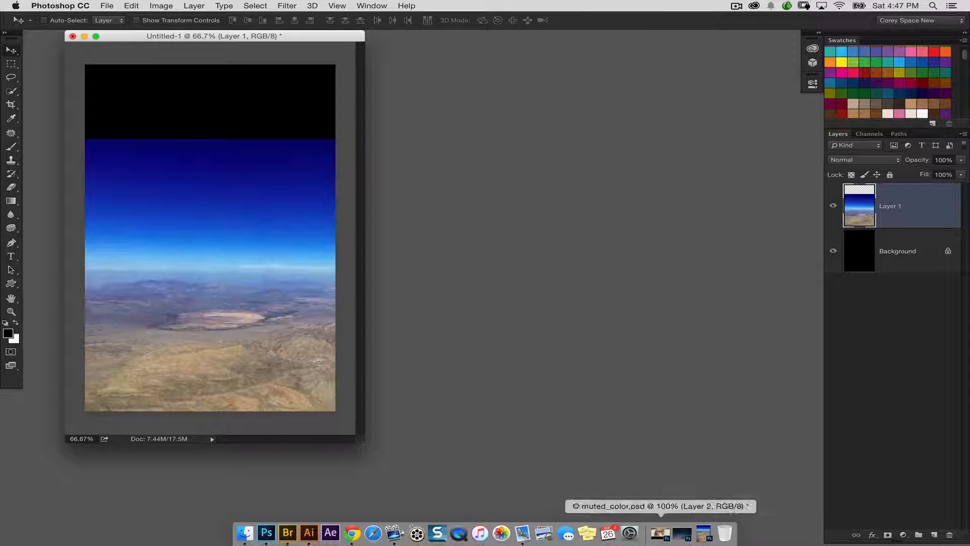
click(679, 533)
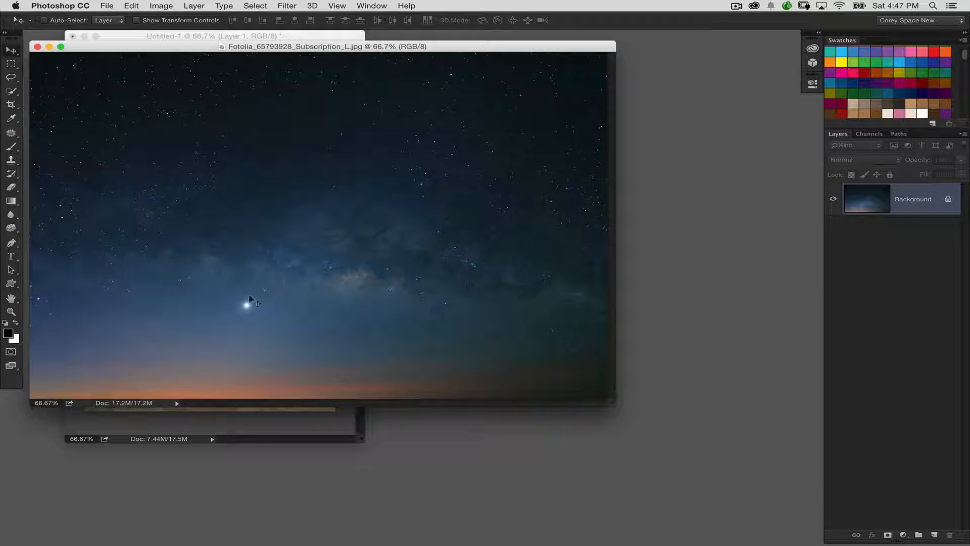
drag(303, 46, 547, 91)
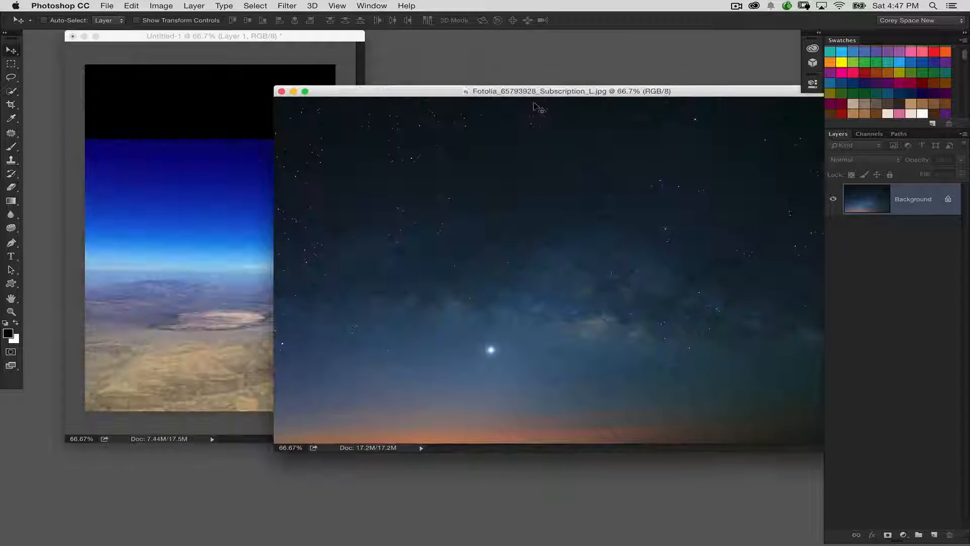
drag(418, 97, 471, 97)
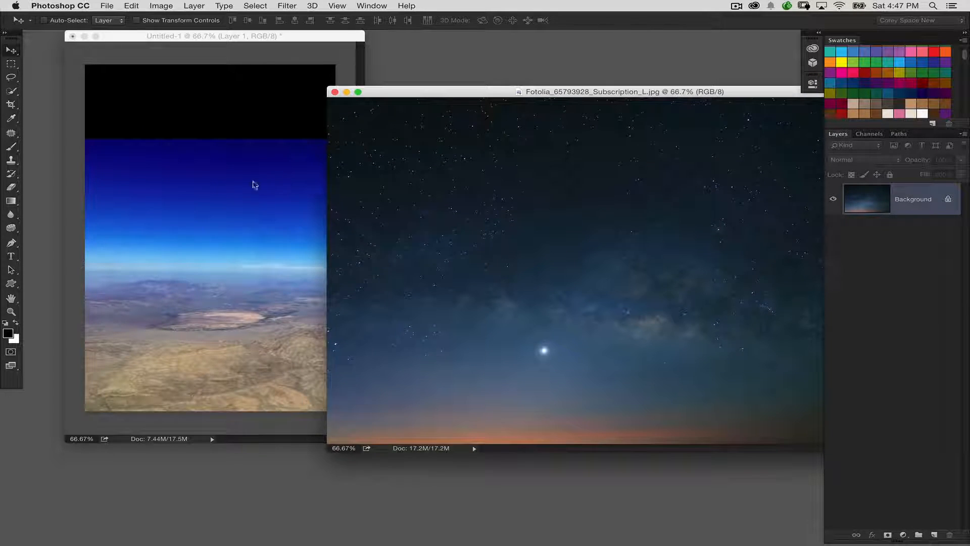
Step: Add the starry sky to the composition as a new layer, scale it to 67.10% and position it over the upper canvas
drag(256, 185, 258, 188)
key(super+t)
key(super+0)
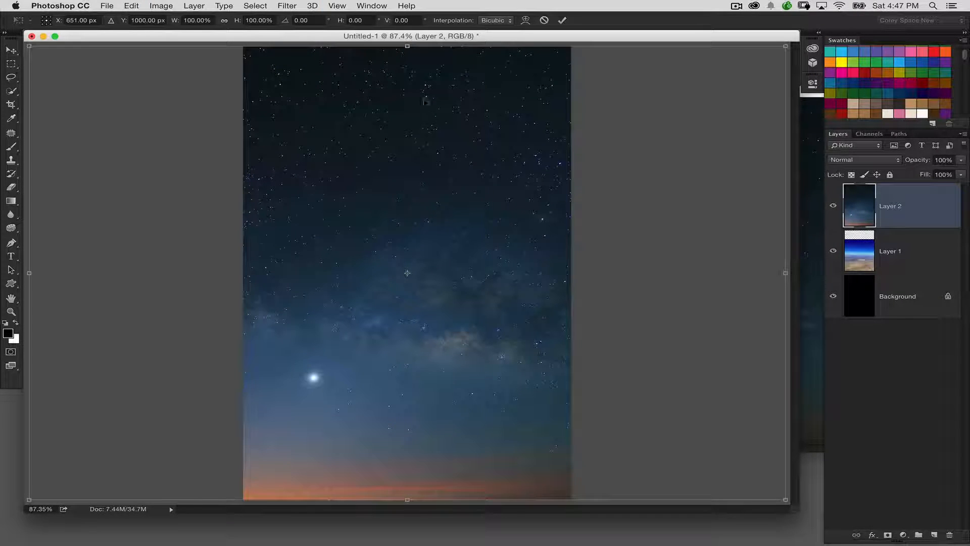
drag(30, 46, 155, 114)
drag(349, 197, 349, 100)
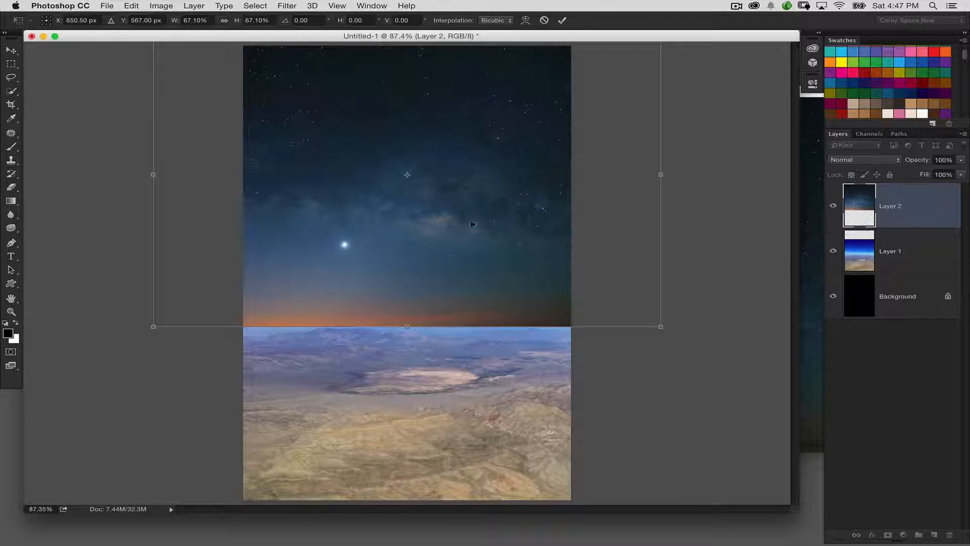
drag(473, 223, 530, 224)
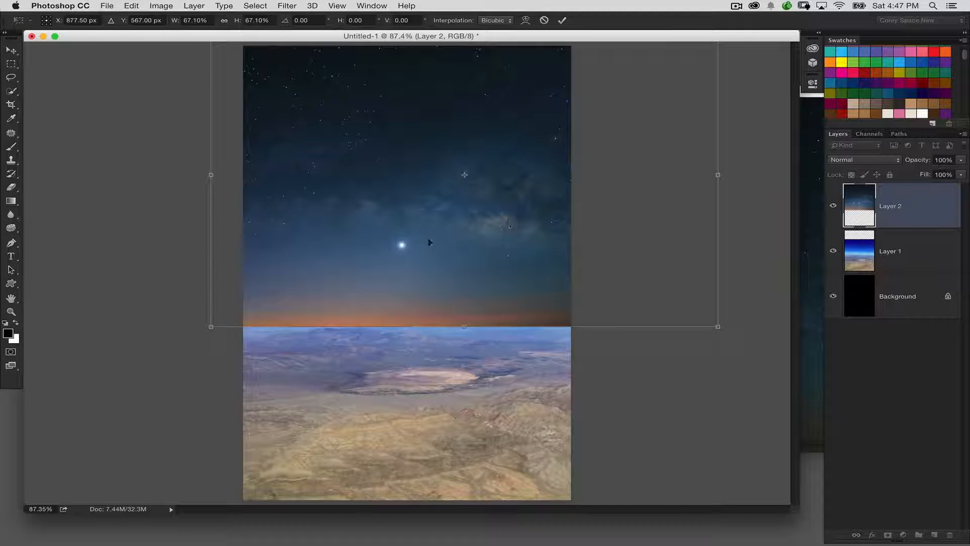
drag(424, 266, 440, 264)
key(Return)
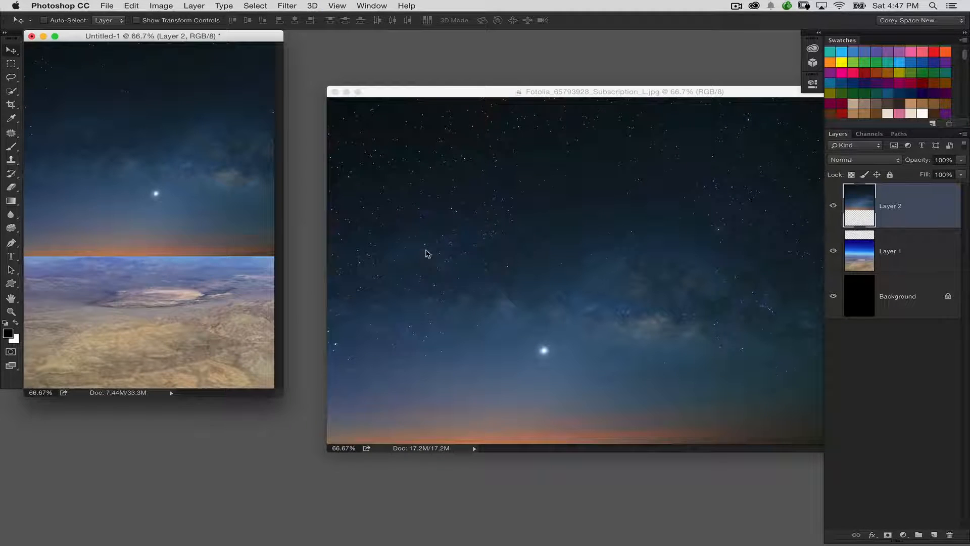
Step: Nudge the starry sky layer slightly down over the landscape's horizon and minimize the source sky image
key(super+1)
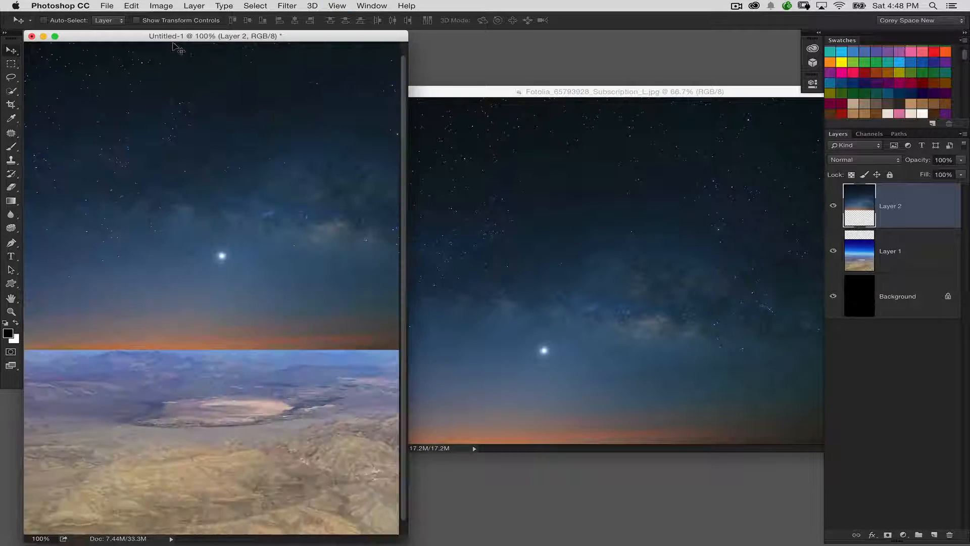
drag(369, 41, 465, 40)
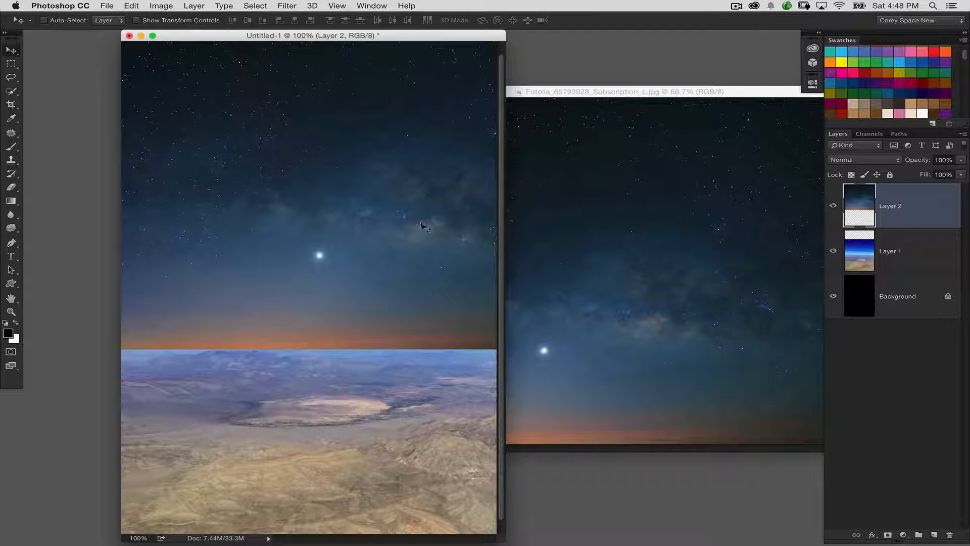
drag(418, 235, 415, 248)
click(707, 231)
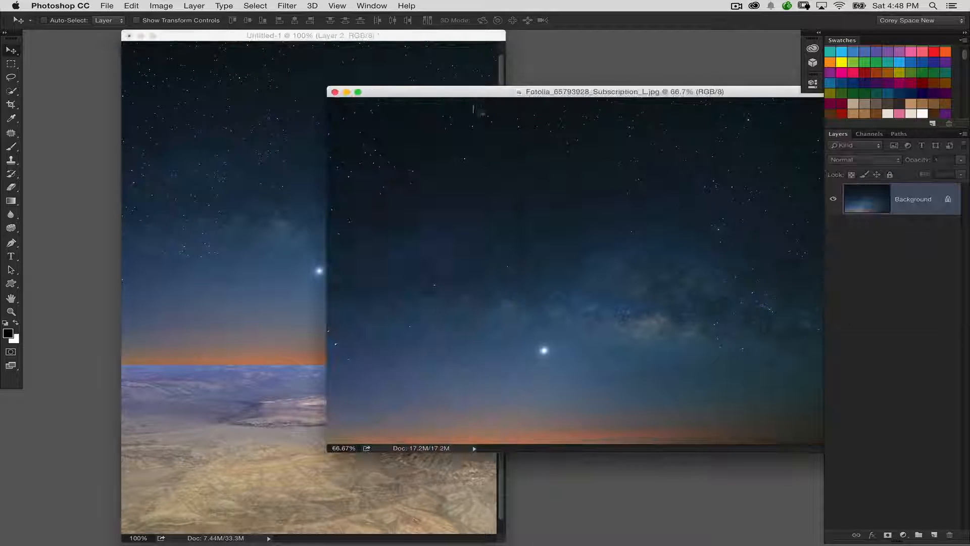
click(346, 92)
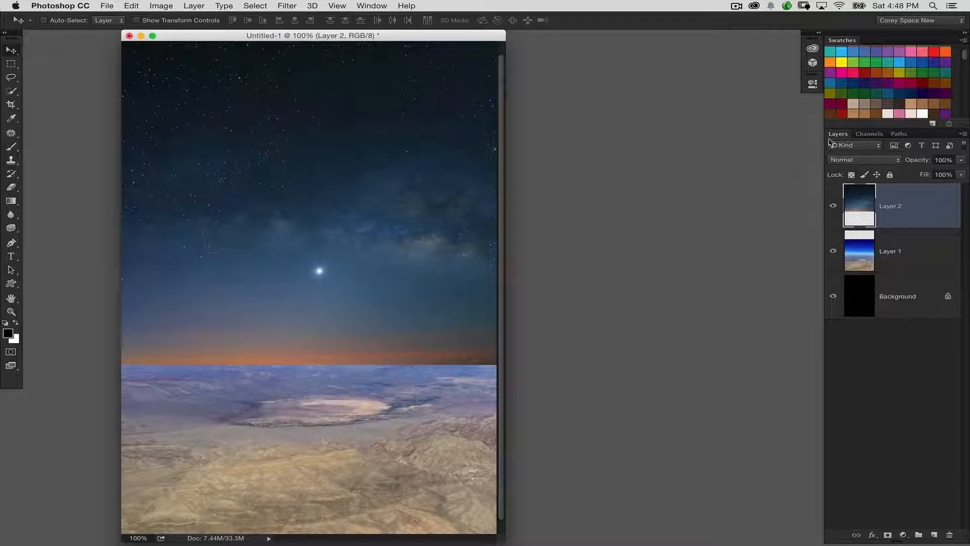
Step: Float a compact Layers panel beside the image and add a white layer mask to the starry sky layer
drag(835, 135, 581, 90)
drag(707, 203, 647, 289)
click(633, 312)
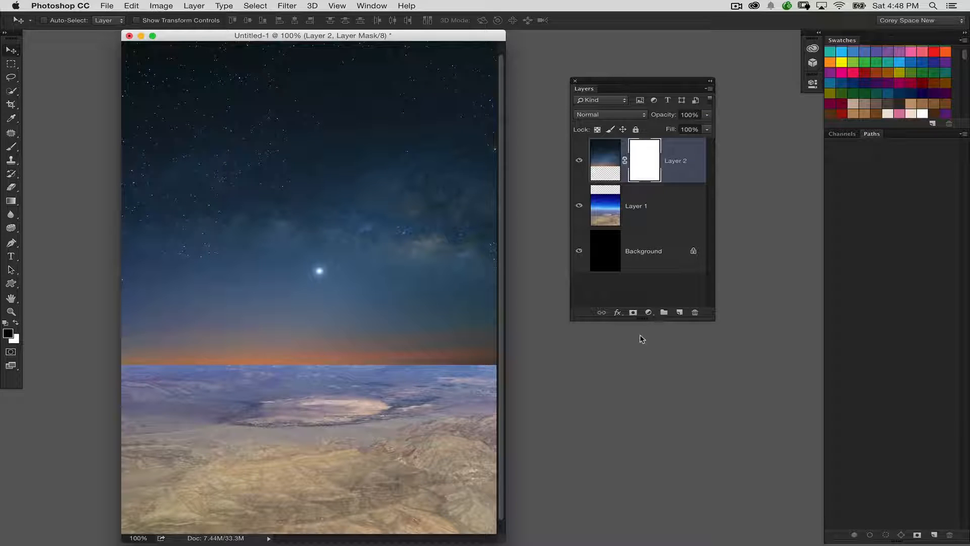
Step: Draw a black-to-transparent linear gradient down over the horizon on the starry sky's layer mask to blend it into the landscape
click(11, 201)
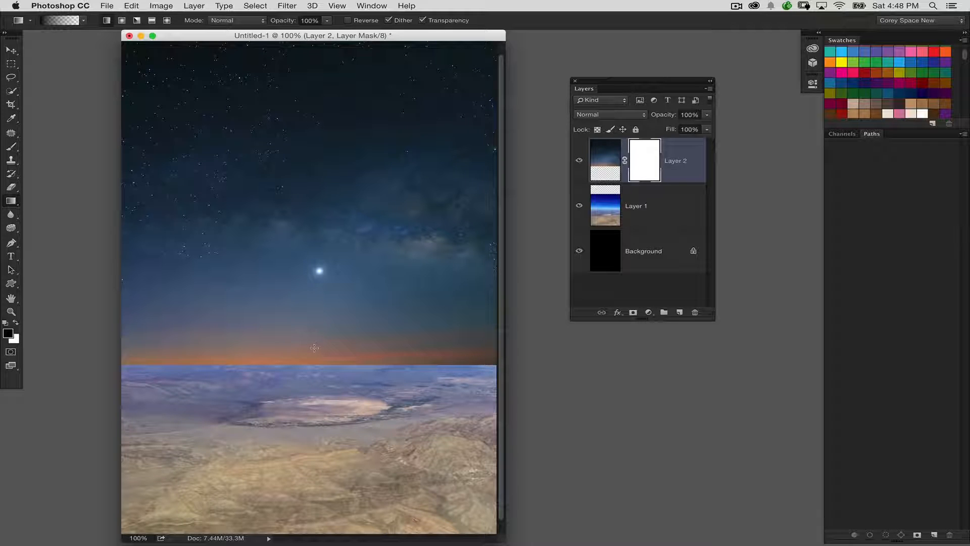
drag(316, 292, 318, 369)
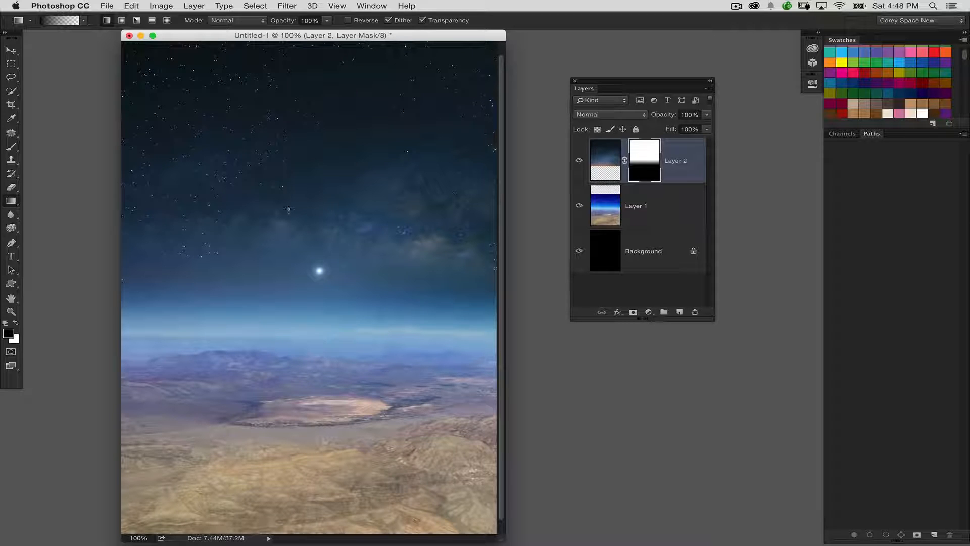
key(super+minus)
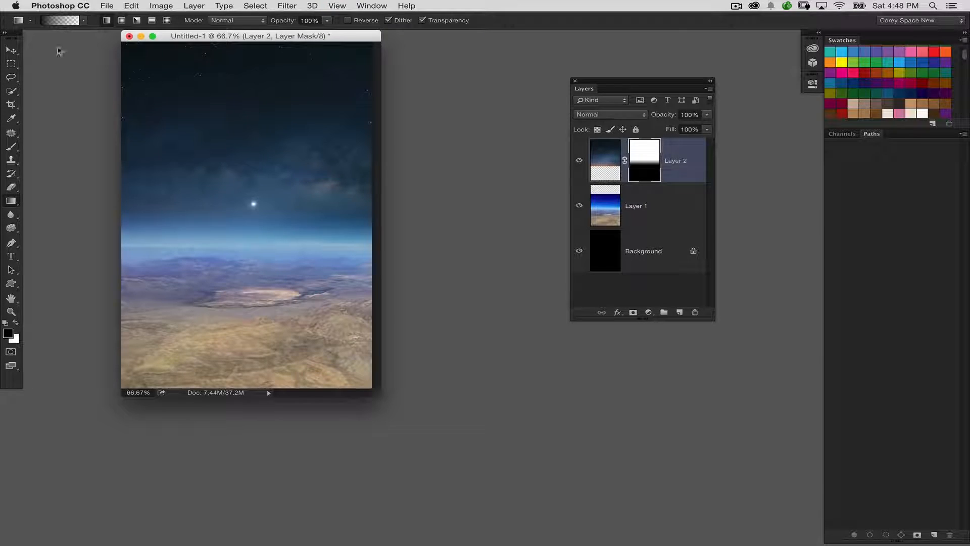
Step: Nudge the starry sky layer slightly left with the Move tool and shift the composition window a little to the right
click(12, 50)
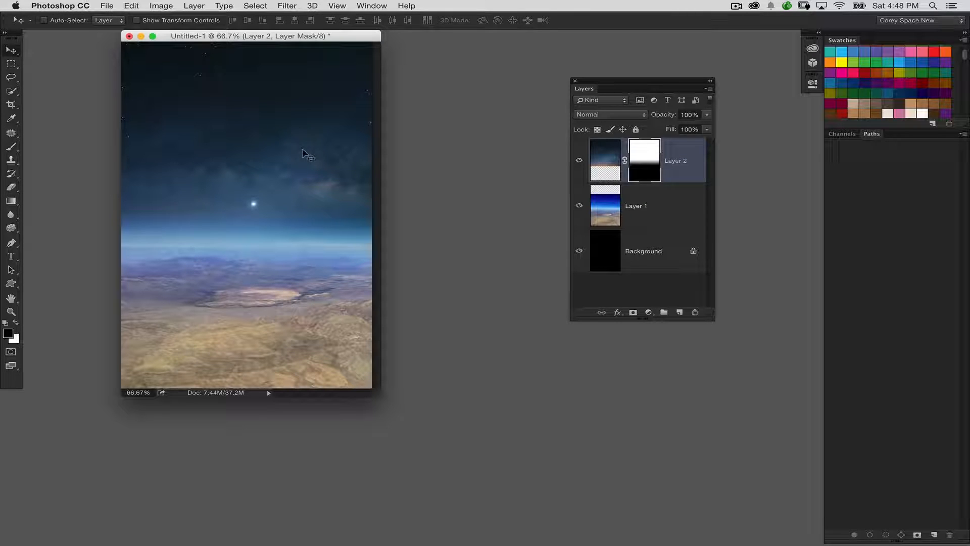
drag(293, 156, 290, 160)
key(super+equal)
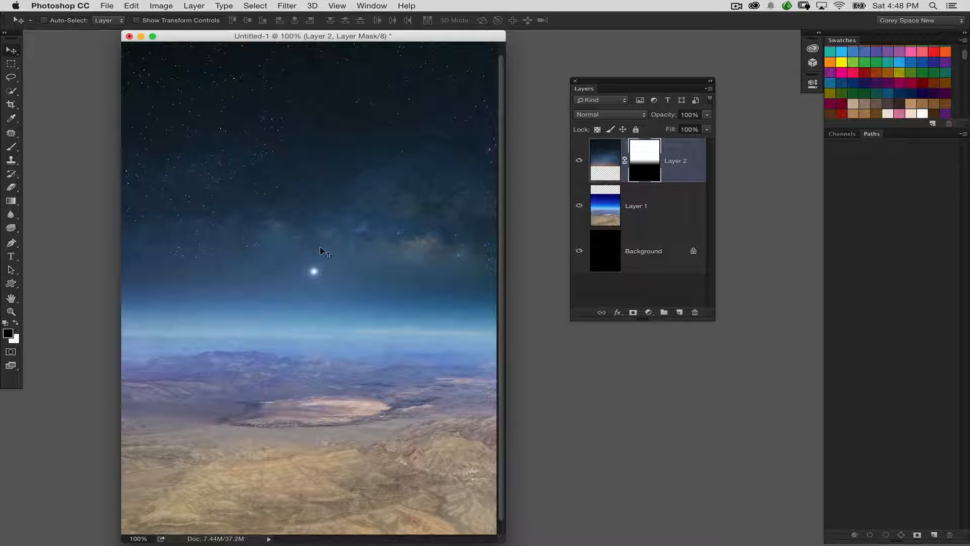
drag(322, 248, 324, 248)
key(super+minus)
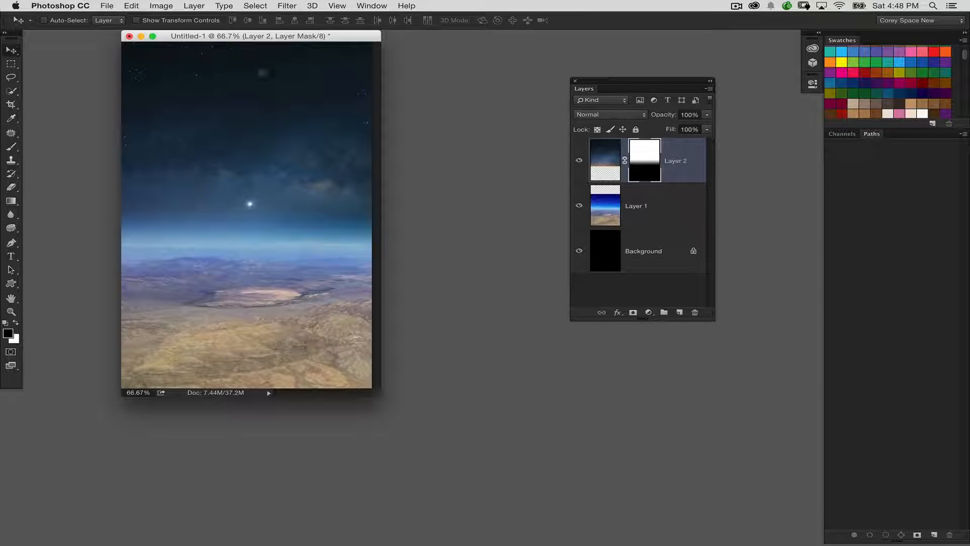
drag(274, 37, 305, 51)
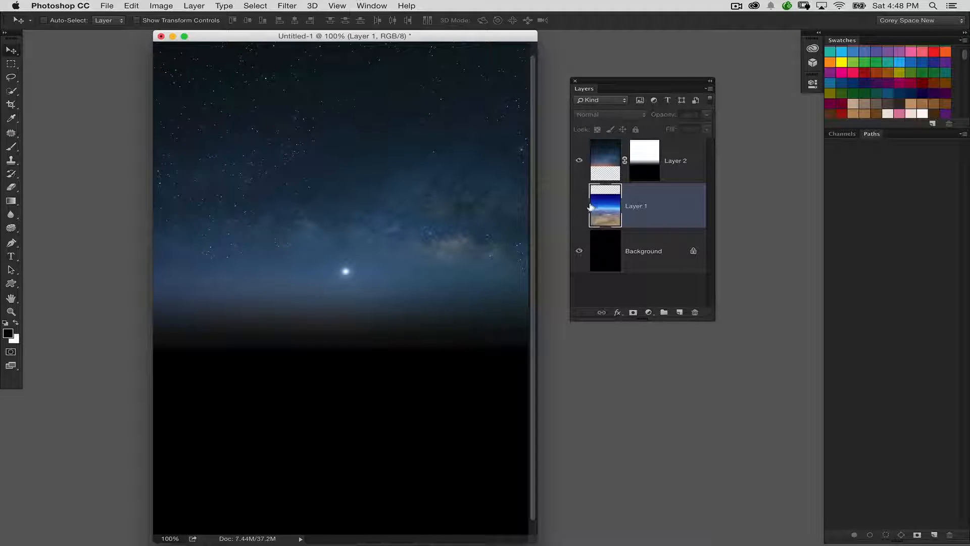
Step: Apply Levels to the desert landscape layer with a black input of 21 and a midtone value of 0.90
click(579, 205)
key(super+l)
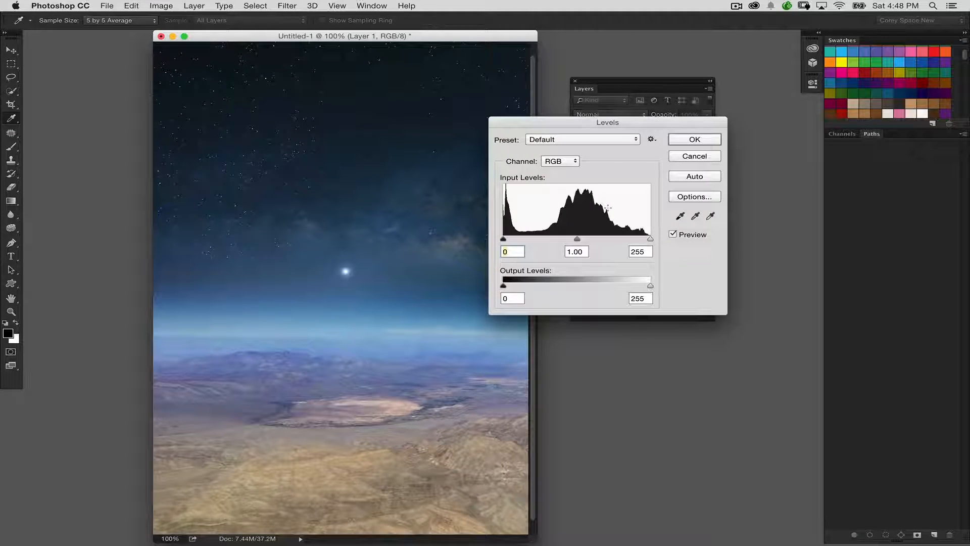
drag(576, 239, 579, 239)
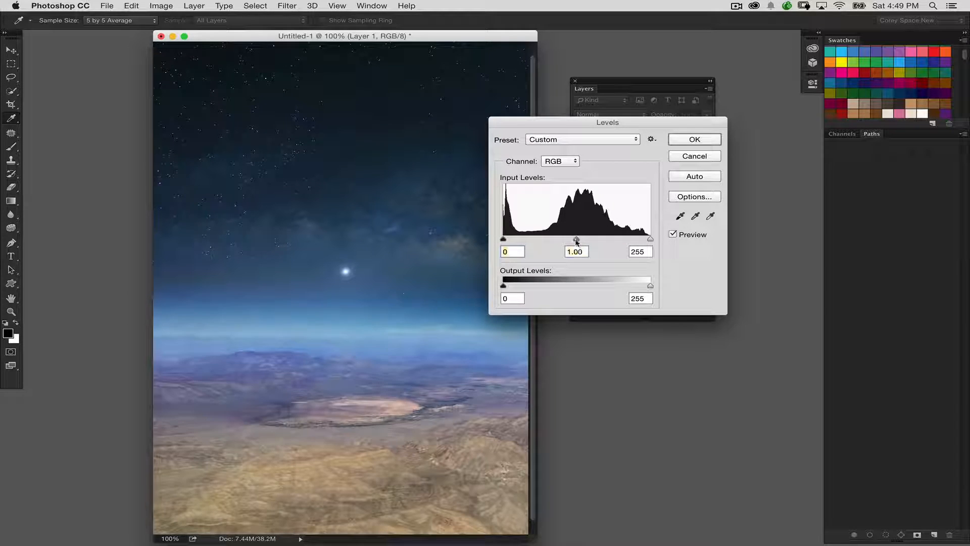
drag(503, 240, 517, 241)
mouse_move(650, 240)
mouse_down()
mouse_move(642, 240)
mouse_move(651, 240)
mouse_up()
drag(581, 239, 584, 240)
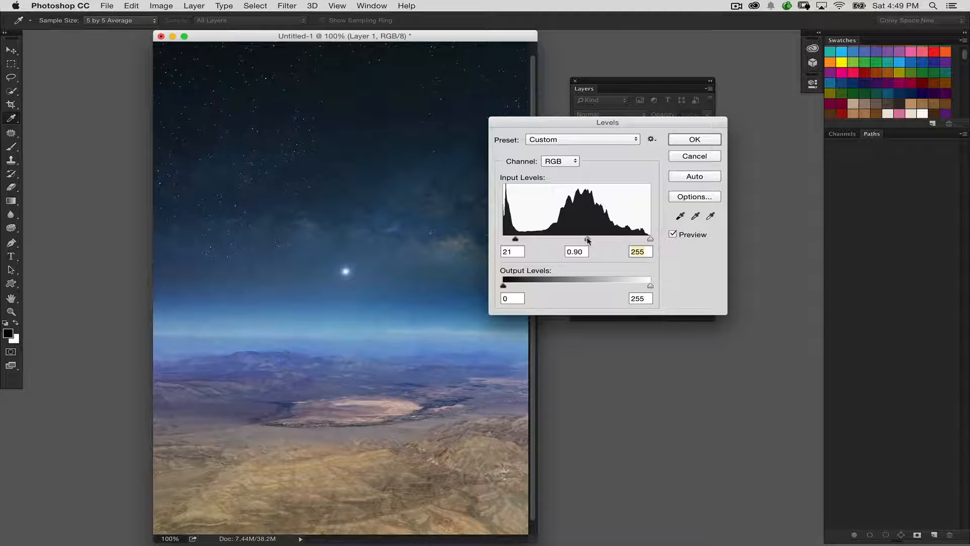
click(690, 145)
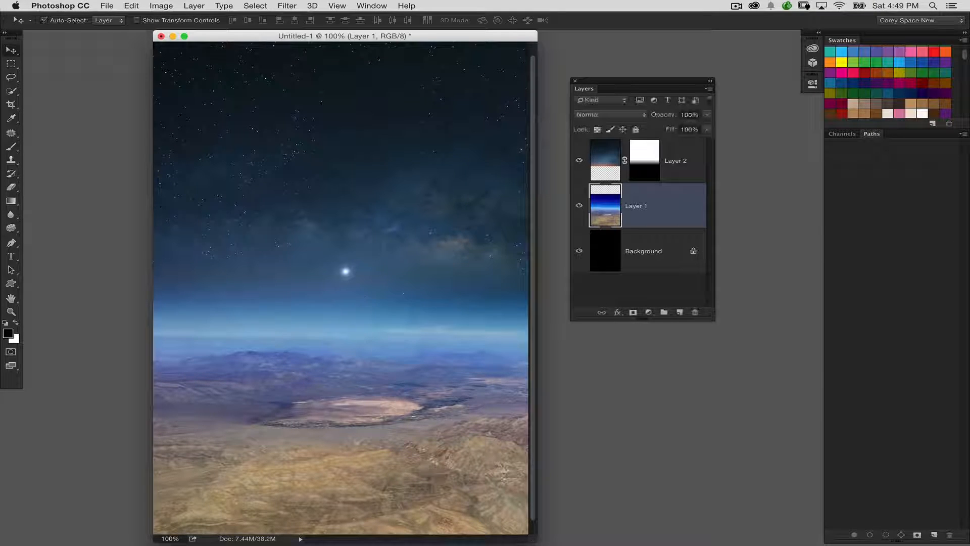
Step: Raise the desert landscape layer's saturation to 20 with Hue/Saturation
key(super+minus)
key(super+u)
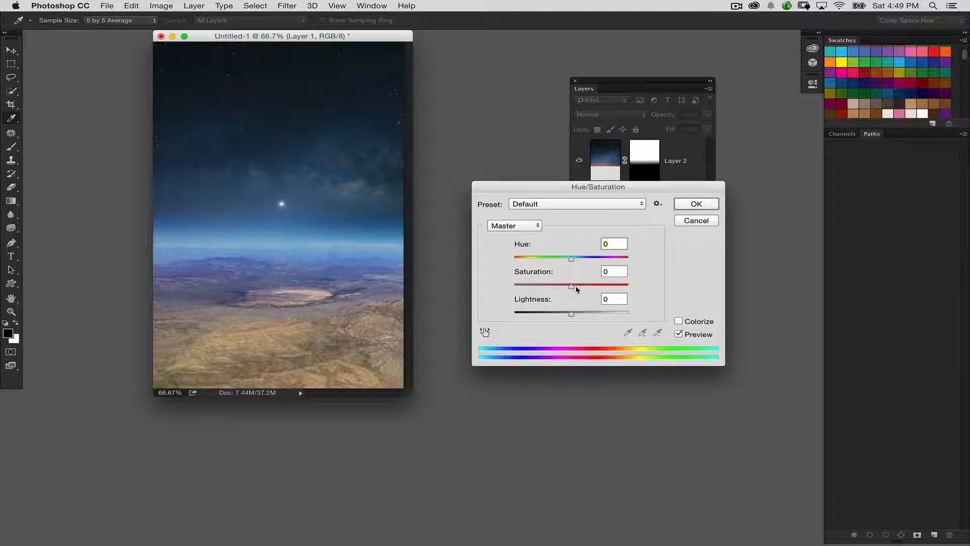
drag(576, 287, 584, 287)
text(20)
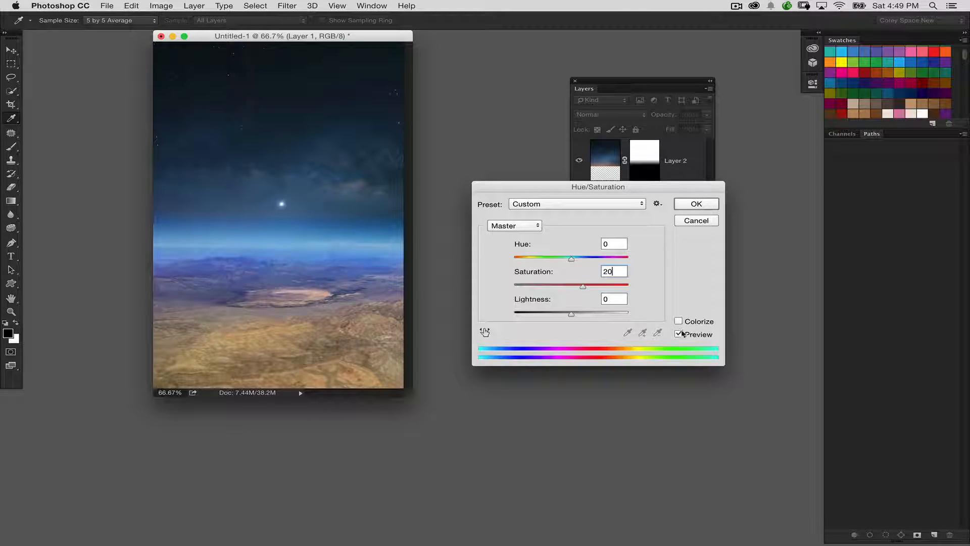
click(701, 205)
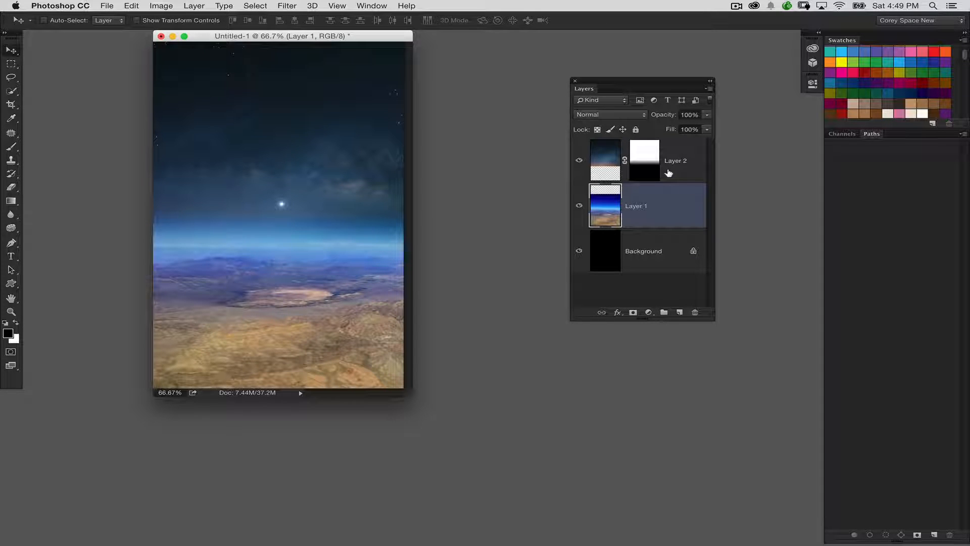
Step: Create a new empty layer and move it above the starry sky layer
key(super+1)
key(super+minus)
drag(349, 37, 352, 43)
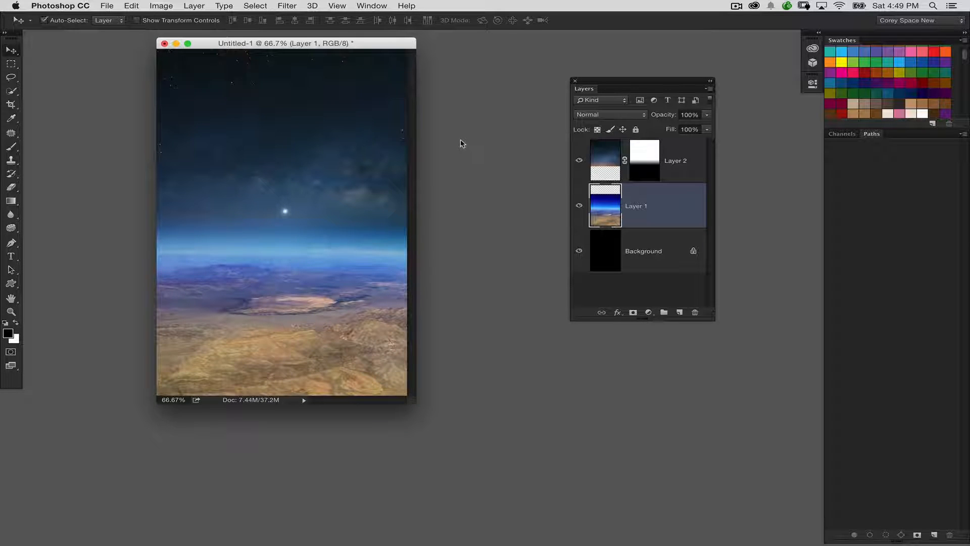
key(super+1)
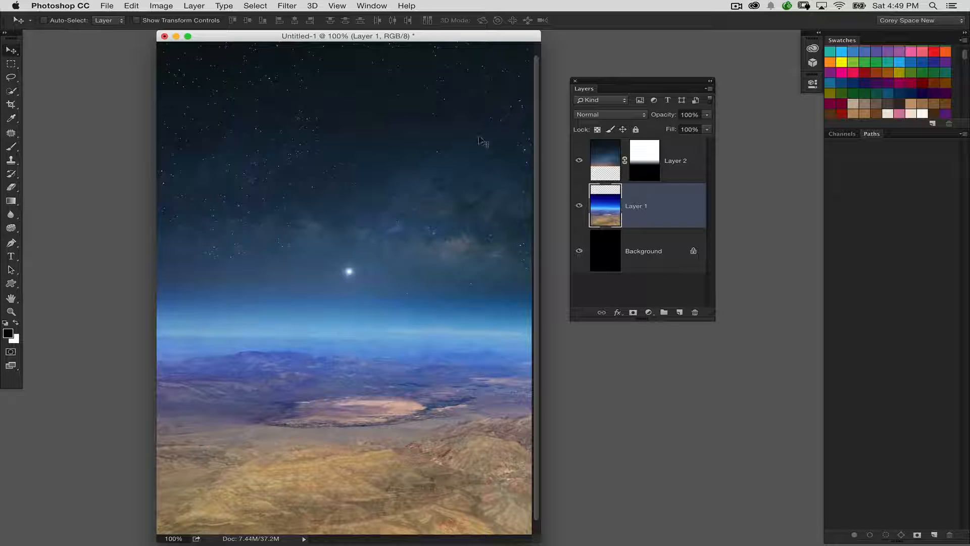
click(680, 312)
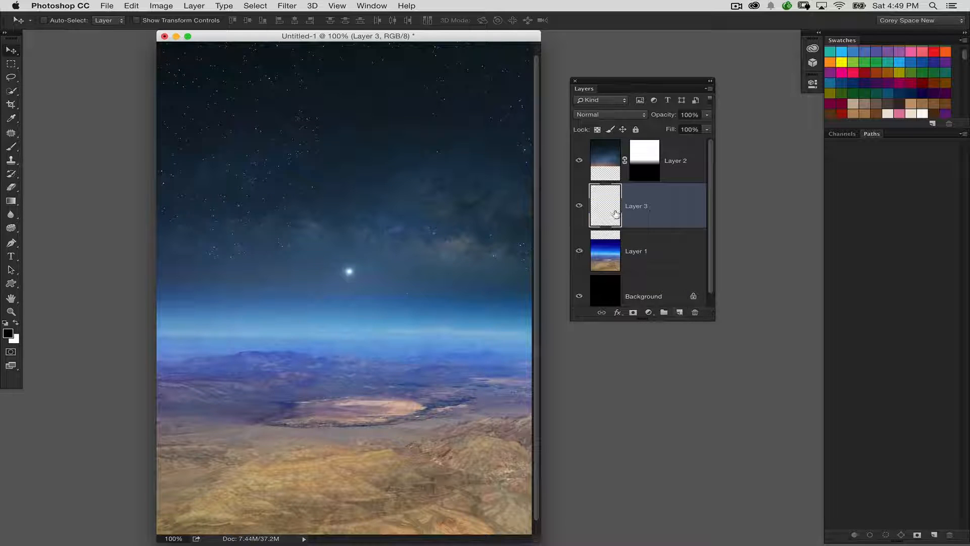
drag(616, 214, 634, 157)
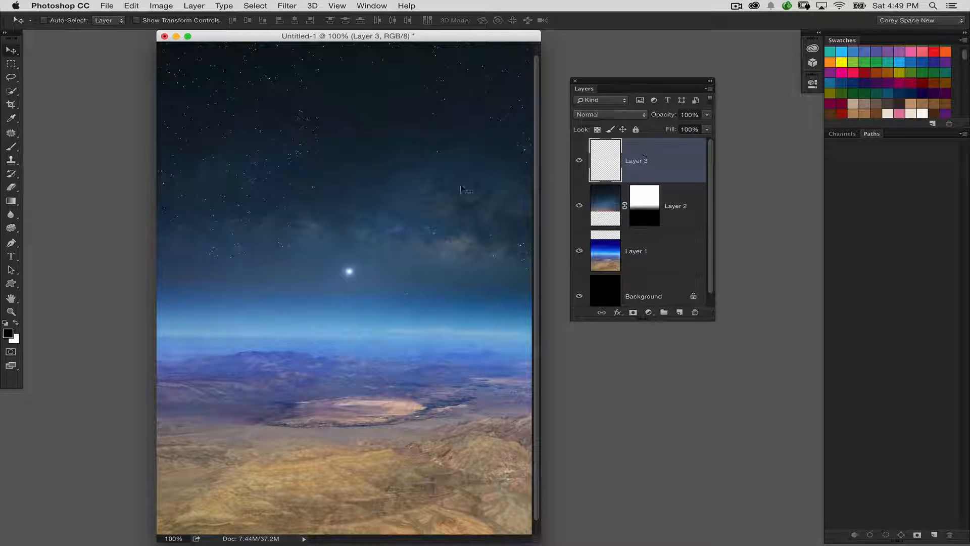
Step: Set up the Brush tool with the 39 px spatter tip and white as the painting colour
click(11, 146)
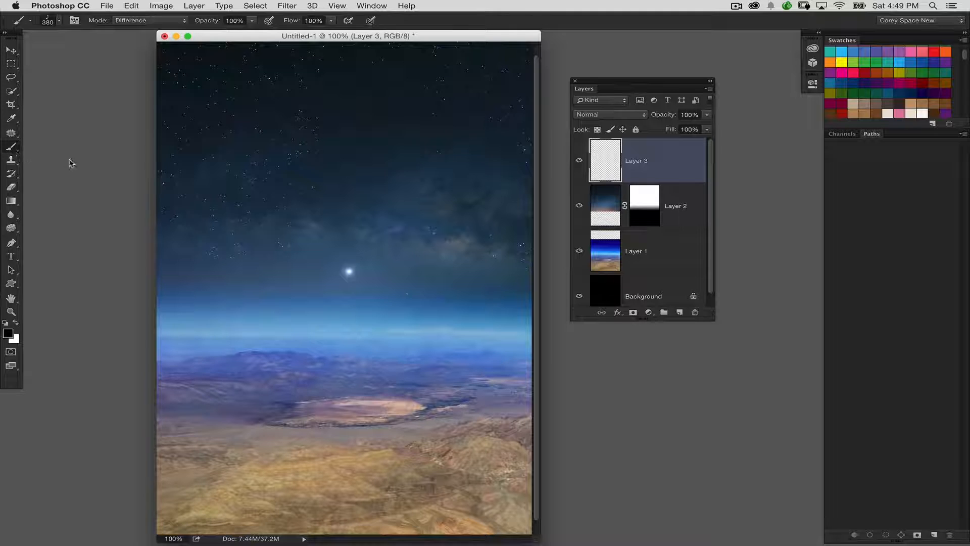
click(59, 20)
drag(343, 369, 337, 116)
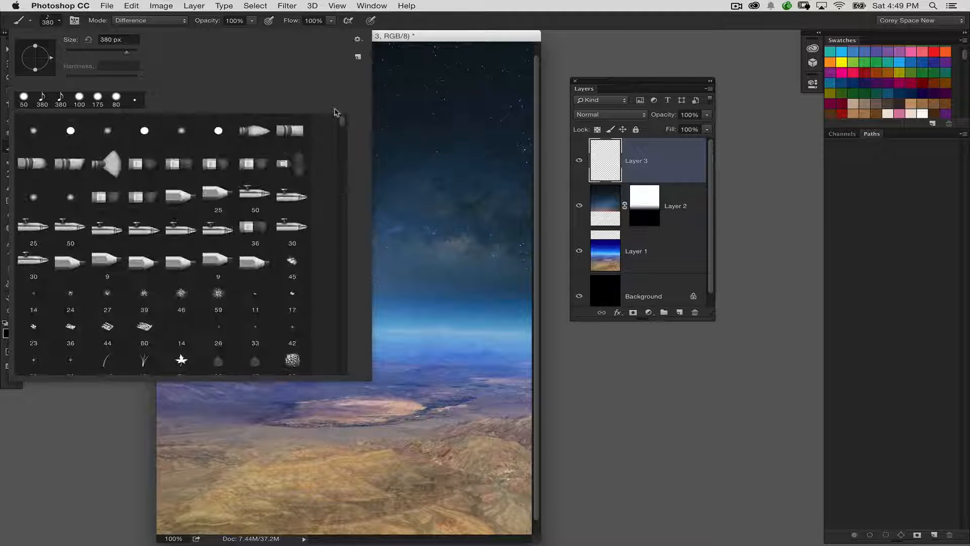
click(143, 297)
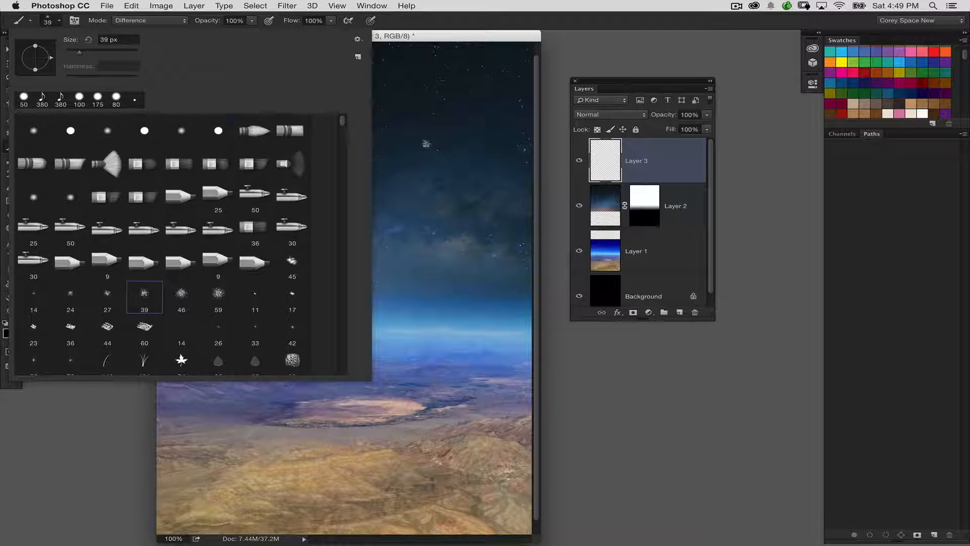
click(426, 144)
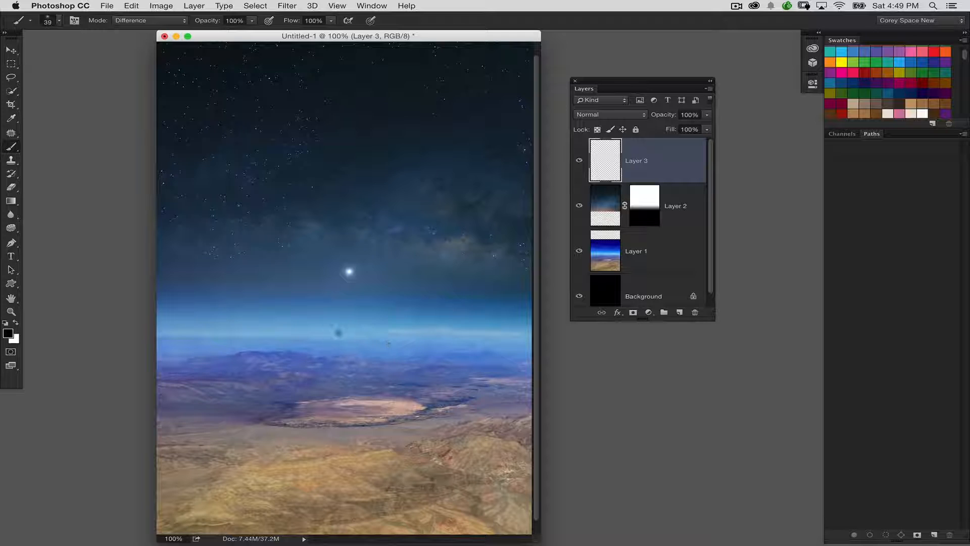
key(x)
Step: Paint a white test stroke across the sky, undo it, and set the brush's blending mode to Normal
drag(385, 336, 411, 237)
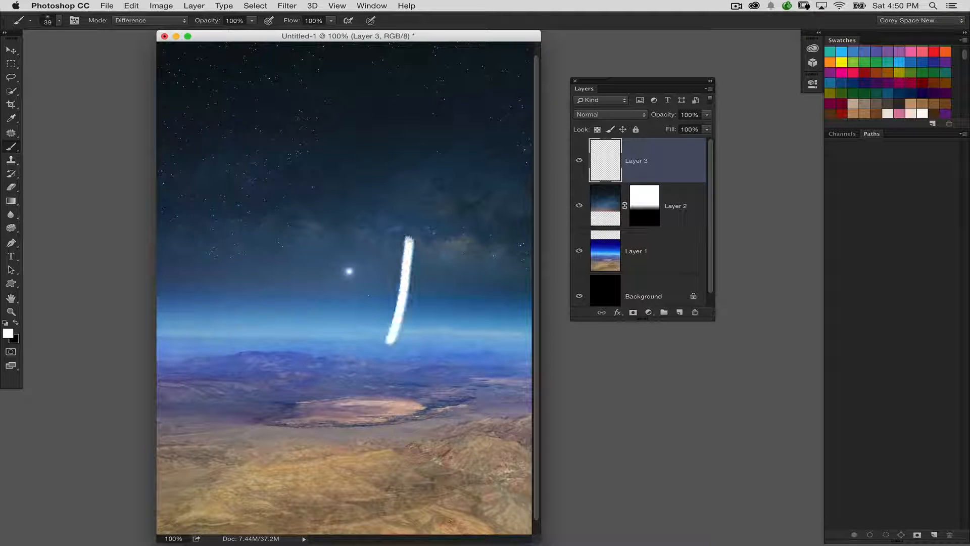
key(super+z)
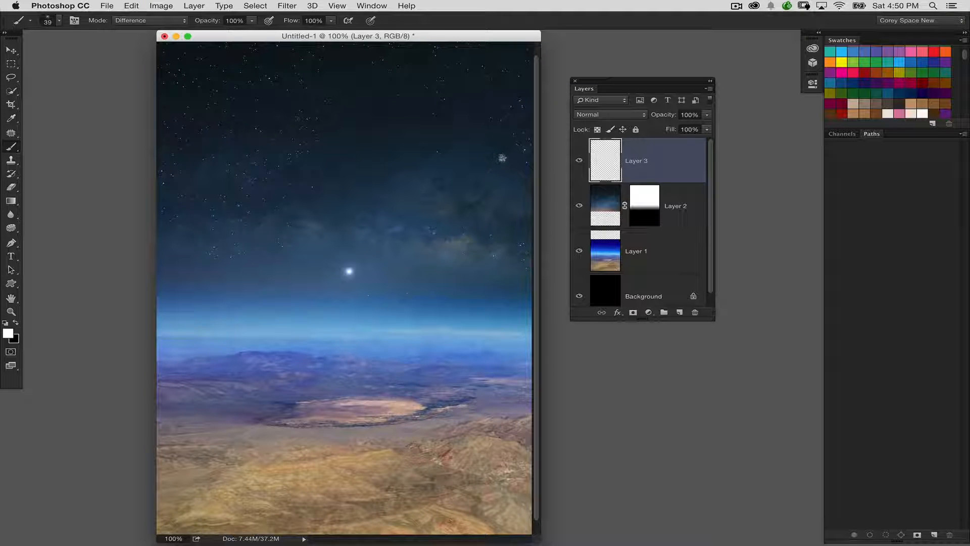
click(133, 21)
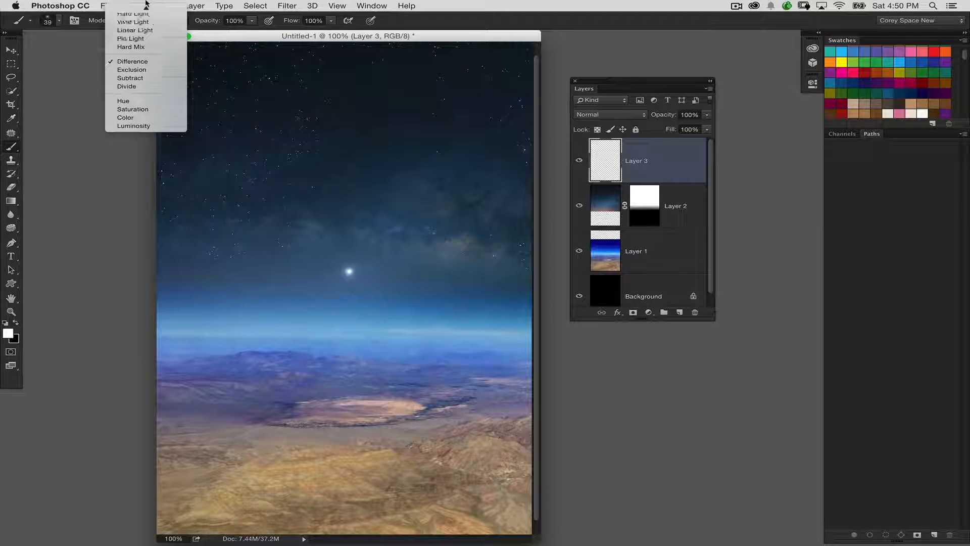
click(152, 11)
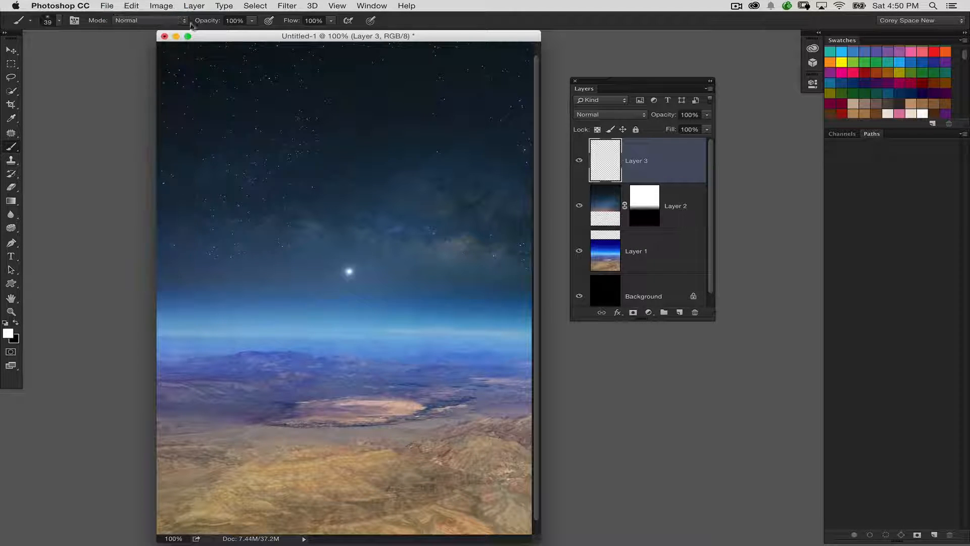
Step: Float the Brush settings beside the image and set the 39 px tip's spacing to 48%
click(75, 20)
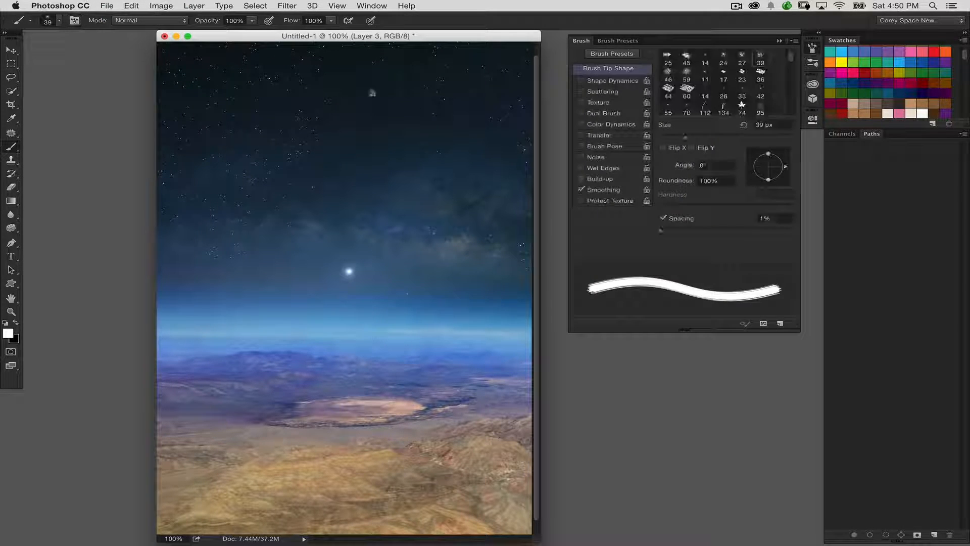
drag(590, 46, 563, 113)
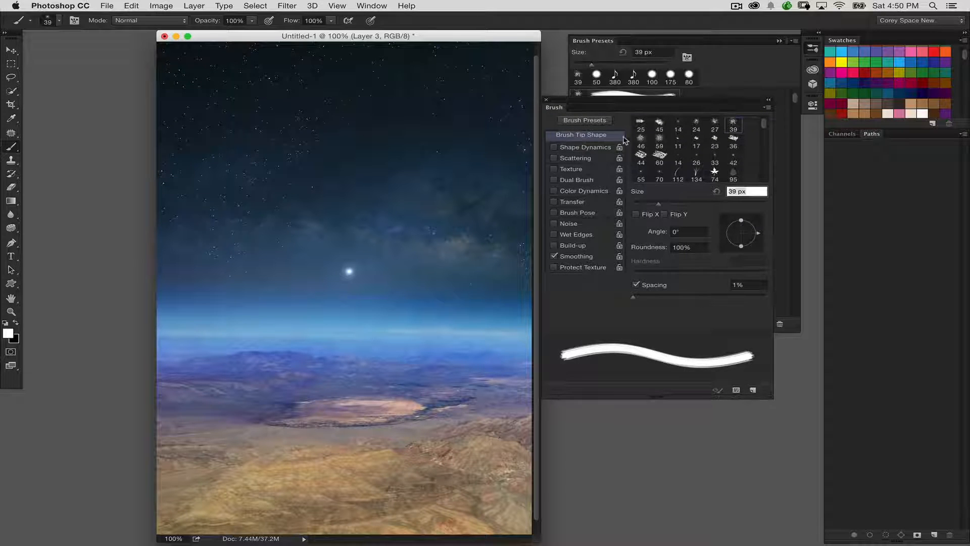
click(586, 147)
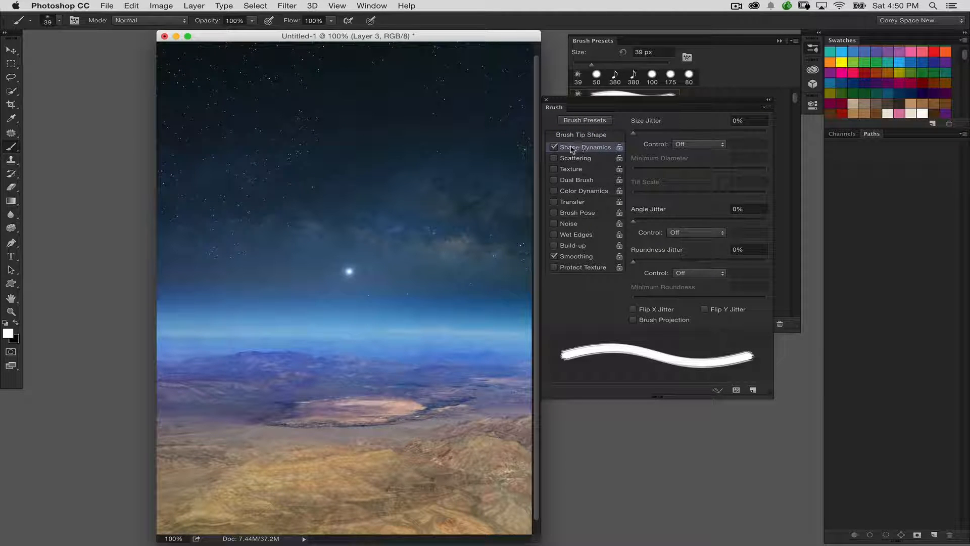
click(555, 147)
click(587, 135)
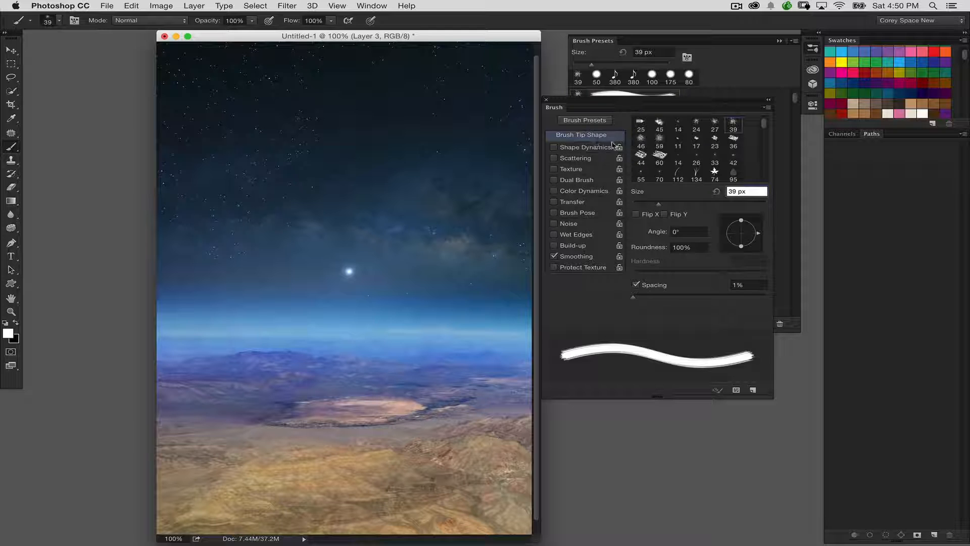
drag(639, 298, 664, 299)
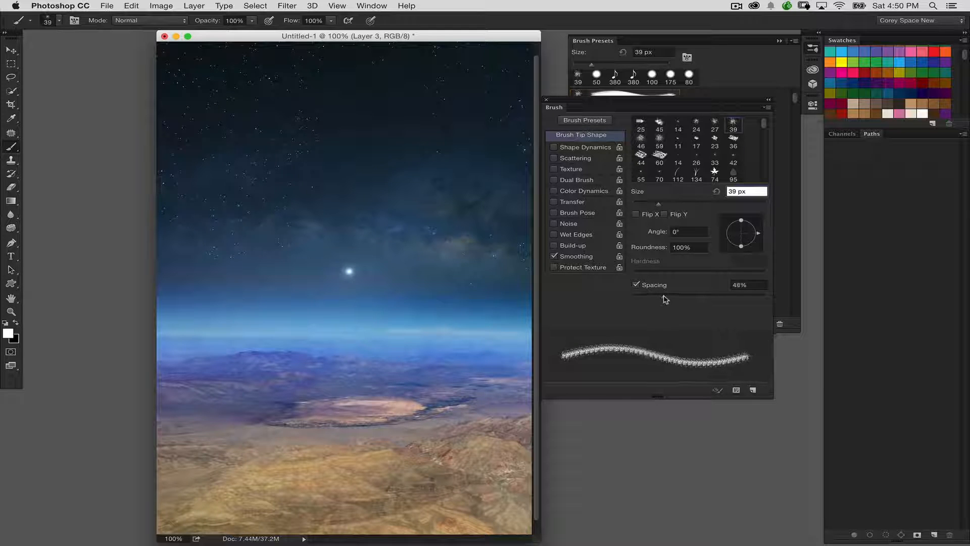
Step: Enable Shape Dynamics for the brush with size jitter at 100% and angle jitter at 100%
click(596, 149)
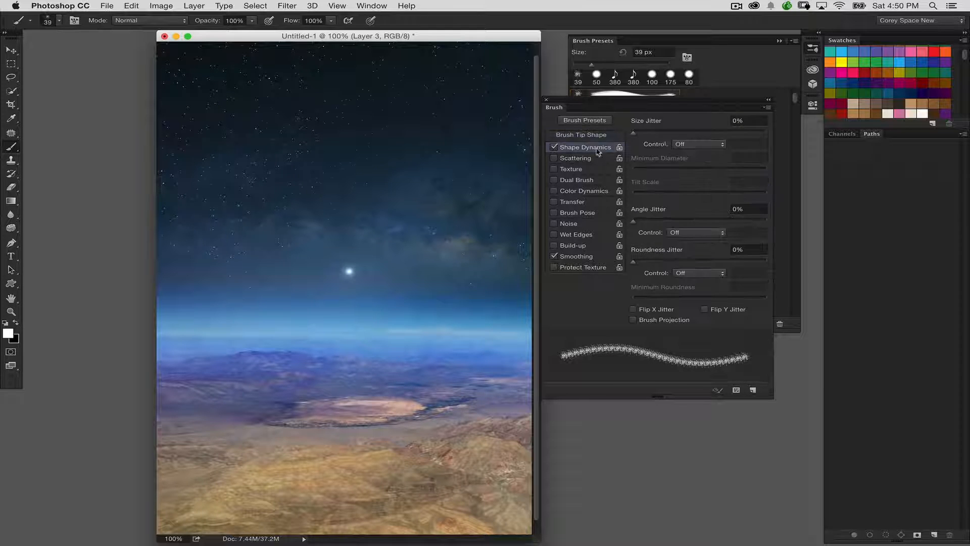
drag(652, 134, 790, 136)
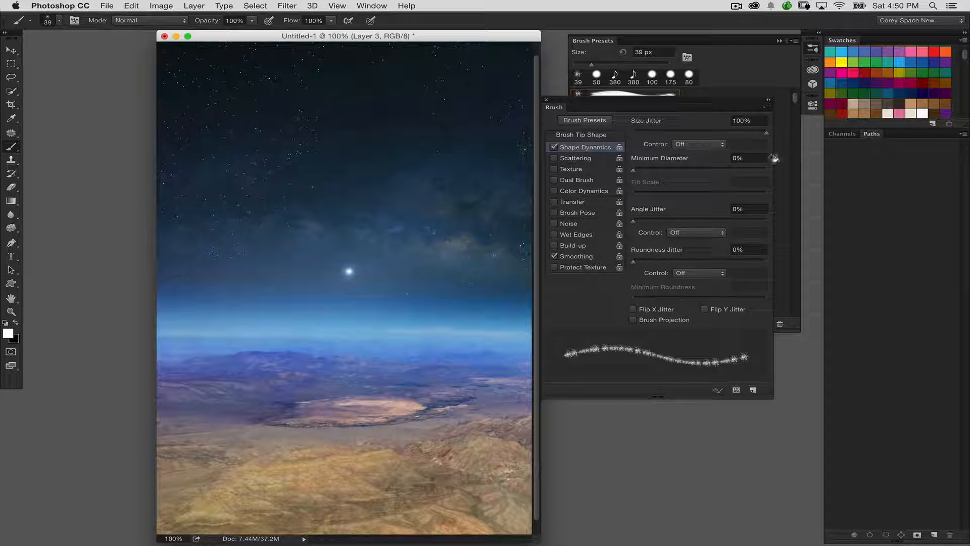
drag(699, 222, 781, 227)
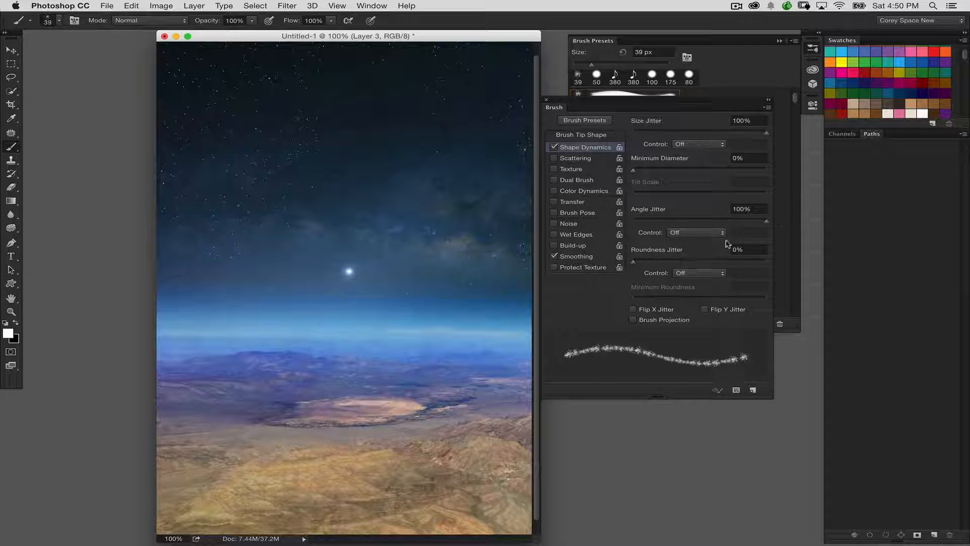
Step: Test the jittered brush in the sky, undo the first stroke and paint a shorter one right of the bright star
drag(423, 205, 436, 309)
key(super+z)
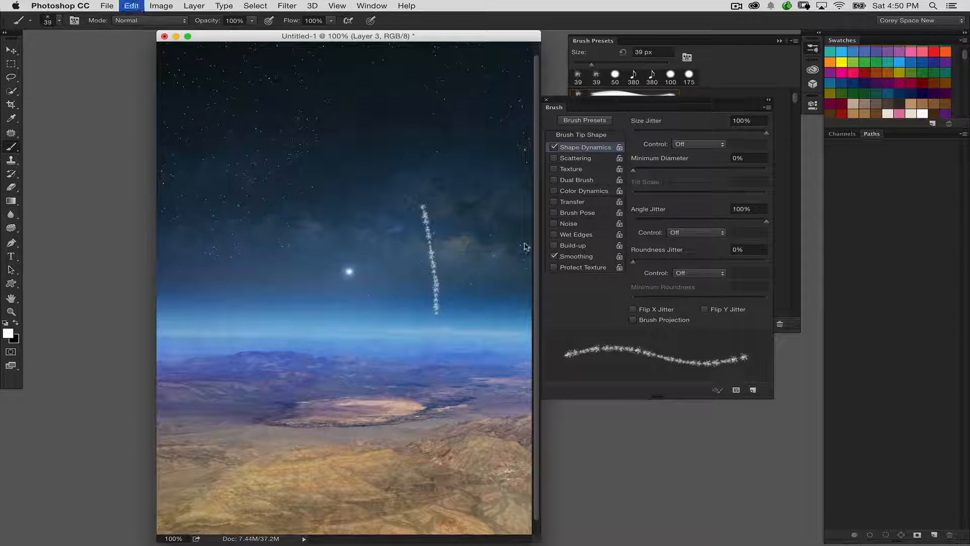
drag(410, 236, 419, 281)
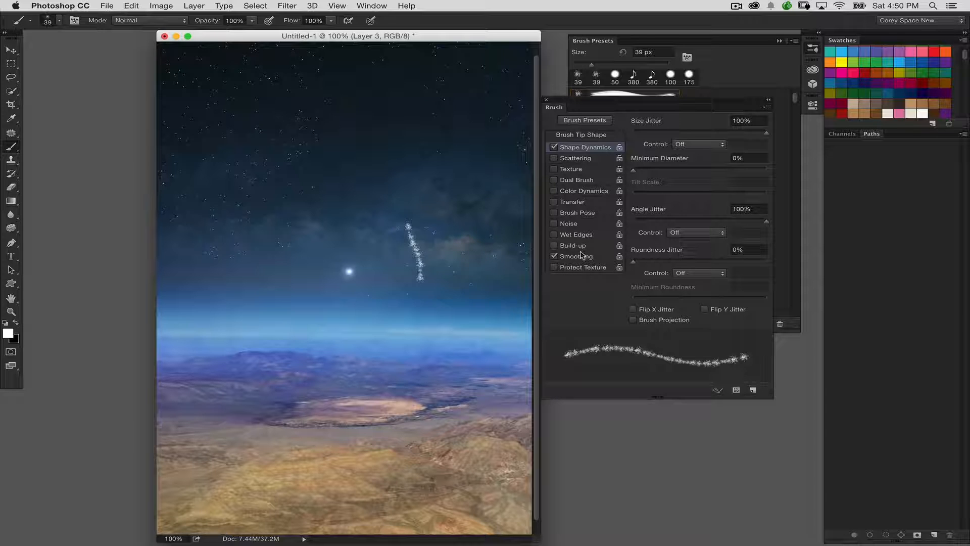
Step: Undo the last stroke, enable Transfer with opacity jitter at 100%, and test the brush in the sky, undoing each test
key(super+z)
click(575, 202)
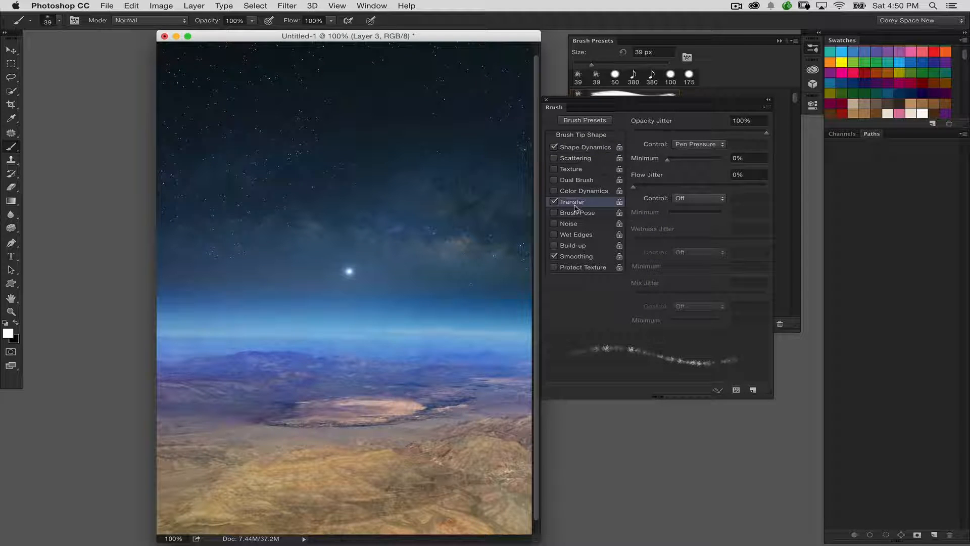
drag(455, 273, 442, 235)
key(super+z)
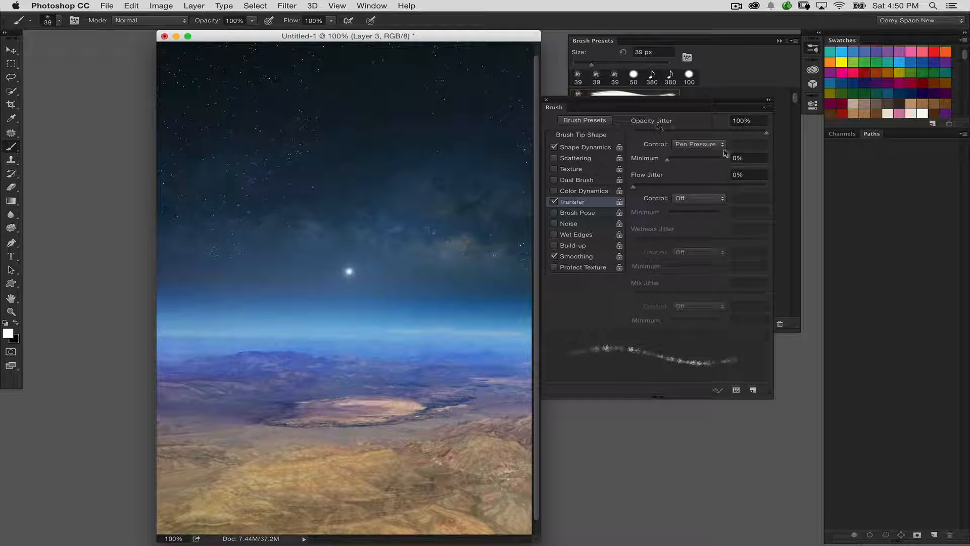
mouse_move(724, 132)
mouse_down()
mouse_move(631, 132)
mouse_move(793, 136)
mouse_up()
drag(453, 230, 454, 263)
key(super+z)
Step: Reduce the spatter brush to 30 px and paint a trail from the bright star down to the horizon, undoing the first attempt
click(561, 120)
mouse_move(598, 102)
mouse_down()
mouse_move(641, 114)
mouse_move(628, 120)
mouse_move(661, 341)
mouse_up()
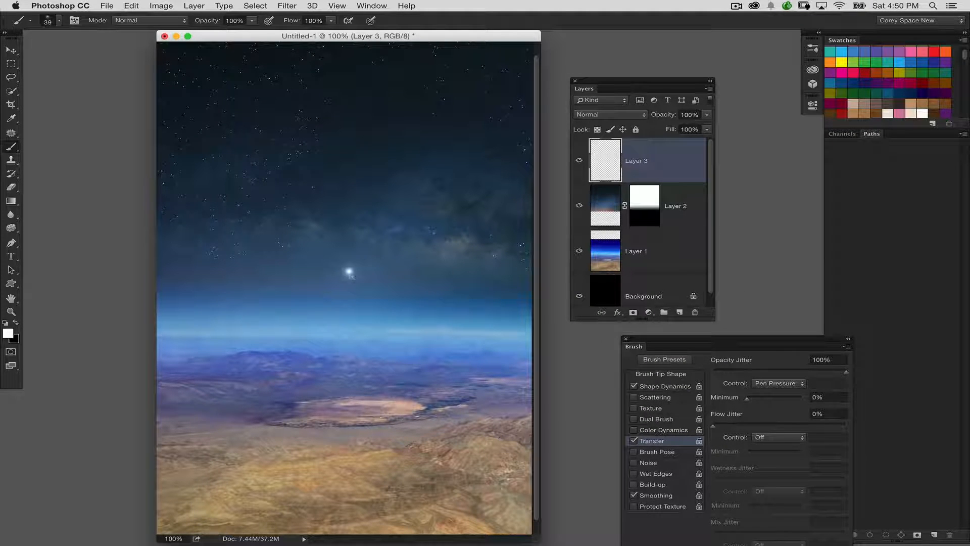
key(bracketleft)
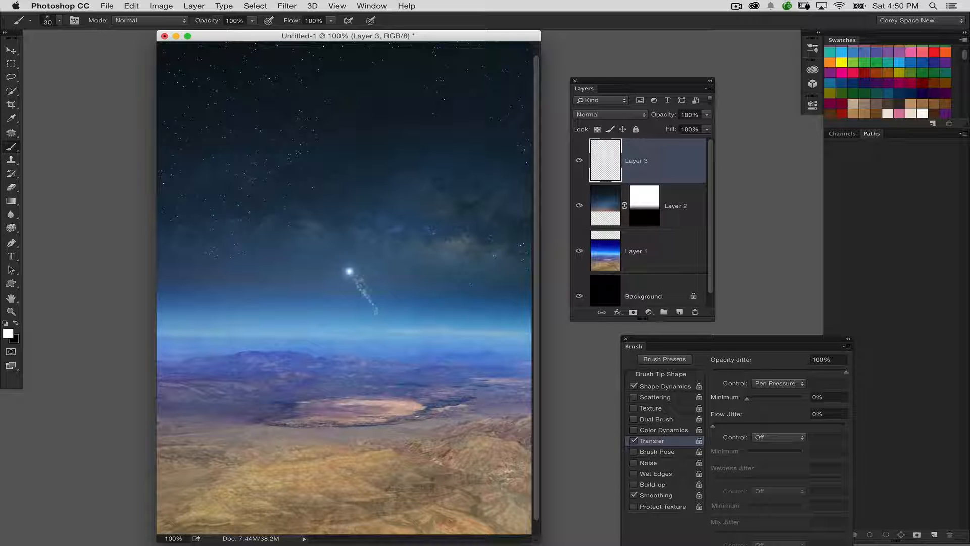
key(super+z)
Step: Apply Bevel & Emboss to Layer 3 as a smooth Inner Bevel with 100% depth and 7 px size
double_click(666, 162)
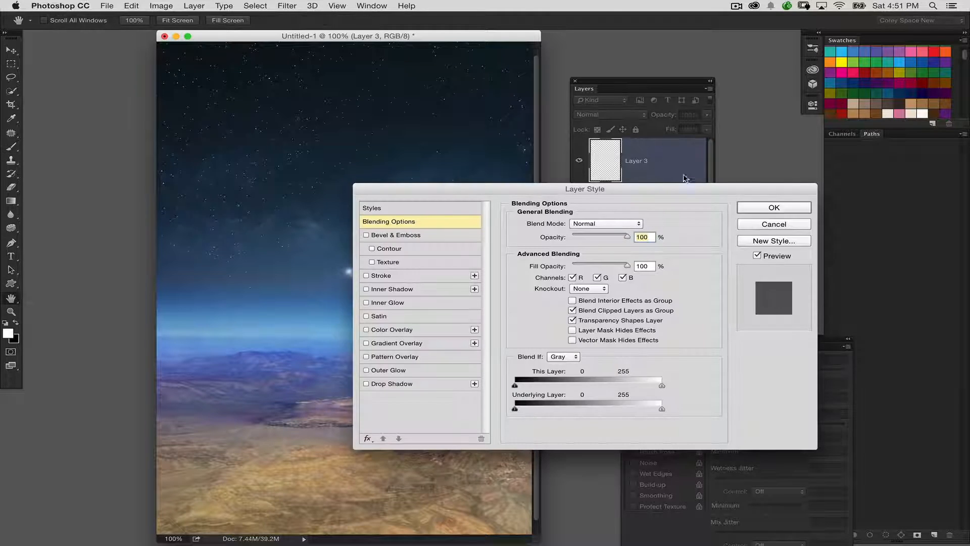
drag(552, 191, 666, 109)
click(533, 154)
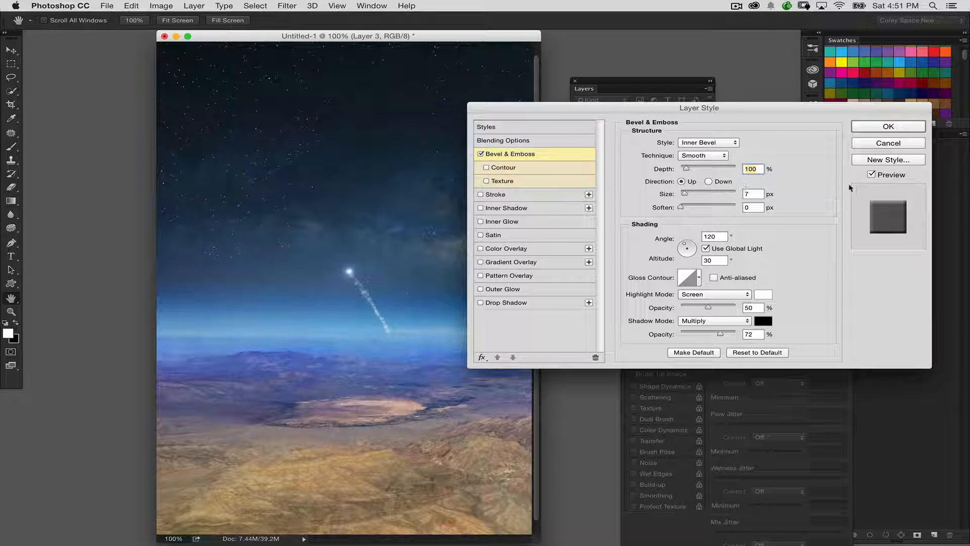
click(871, 175)
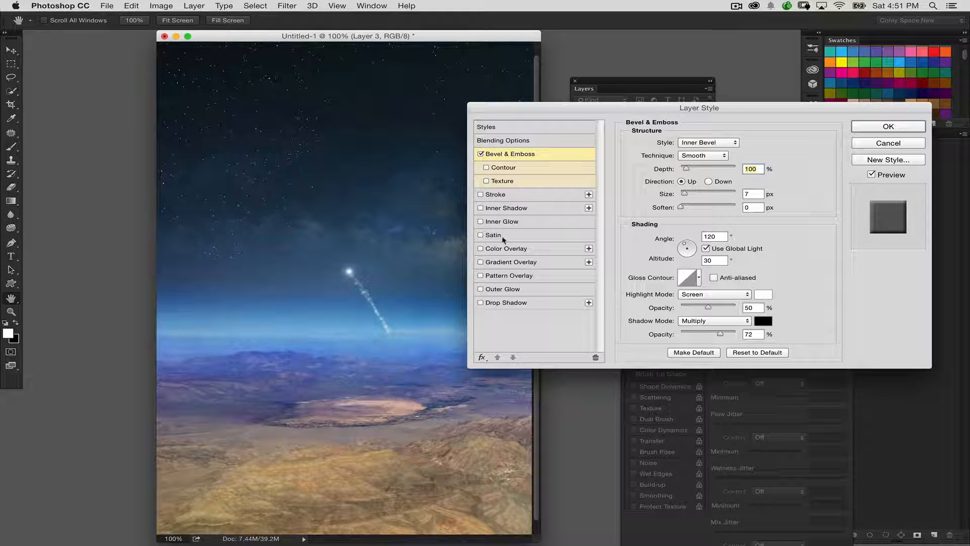
click(873, 132)
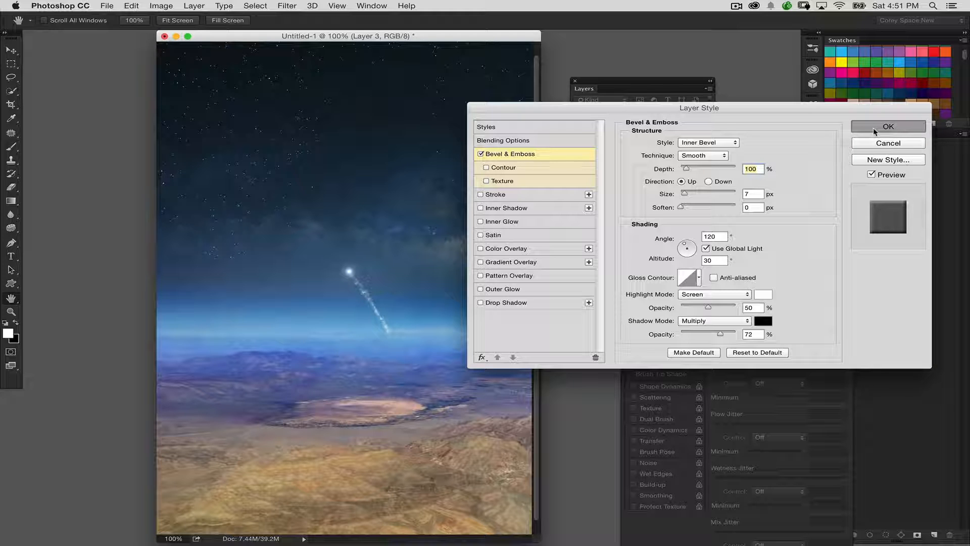
key(b)
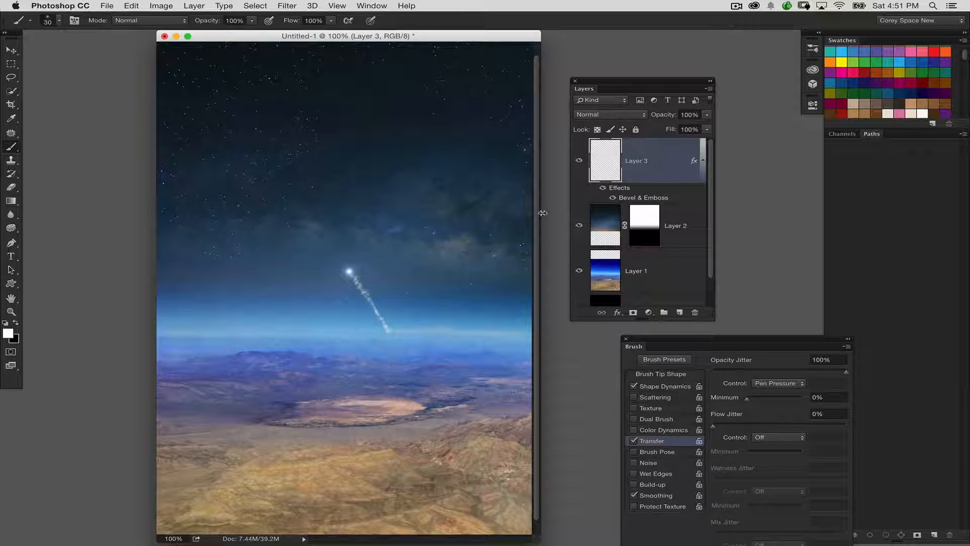
Step: Add a layer mask to Layer 3 and fade the trail's lower end with a short black gradient, redrawing the first attempt
click(632, 312)
click(11, 200)
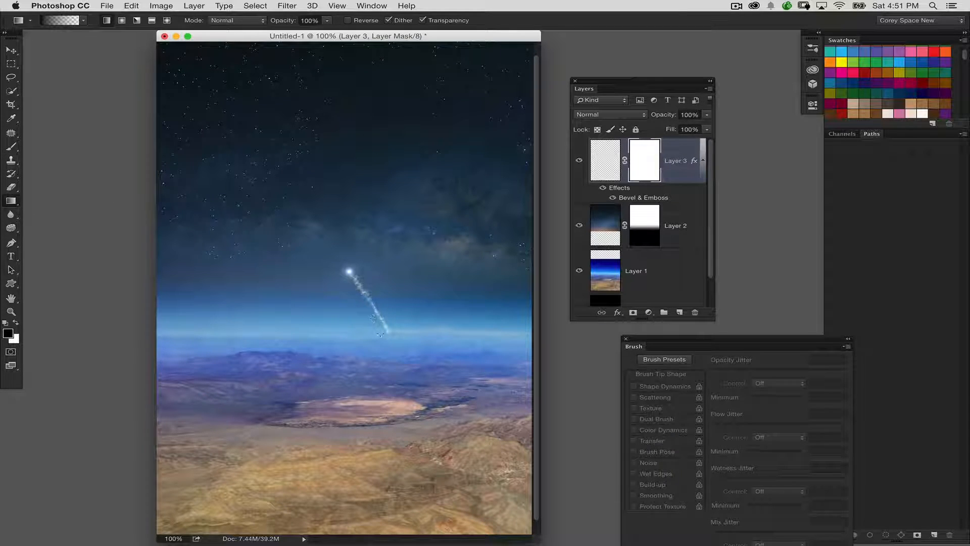
drag(380, 334, 373, 305)
key(super+z)
drag(391, 348, 382, 319)
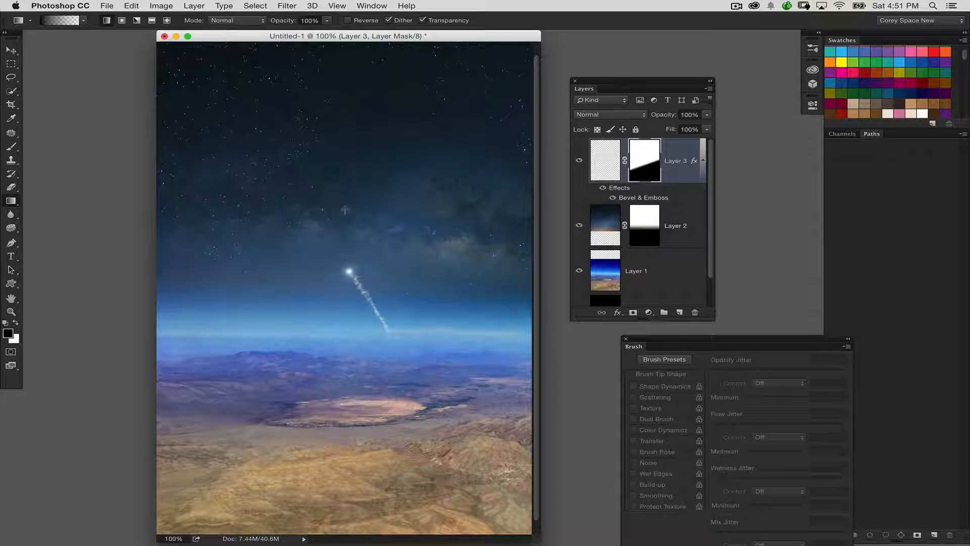
Step: Add a new layer above the star trail and choose the 1038 px flare brush
click(608, 162)
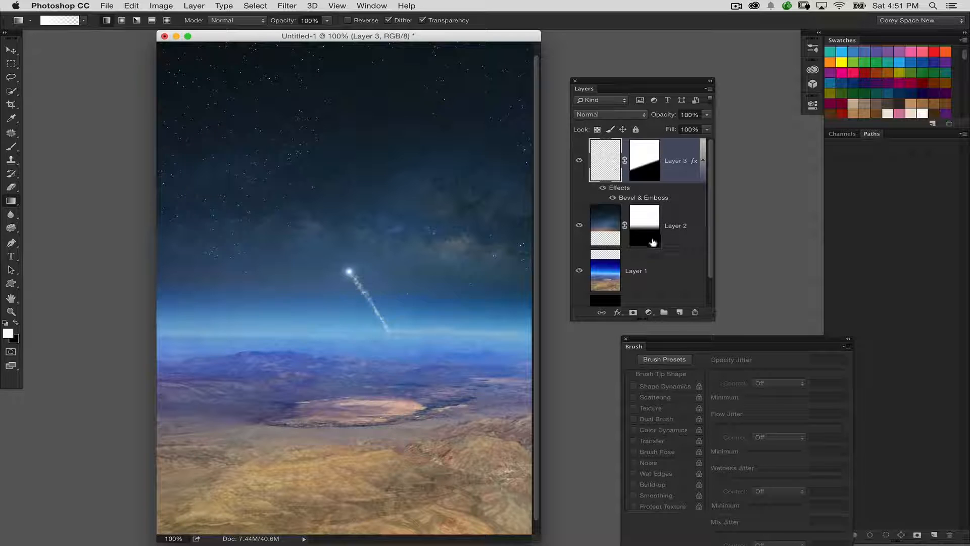
click(680, 312)
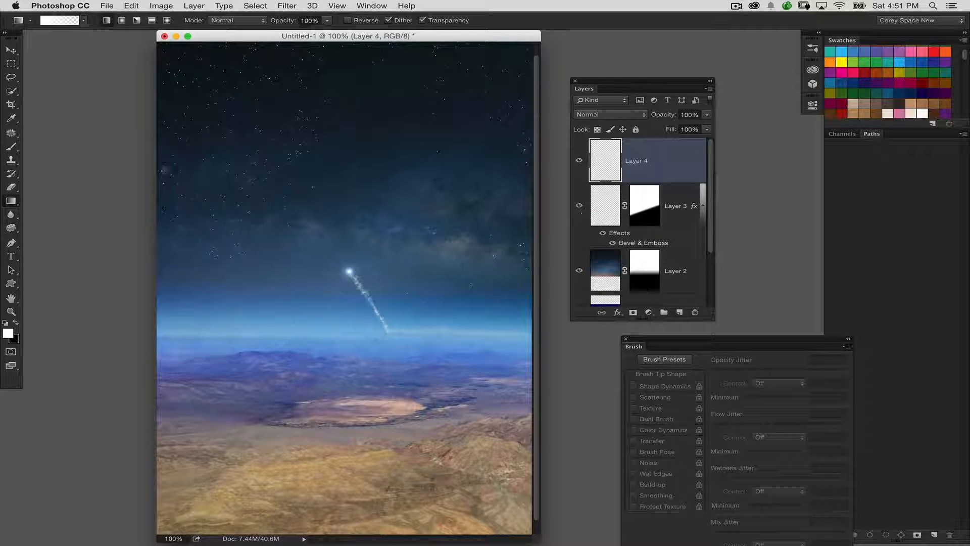
click(13, 147)
click(59, 21)
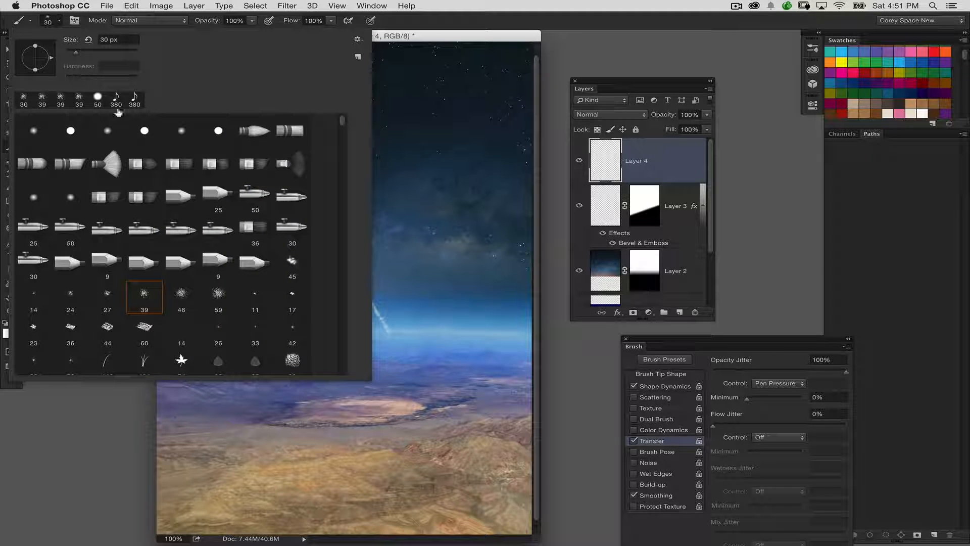
mouse_move(342, 122)
mouse_down()
mouse_move(353, 197)
mouse_move(344, 199)
mouse_move(348, 190)
mouse_up()
scroll(342, 189, down, 5)
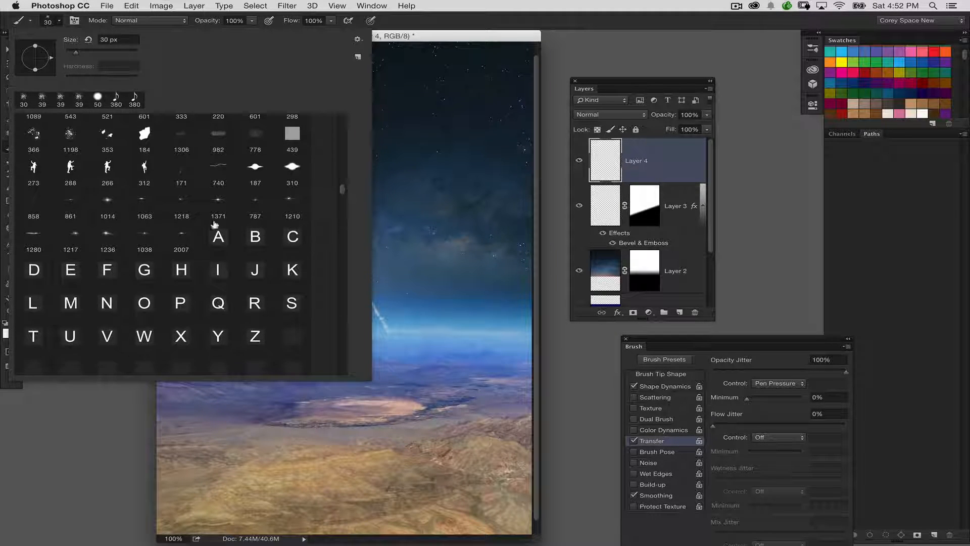
double_click(144, 234)
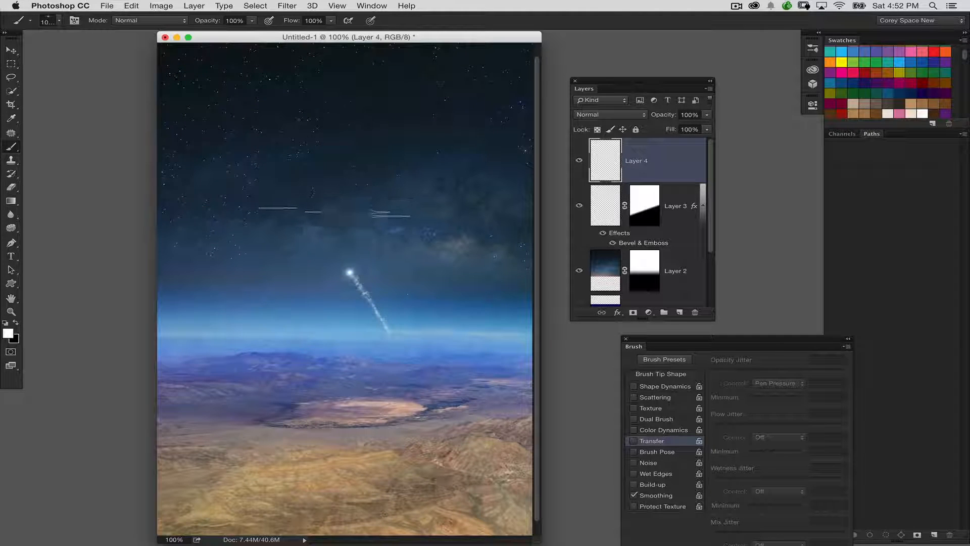
Step: Resize the flare brush to 400 px and stamp a horizontal flare across the bright star
key(bracketleft)
key(bracketleft)
key(bracketleft)
key(bracketleft)
key(bracketleft)
key(bracketleft)
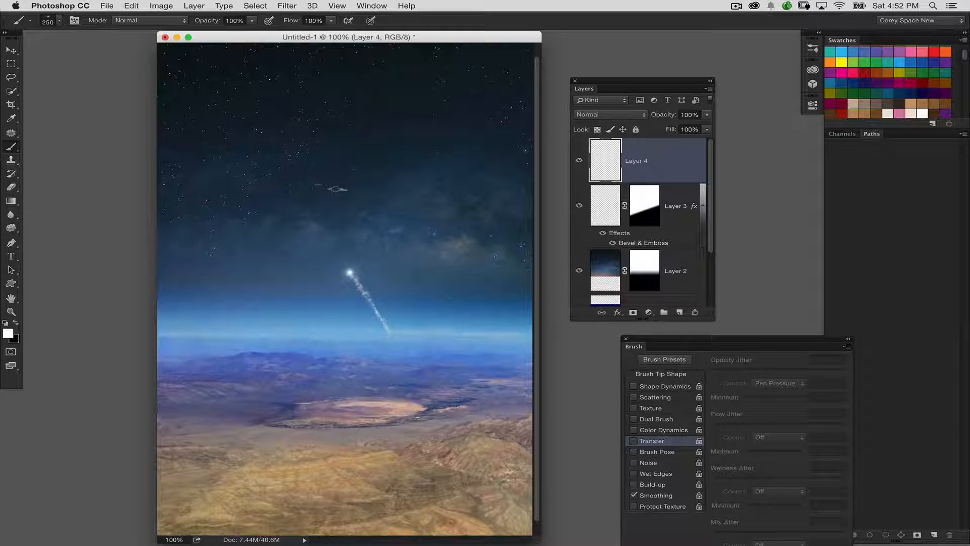
key(bracketright)
key(bracketright)
key(bracketright)
key(bracketright)
key(bracketright)
key(bracketright)
key(bracketleft)
key(bracketleft)
click(351, 273)
key(ctrl+z)
key(bracketleft)
key(ctrl+z)
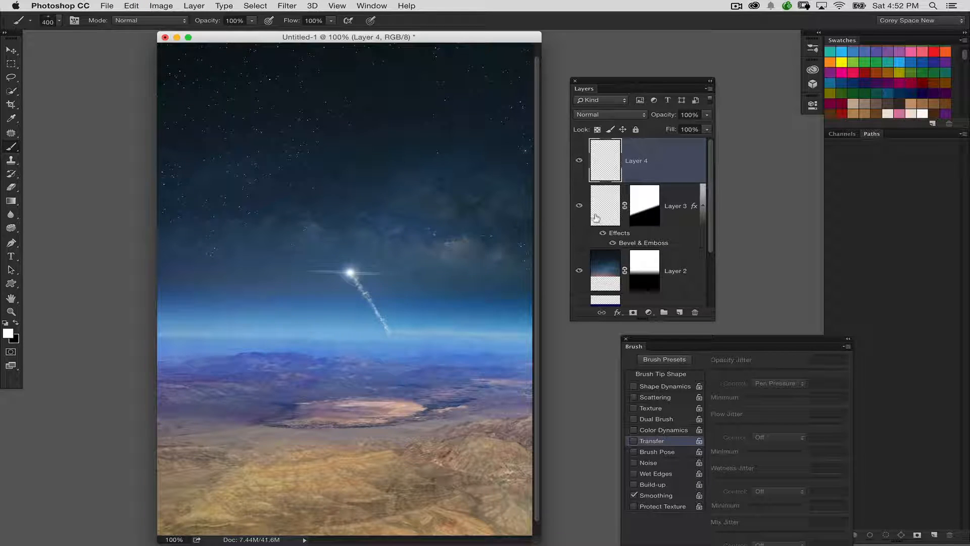
Step: Add a new layer above the flare and sample the dark blue near the top edge of the sky
key(ctrl+minus)
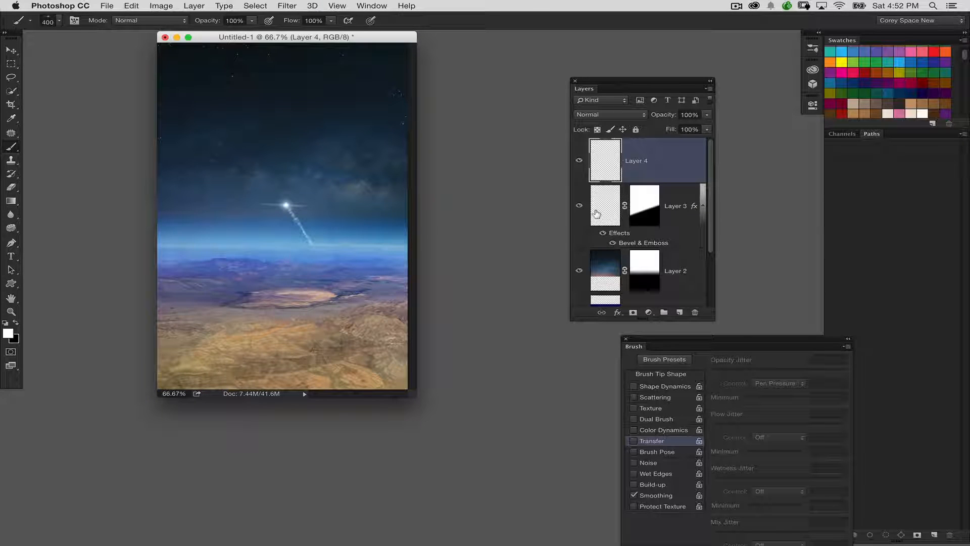
key(ctrl+plus)
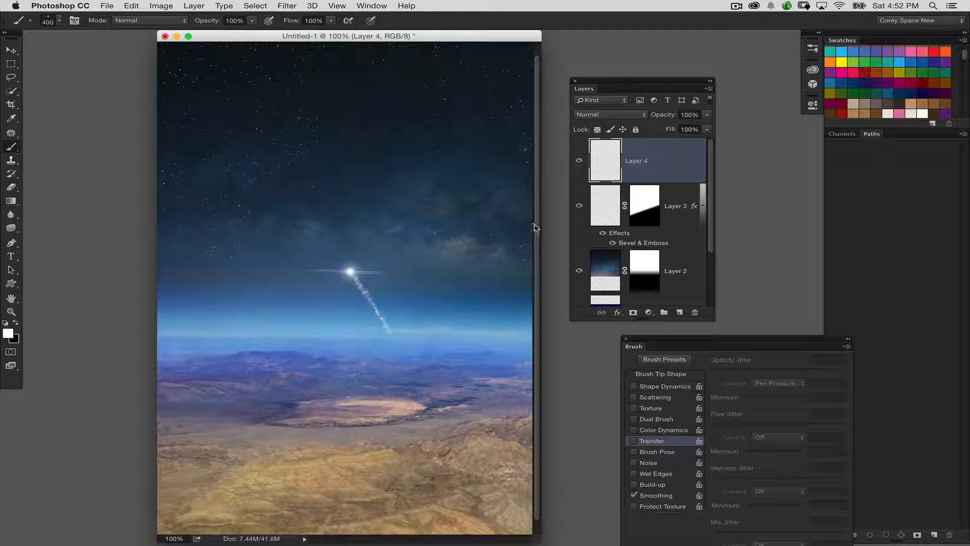
key(ctrl+minus)
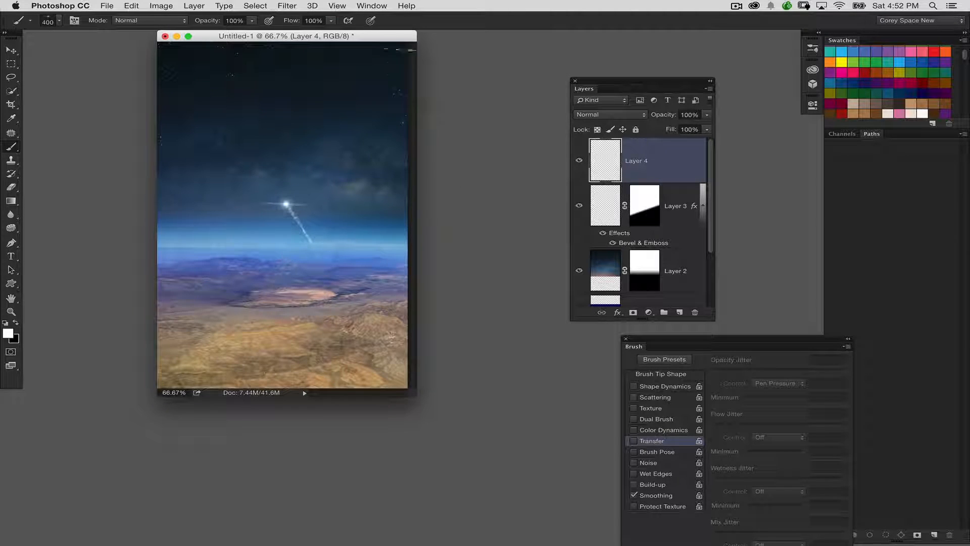
drag(384, 33, 389, 50)
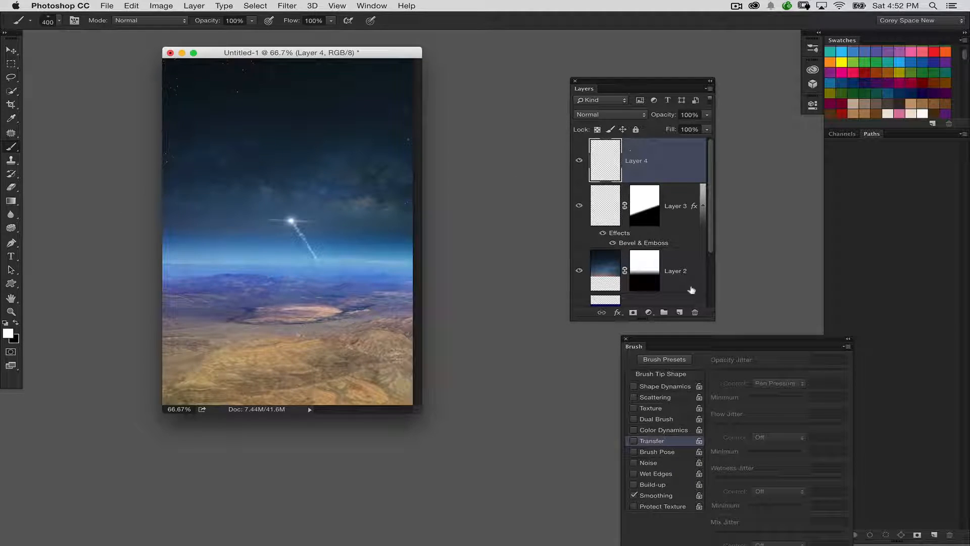
click(681, 310)
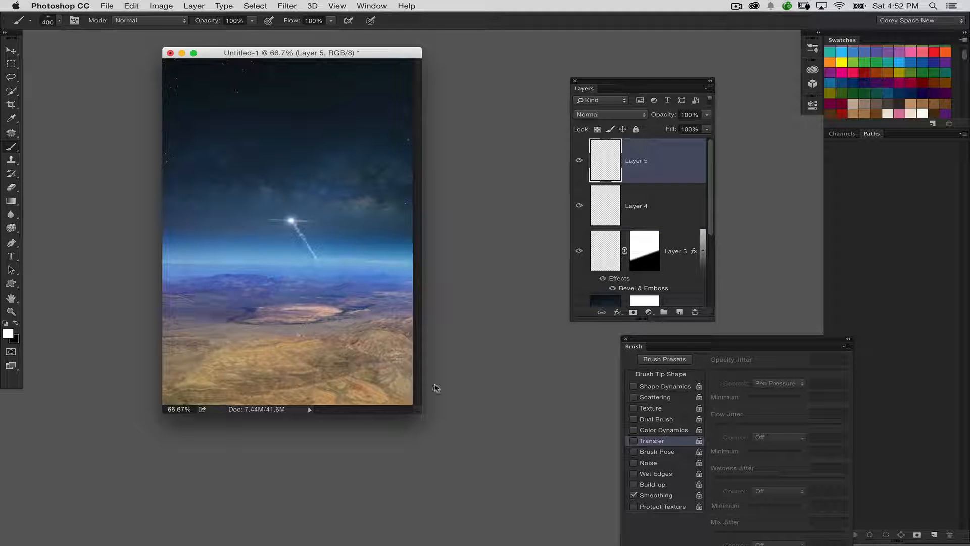
drag(419, 411, 476, 450)
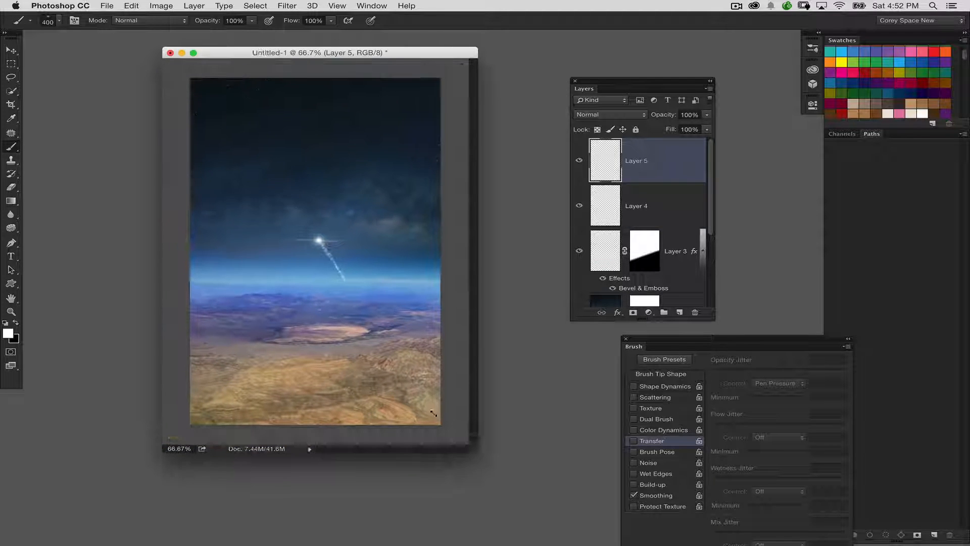
click(12, 118)
click(296, 83)
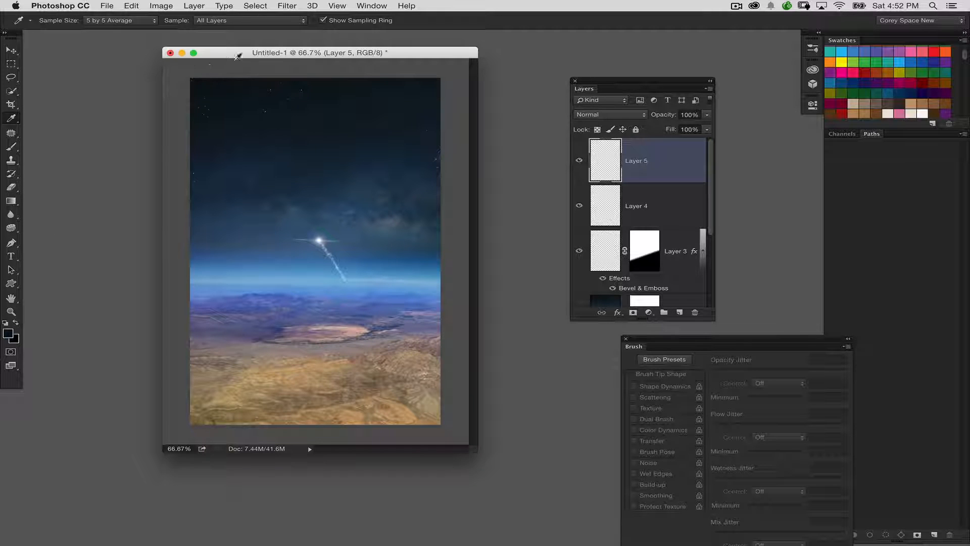
Step: Draw a dark-to-transparent gradient from the image's top edge down to mid-sky, undoing the first one and redrawing it
key(g)
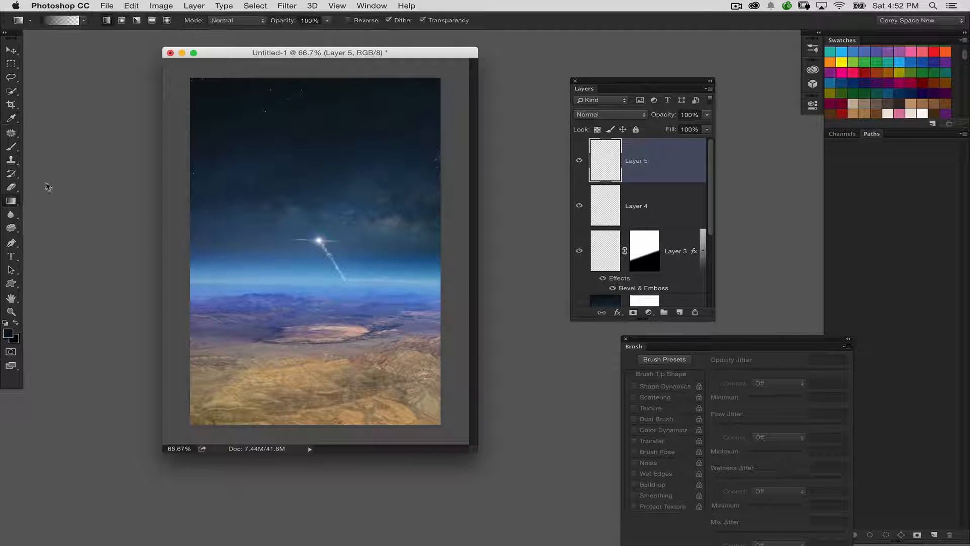
drag(302, 84, 309, 193)
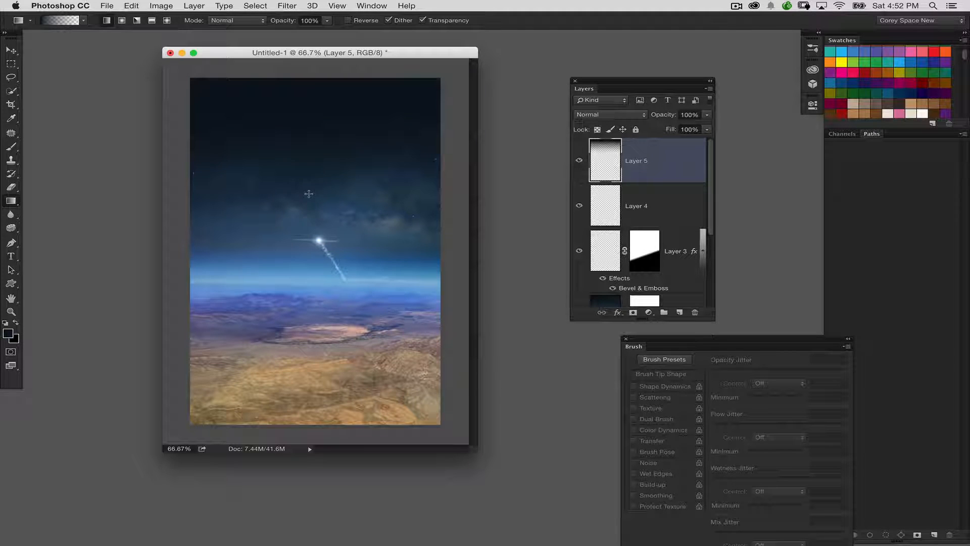
key(super+z)
drag(320, 84, 323, 191)
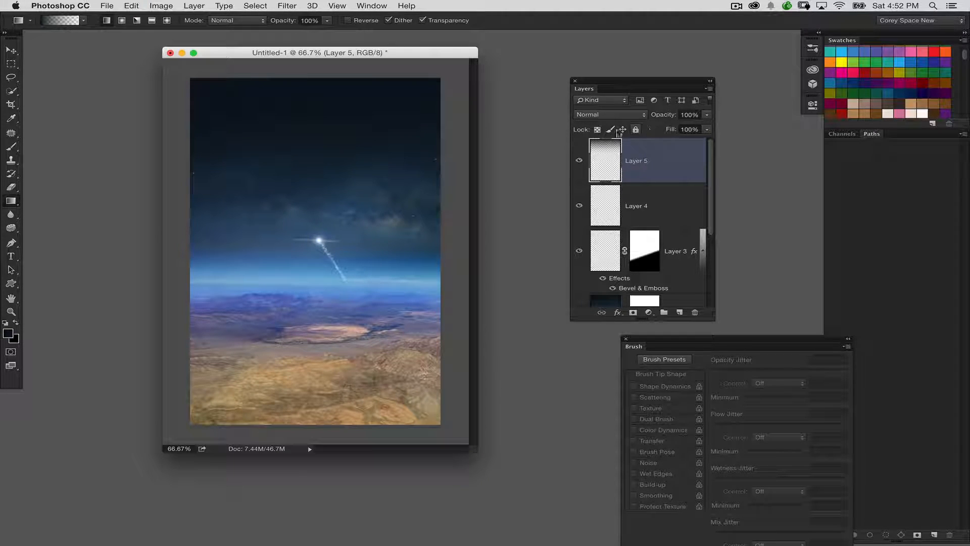
Step: Set the dark sky gradient's layer to Multiply at 64% opacity
click(628, 115)
click(626, 145)
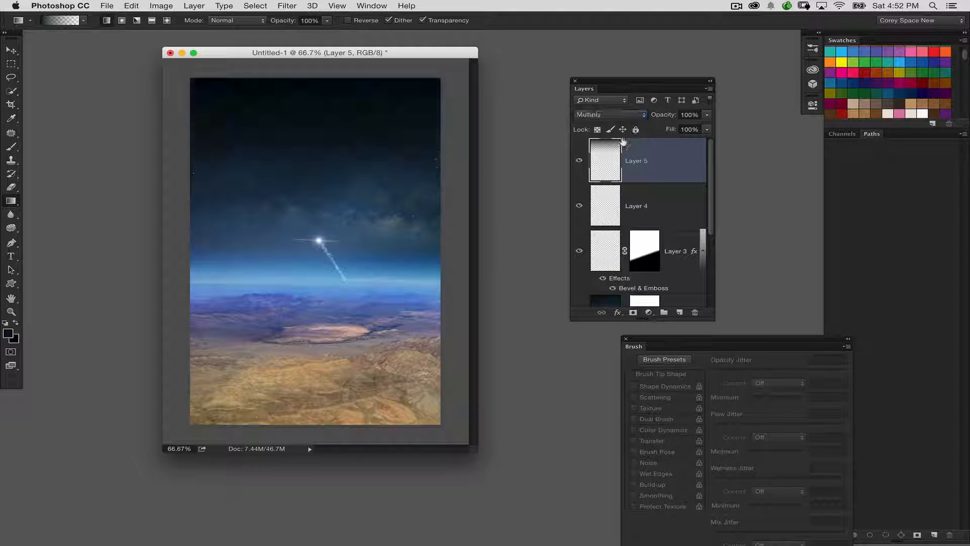
drag(674, 115, 652, 115)
Step: Add a new layer above the sky gradient and sample the tan colour of the desert foreground
click(12, 118)
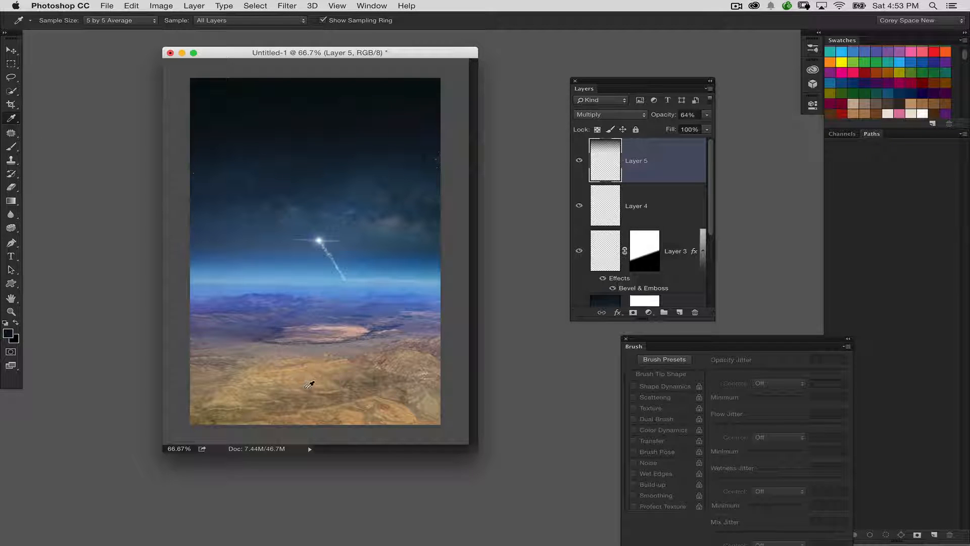
click(681, 312)
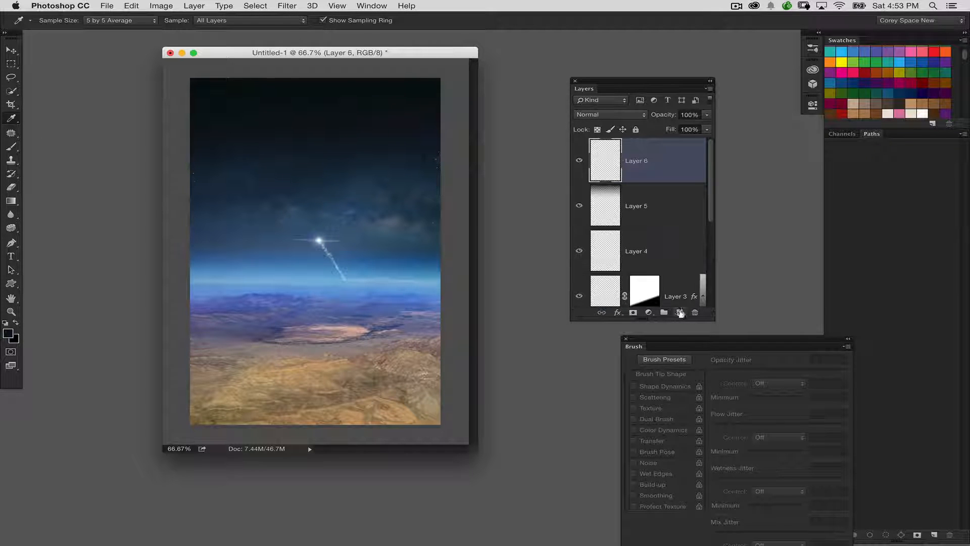
drag(624, 88, 592, 76)
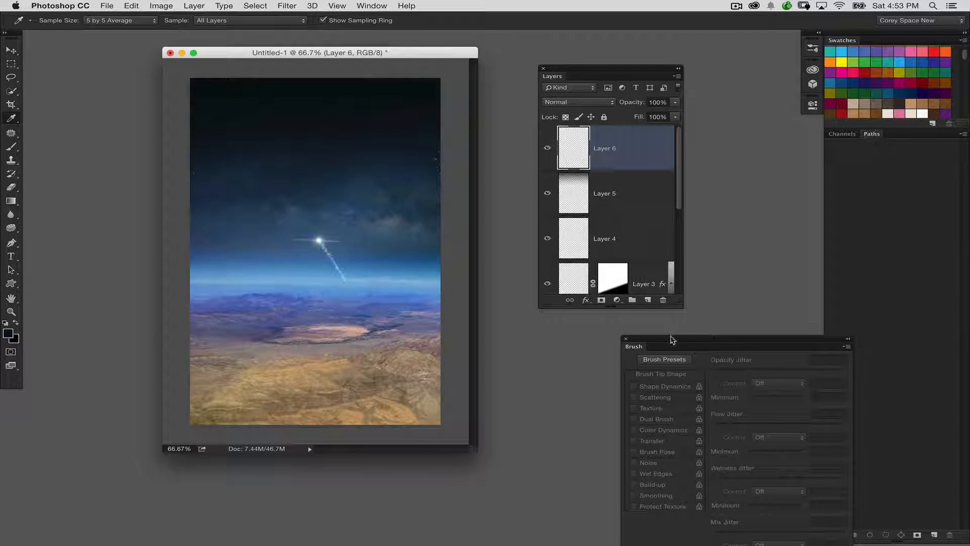
drag(672, 336, 612, 343)
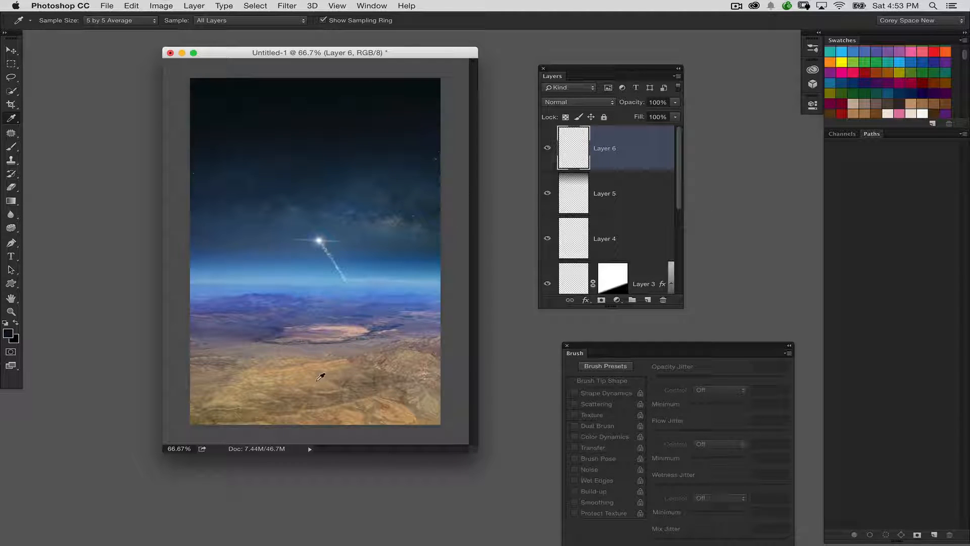
click(318, 379)
Step: Draw a tan-to-transparent gradient from the image's bottom edge up to the horizon on the new layer
click(11, 200)
drag(329, 421, 332, 283)
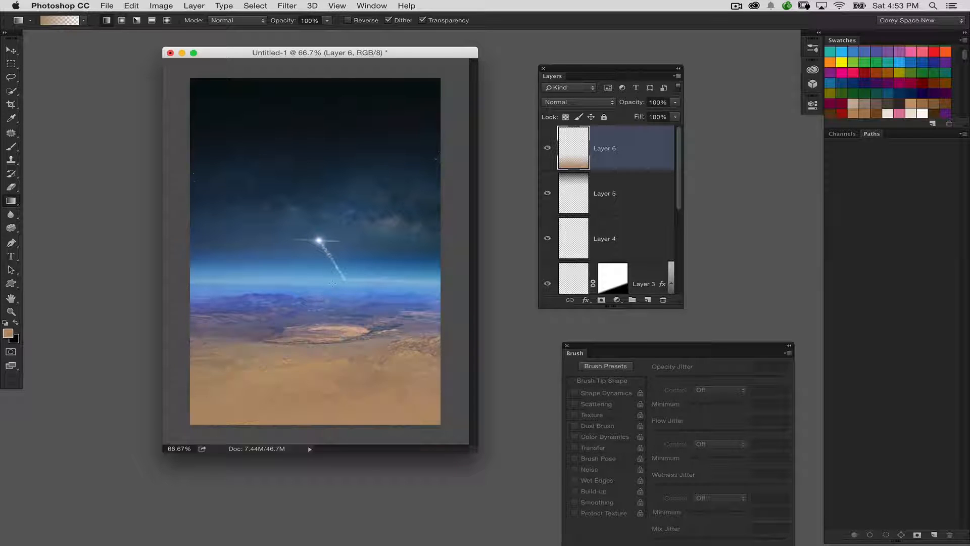
Step: Try Overlay and Multiply on the ground gradient's layer, settle on Soft Light, and toggle the layer's visibility to compare
click(571, 102)
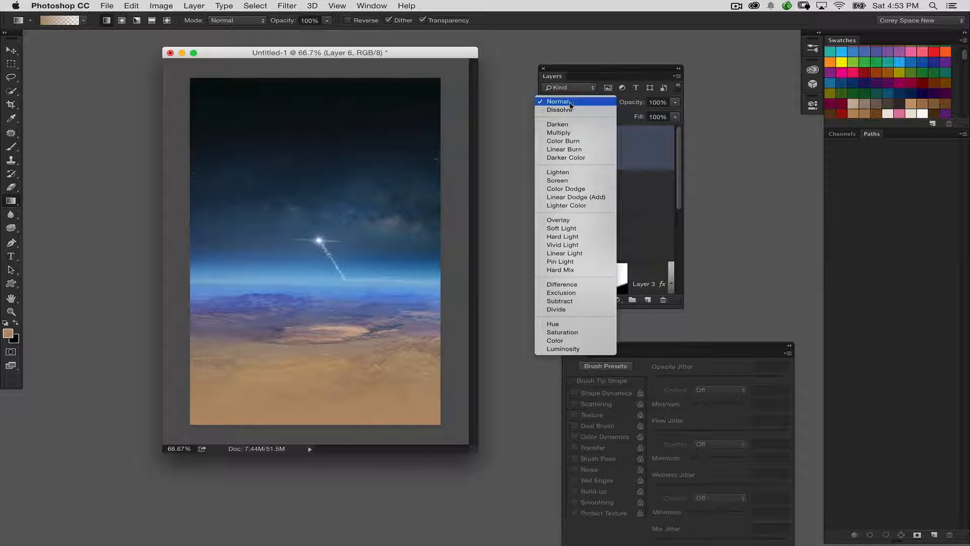
click(584, 221)
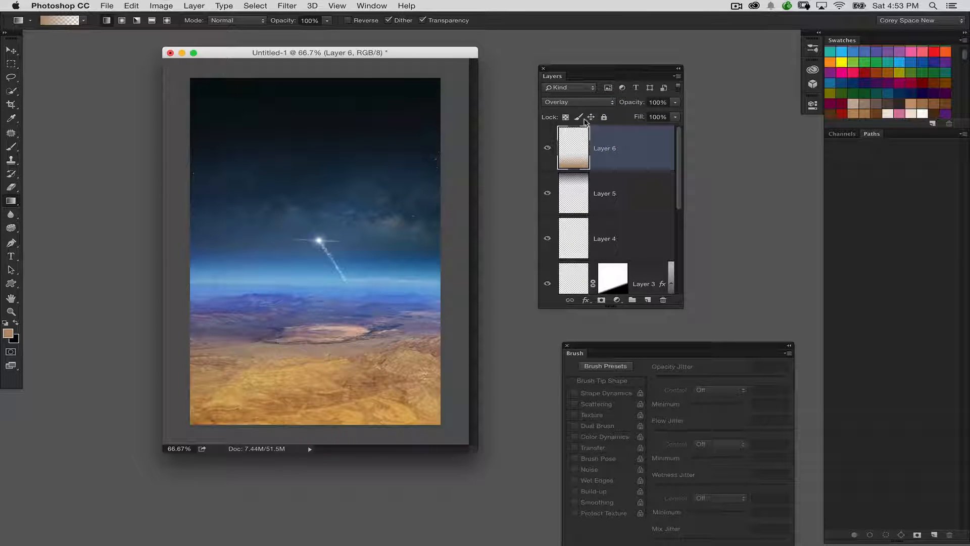
click(585, 103)
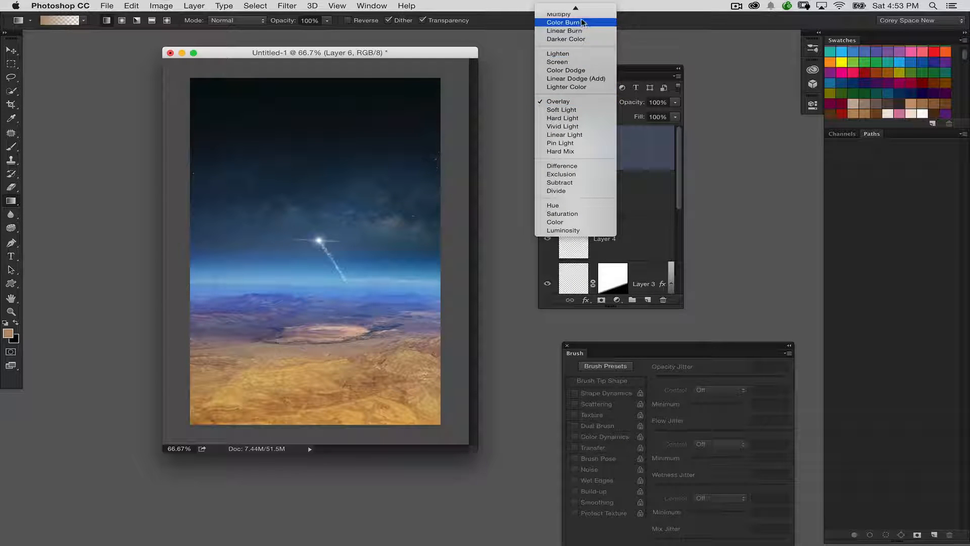
scroll(583, 30, up, 2)
click(581, 41)
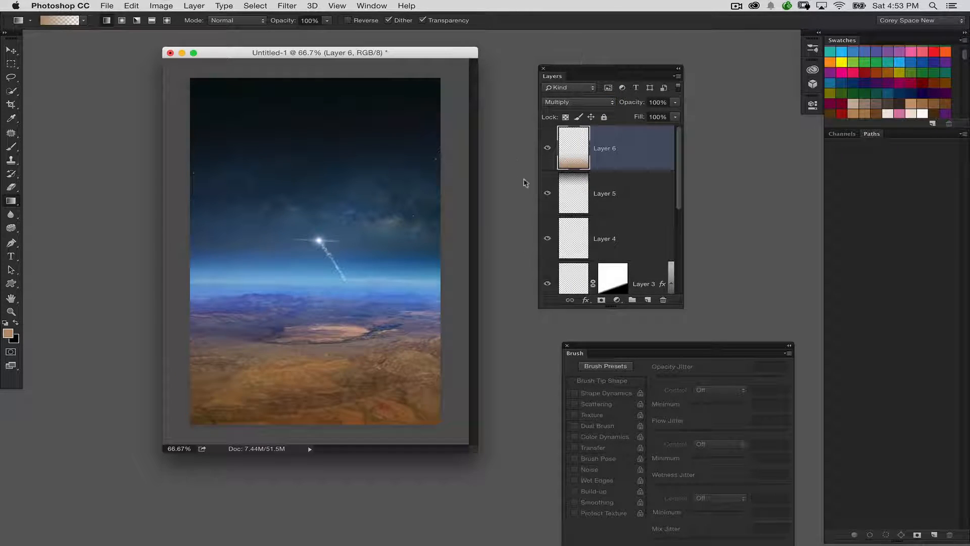
click(599, 103)
scroll(589, 197, down, 2)
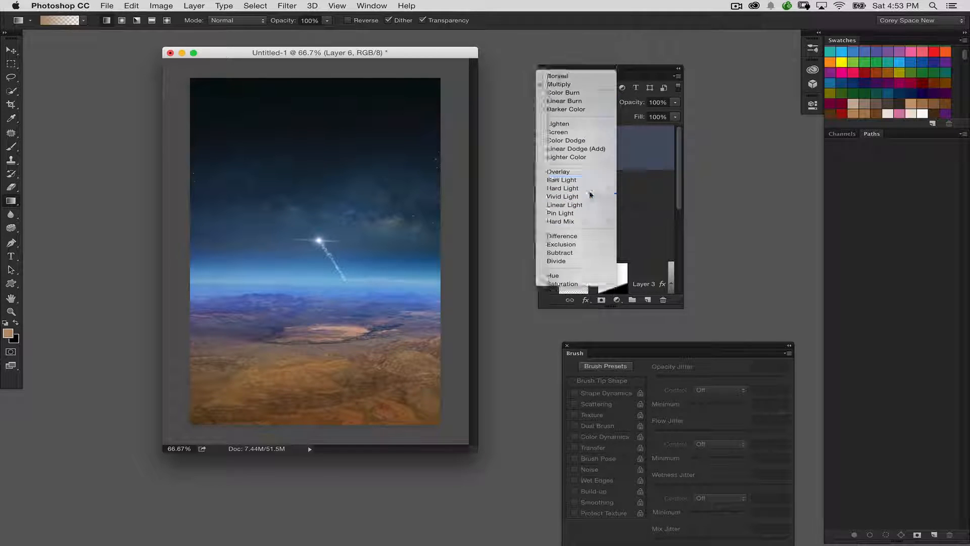
click(591, 196)
click(547, 148)
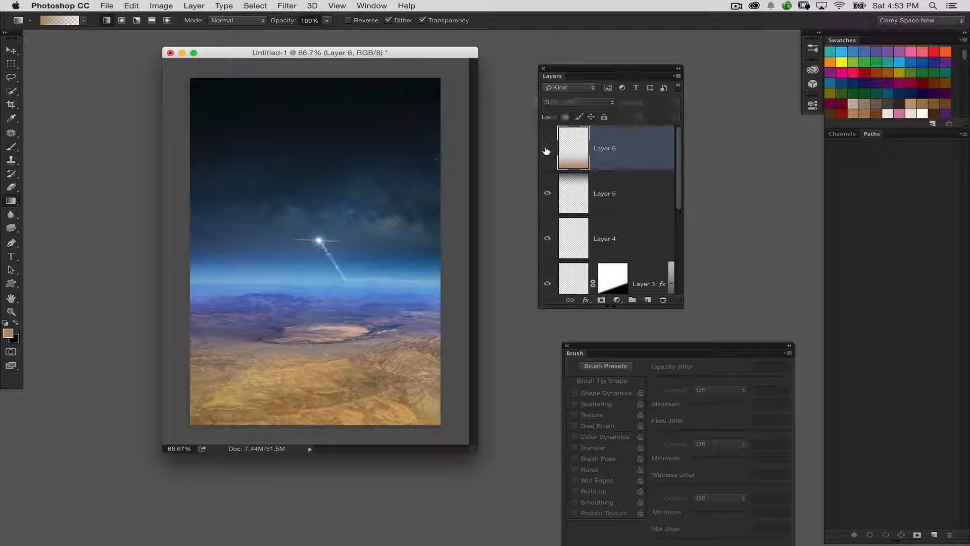
click(547, 148)
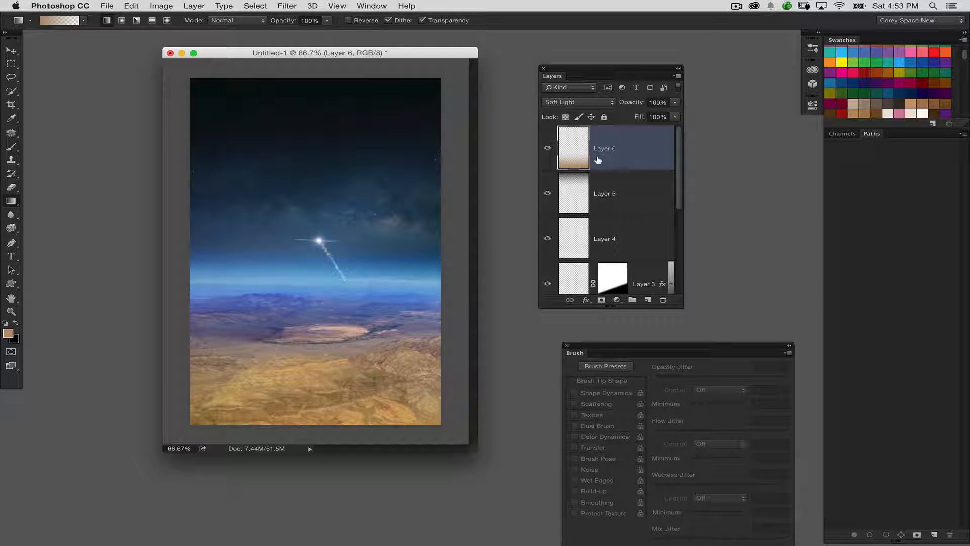
Step: Add the centred two-line text "ABOVE AND BEYOND" in the upper sky, with ABOVE on its own line
key(super+minus)
key(super+plus)
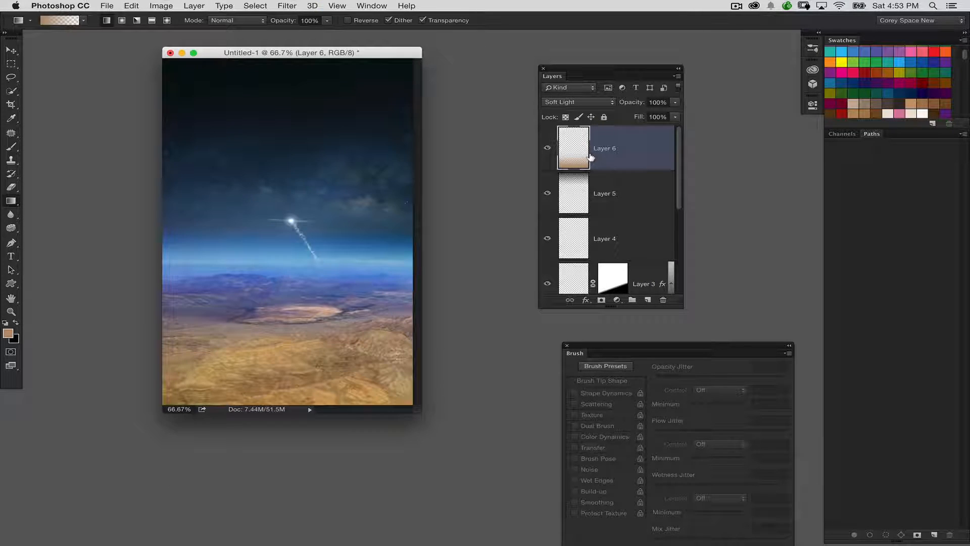
drag(389, 54, 390, 59)
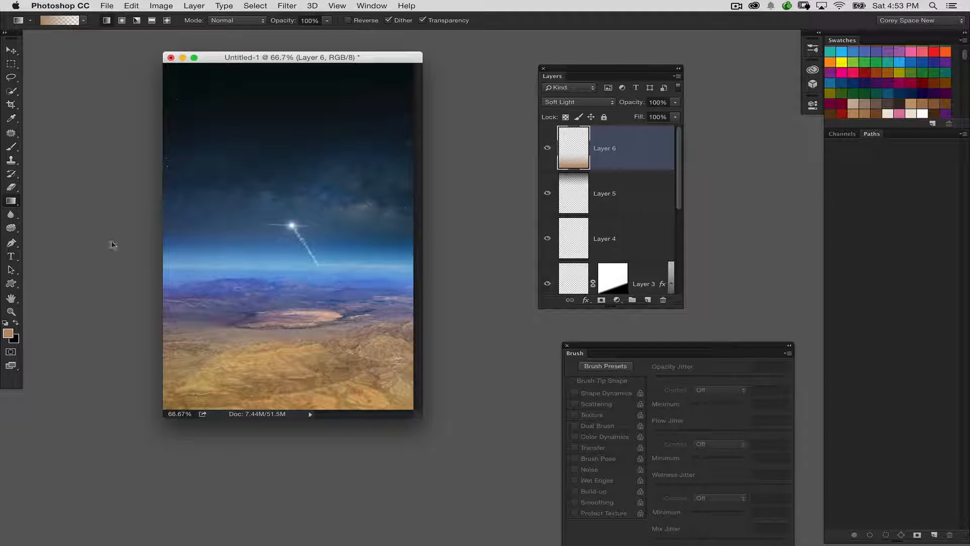
click(11, 256)
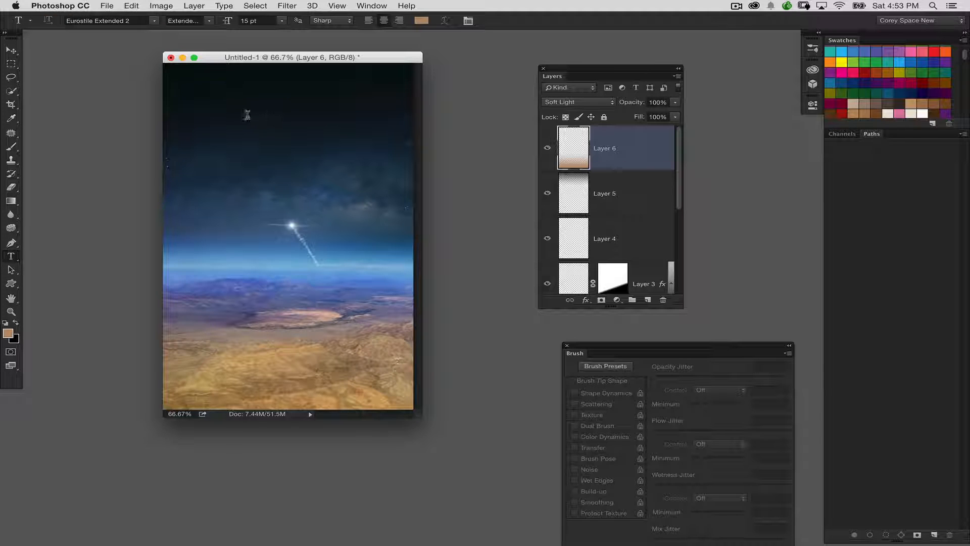
click(278, 110)
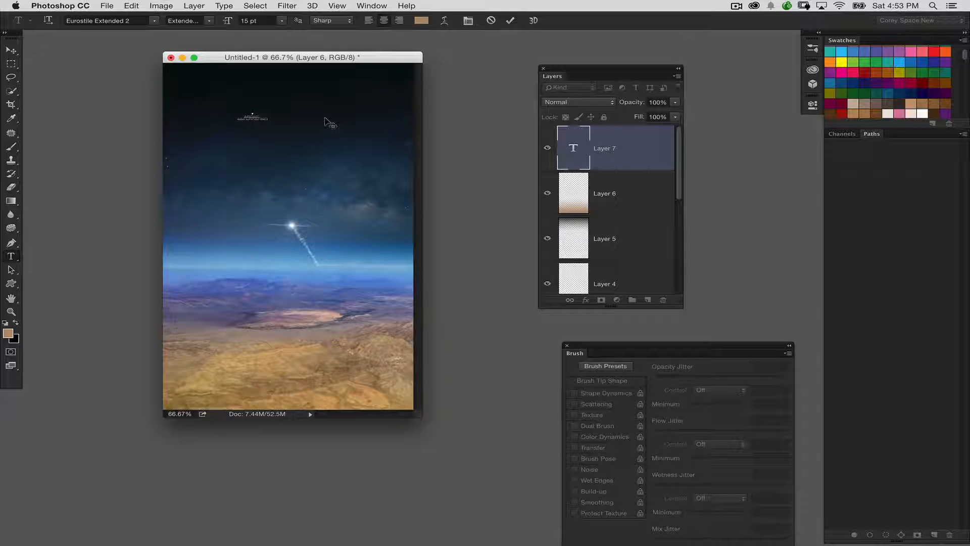
click(16, 51)
Step: Scale the ABOVE AND BEYOND text up proportionally to about 445%
key(super+t)
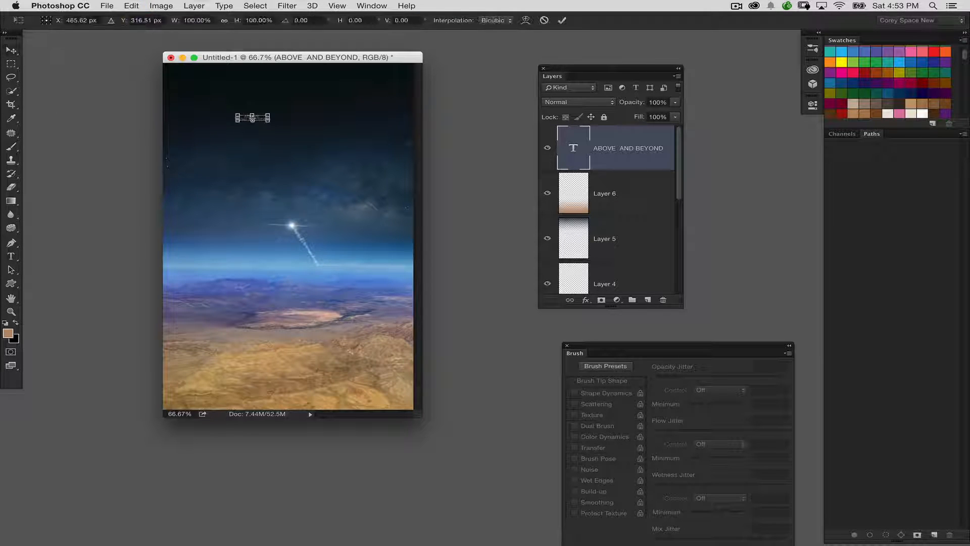
drag(269, 119, 364, 164)
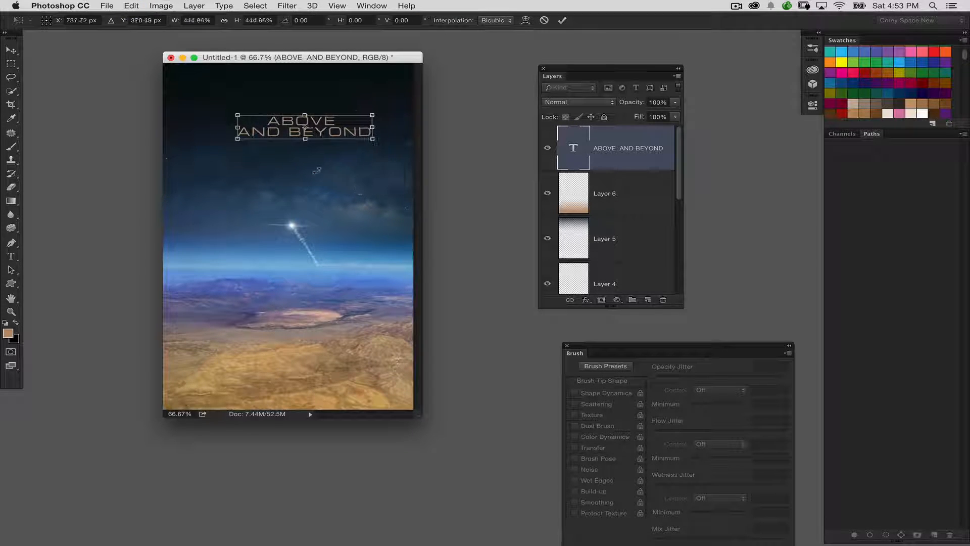
key(Return)
Step: Change the title's font to Futura Book and break the text so BEYOND sits on a third line
double_click(569, 146)
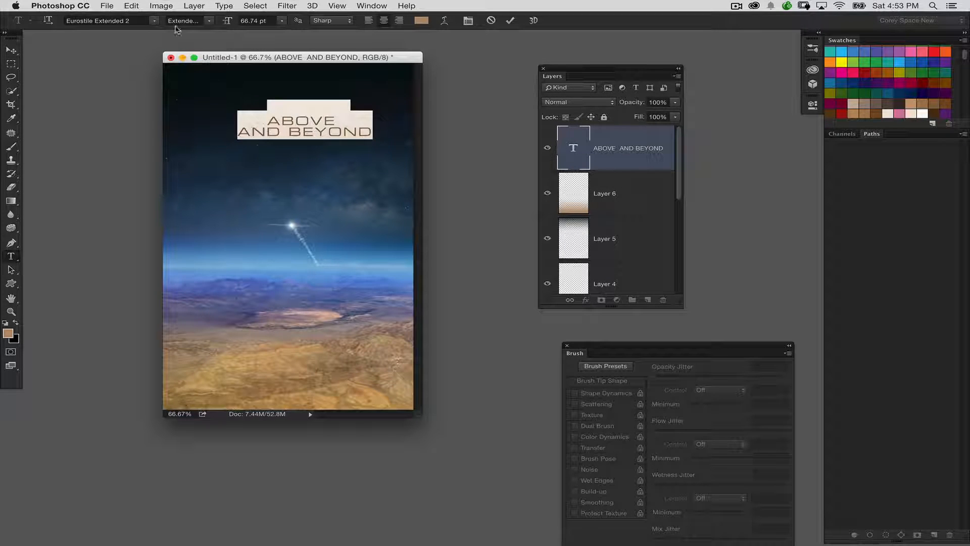
click(101, 20)
text(fut)
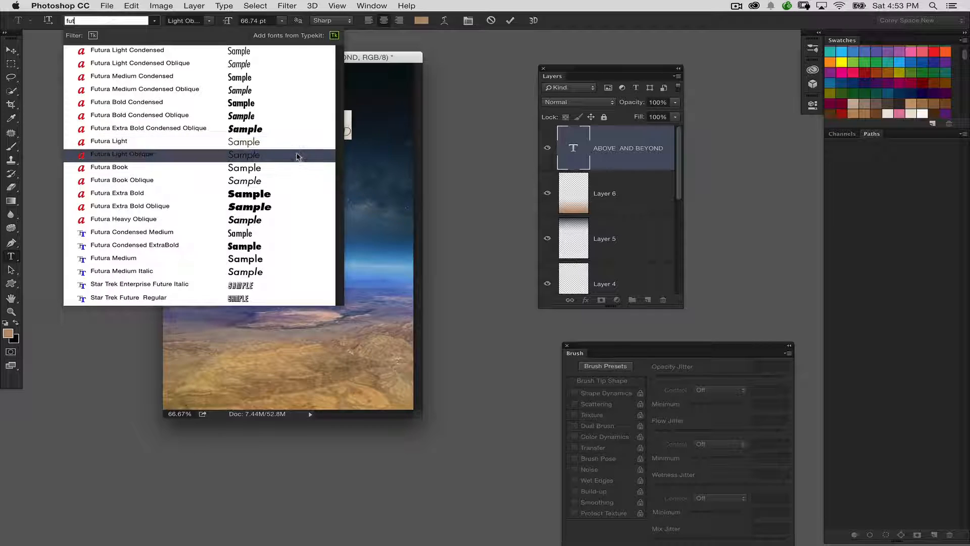
click(292, 167)
click(302, 124)
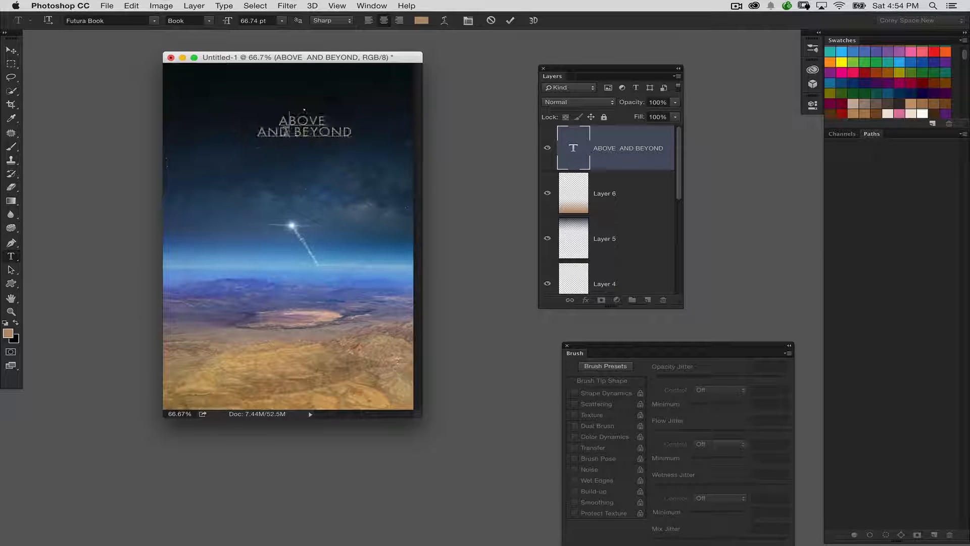
key(Return)
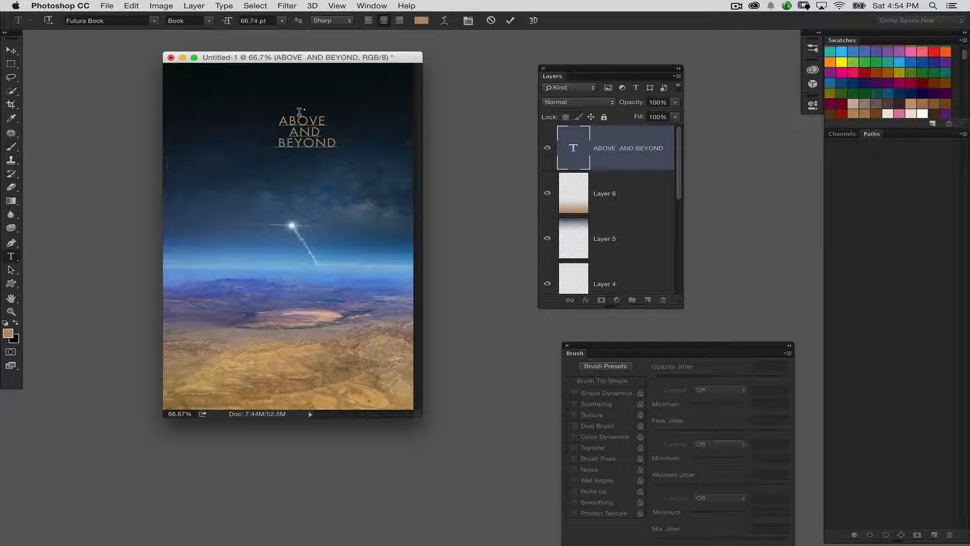
Step: Increase the leading of the whole three-line title to open up the space between its lines
key(super+a)
drag(251, 105, 188, 88)
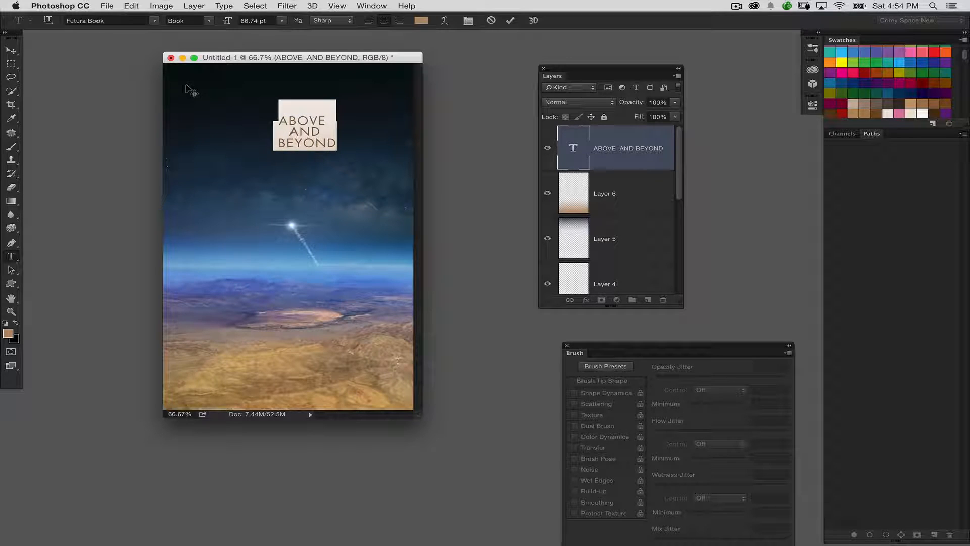
key(alt+Down)
key(alt+Down)
key(alt+Down)
key(alt+Down)
key(alt+Down)
key(alt+Down)
key(alt+Down)
key(alt+Down)
key(alt+Down)
key(alt+Down)
key(alt+Down)
key(alt+Down)
key(alt+Down)
key(alt+Down)
key(alt+Down)
key(alt+Down)
key(alt+Down)
key(alt+Down)
key(alt+Down)
key(alt+Down)
key(alt+Down)
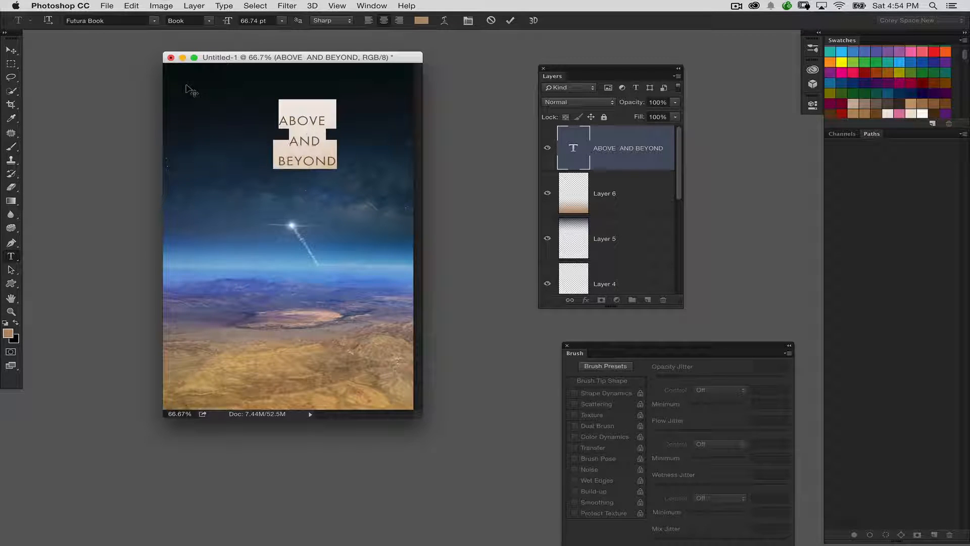
click(11, 50)
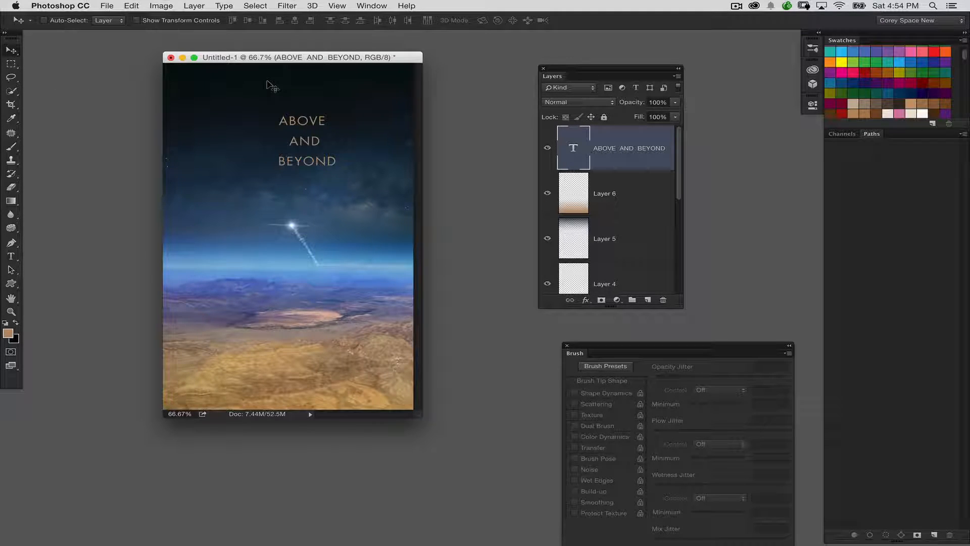
Step: Fill the title text with white and centre it horizontally on the canvas
key(d)
key(super+BackSpace)
key(super+a)
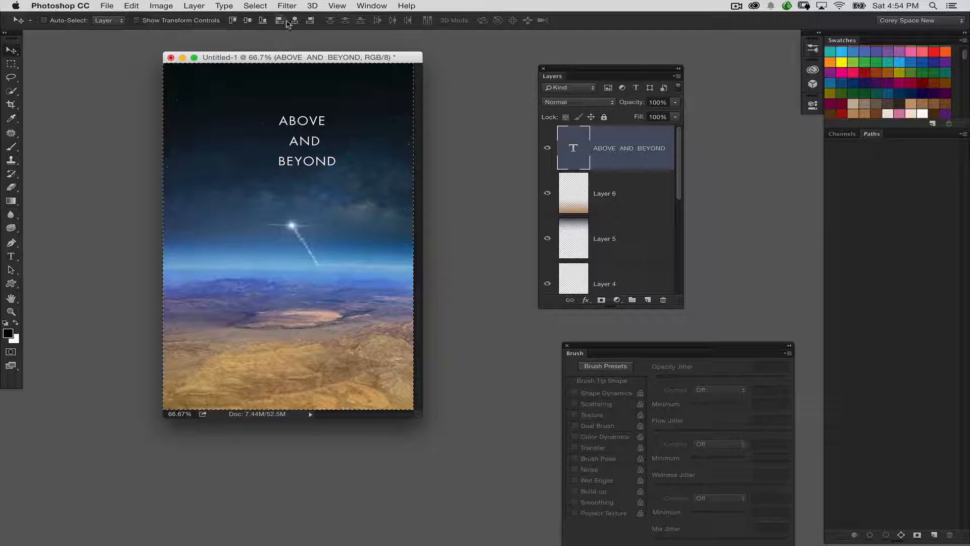
Step: Remove the stray space between ABOVE and AND in the title, keeping the two words on separate lines
double_click(564, 146)
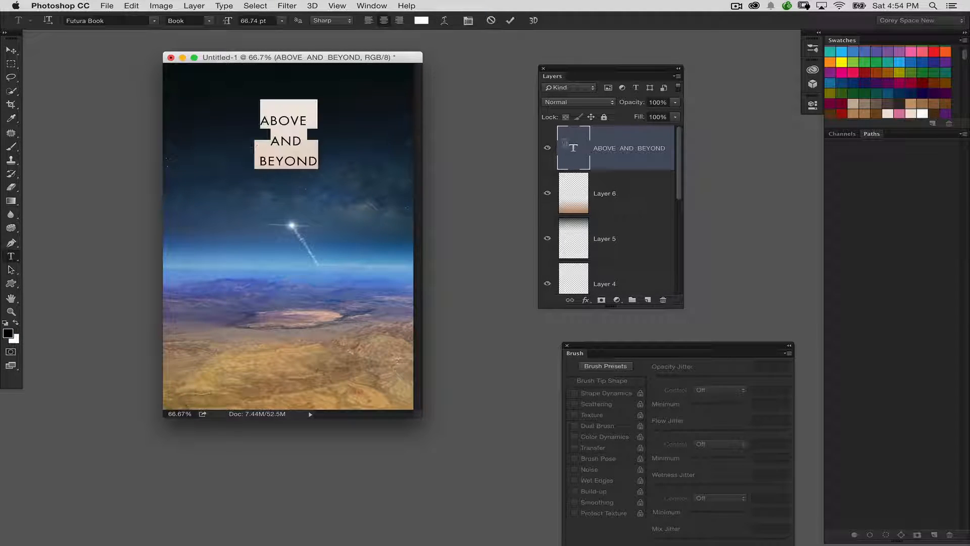
click(303, 115)
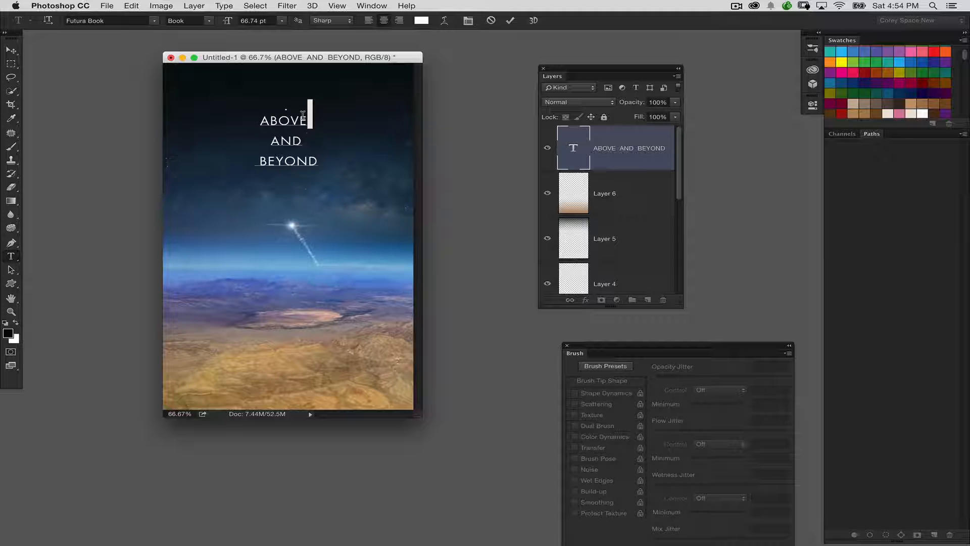
key(BackSpace)
key(Delete)
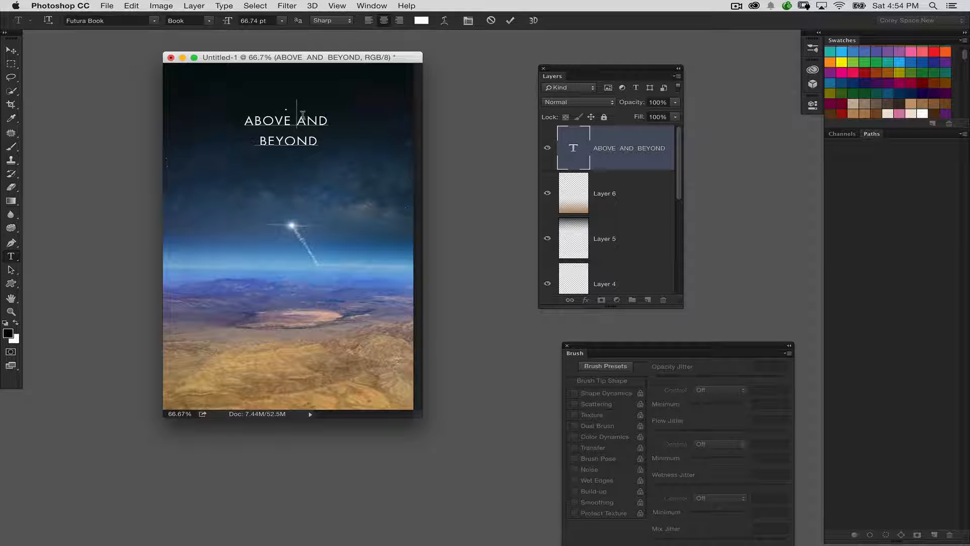
key(BackSpace)
key(Return)
click(11, 51)
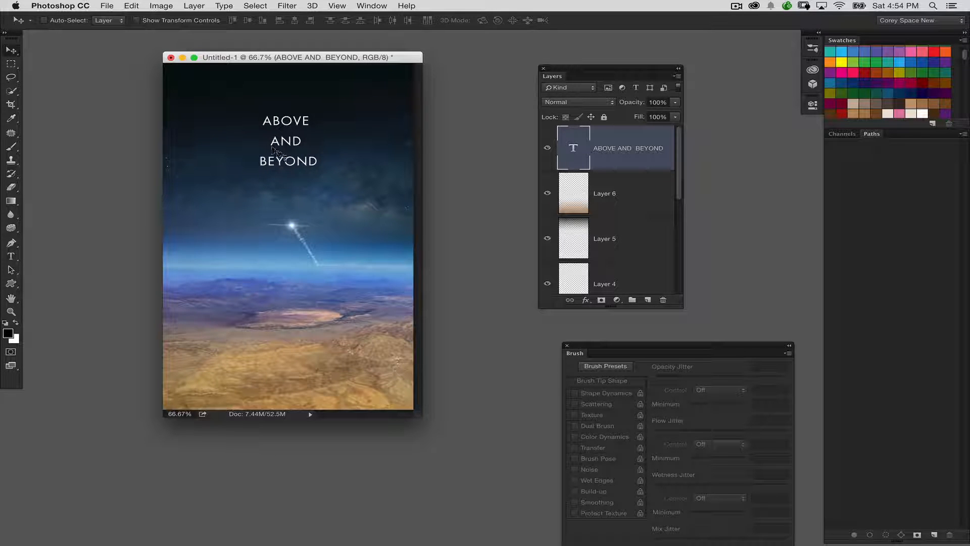
Step: Duplicate the title down onto the desert foreground and replace the copy's text with "LEAVING EARTH"
drag(272, 147, 298, 367)
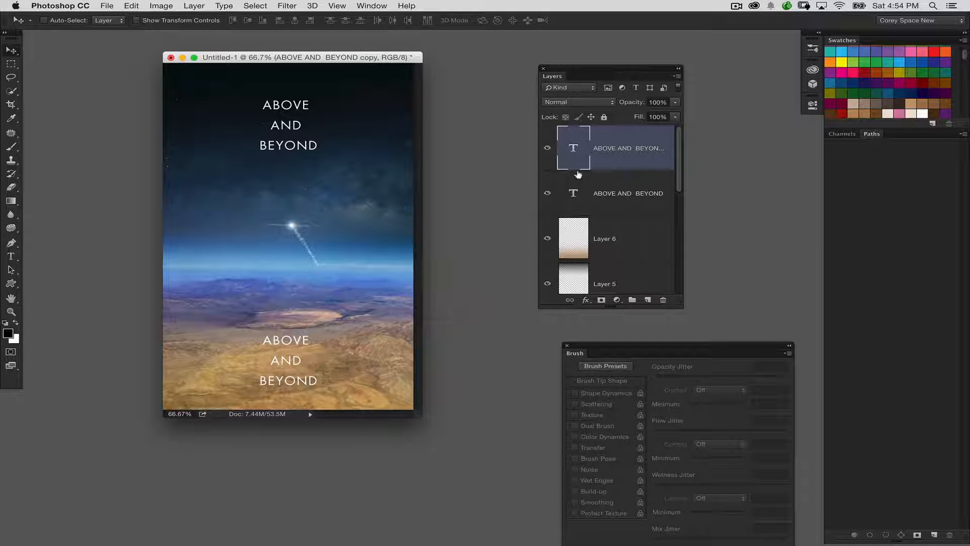
double_click(574, 147)
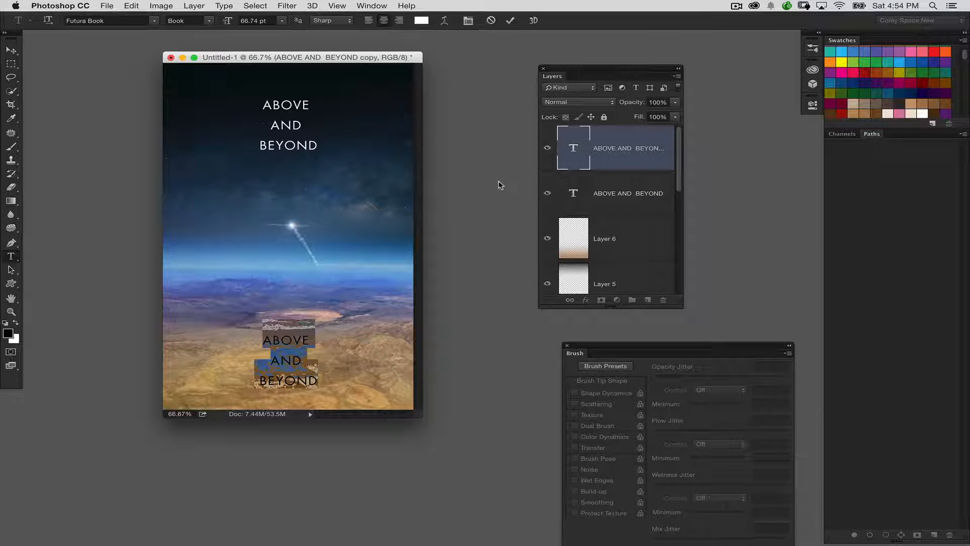
text(LEAVING)
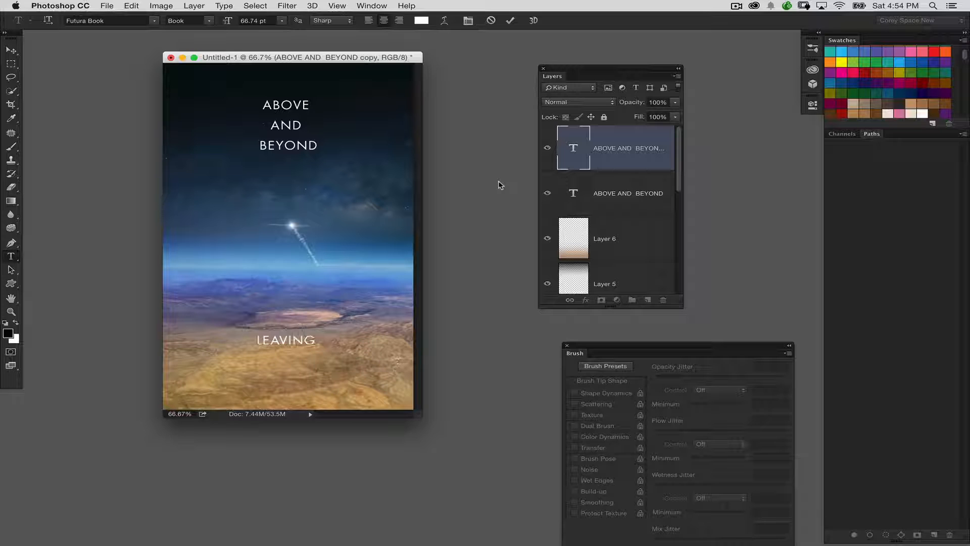
text( EARTH)
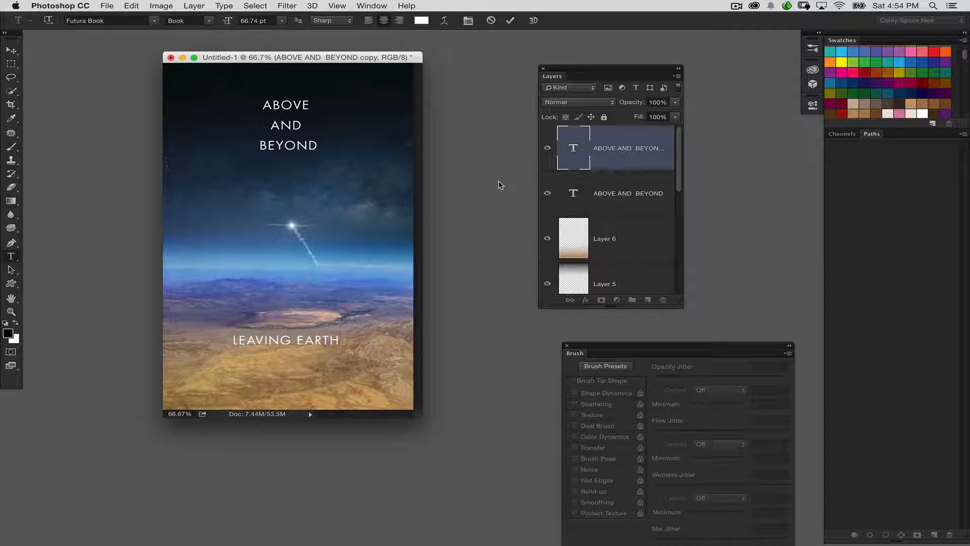
click(10, 51)
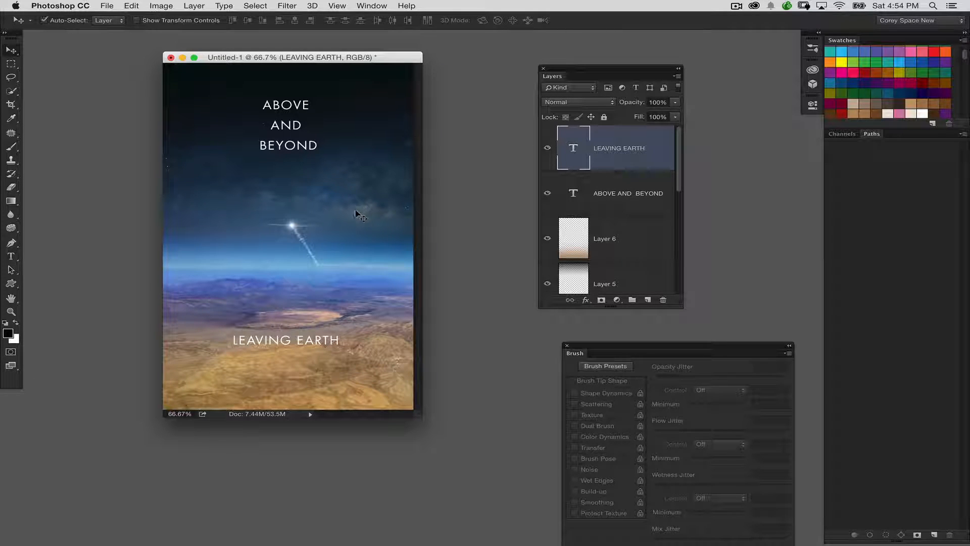
Step: Scale the LEAVING EARTH text up proportionally to about 135%
key(ctrl+t)
mouse_move(342, 345)
mouse_down()
mouse_move(372, 335)
mouse_move(357, 339)
mouse_up()
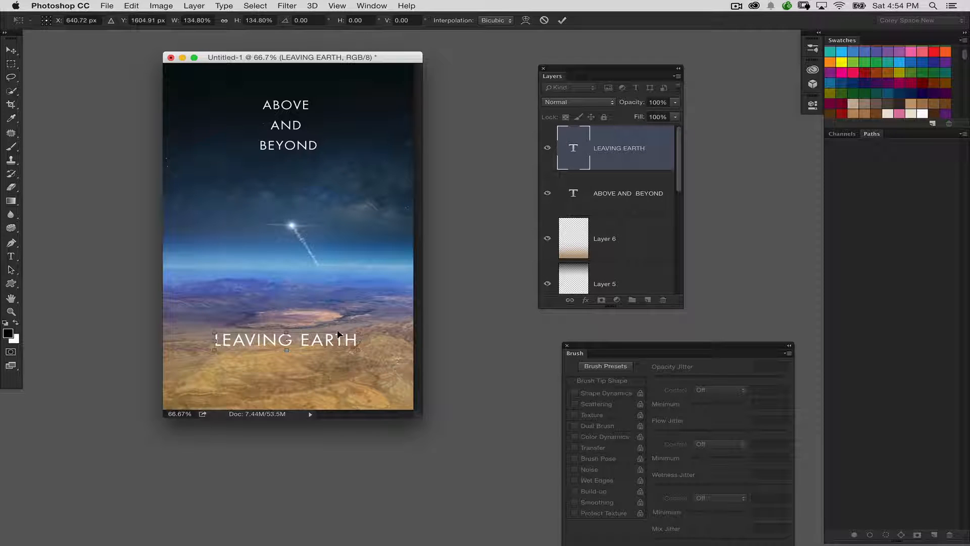
key(Return)
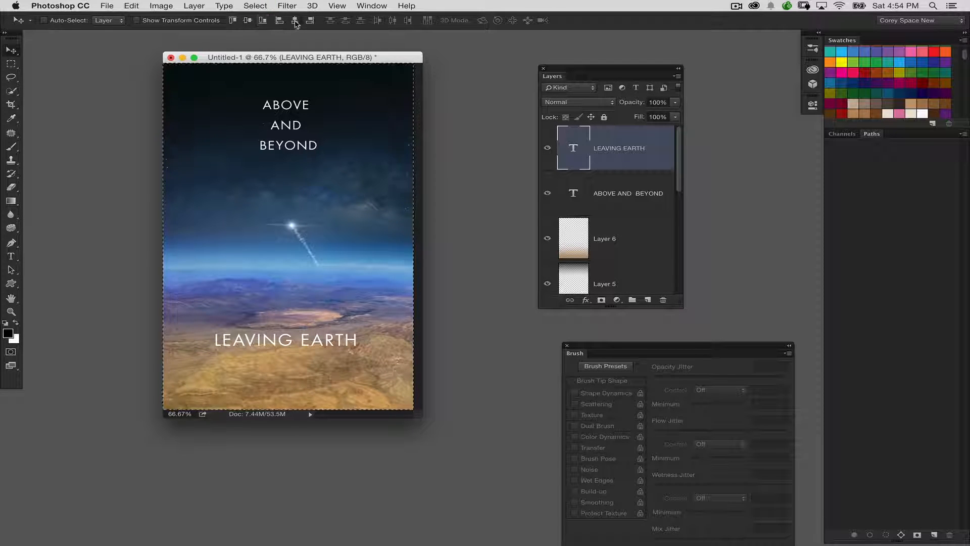
Step: Centre LEAVING EARTH horizontally on the canvas, deselect, and nudge the text slightly right and further down the desert
click(295, 21)
key(super+d)
key(shift+Right)
key(shift+Down)
key(shift+Down)
key(shift+Down)
key(shift+Down)
key(shift+Down)
key(shift+Down)
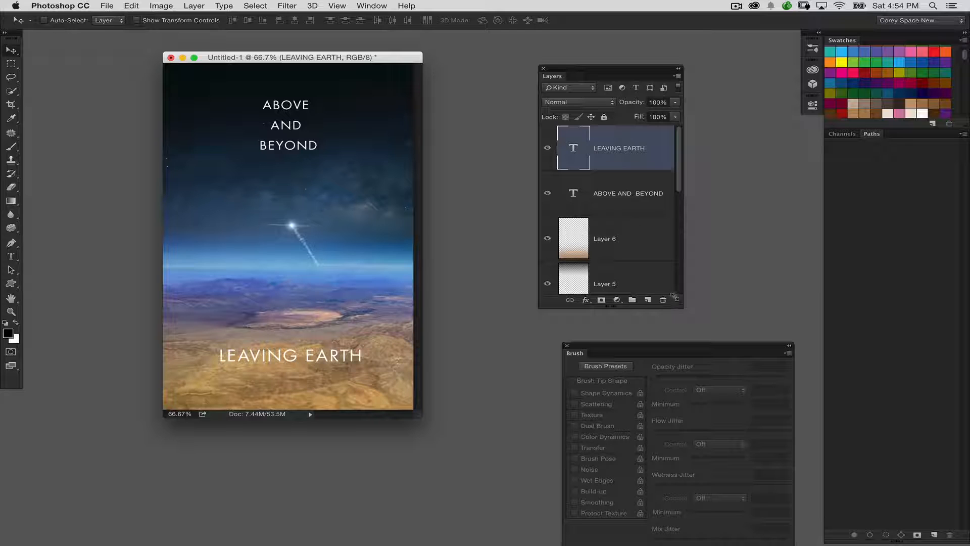
Step: Lengthen the layer list and add a new empty layer above the LEAVING EARTH text
drag(675, 297, 655, 340)
click(650, 338)
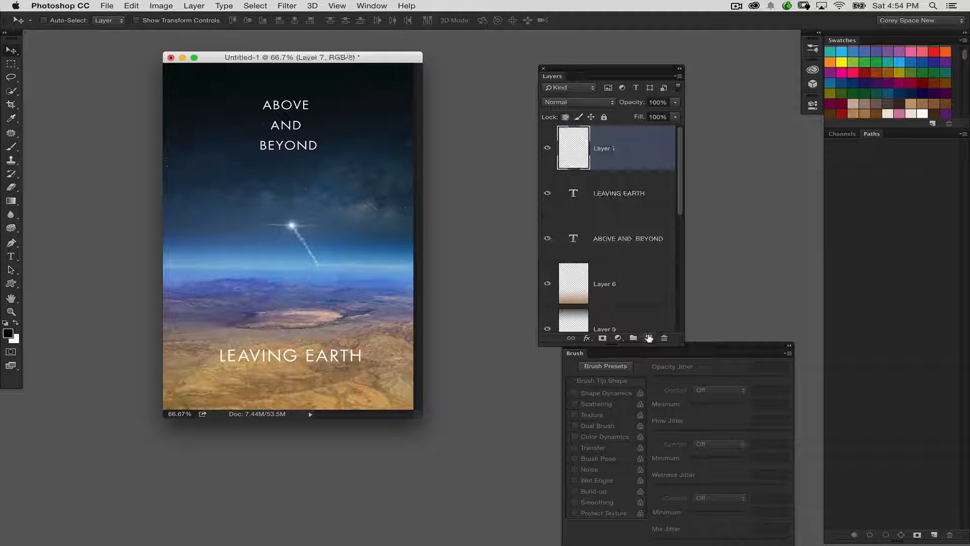
Step: Choose a hard round tip with 100% hardness for the Brush tool
click(11, 242)
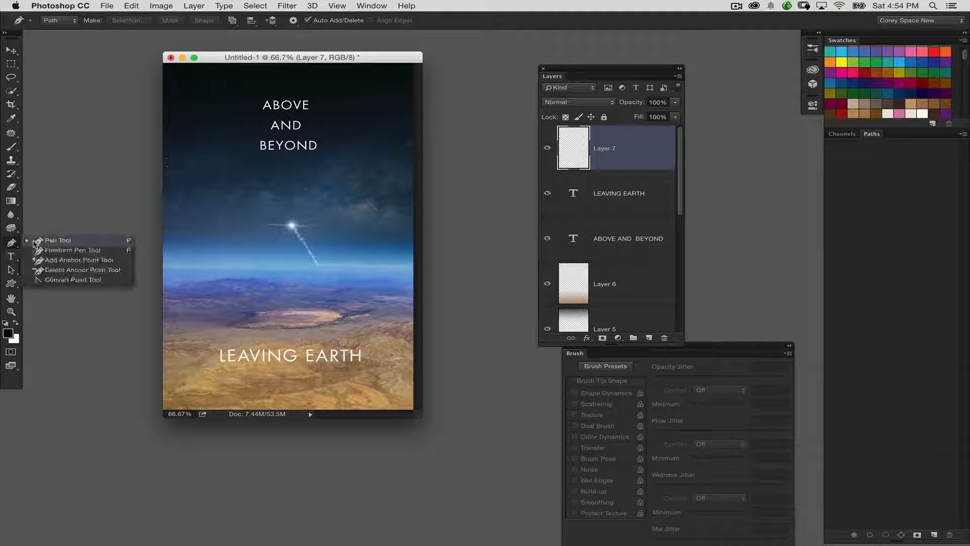
click(10, 148)
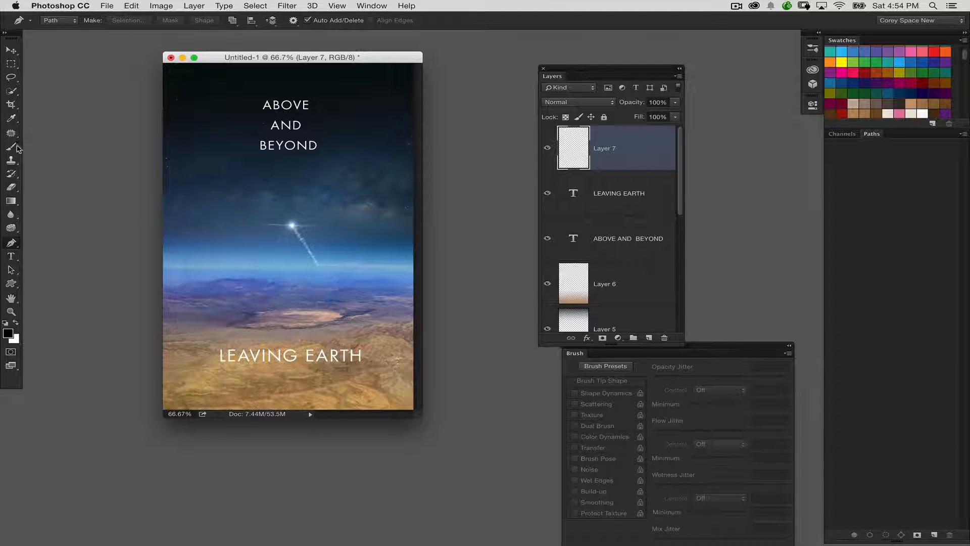
click(59, 23)
scroll(337, 184, up, 10)
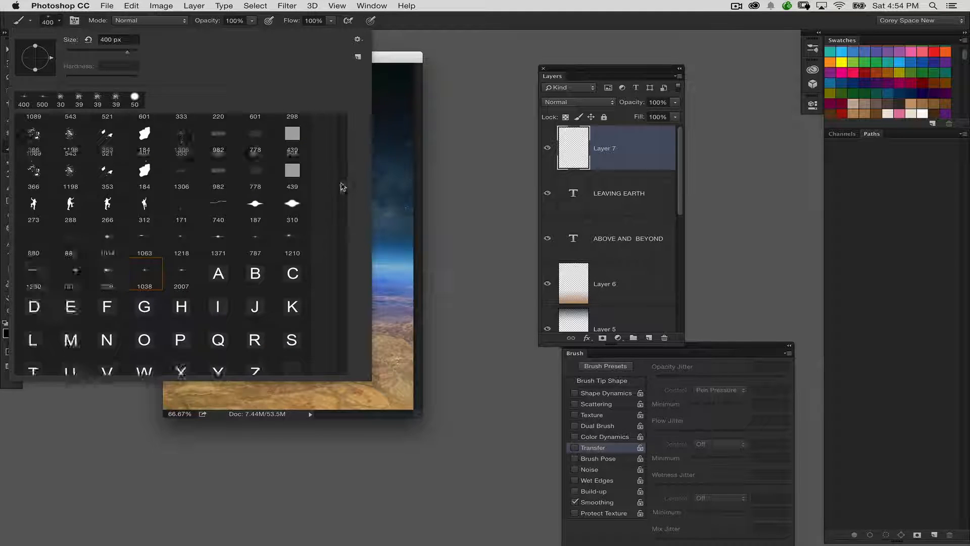
click(137, 128)
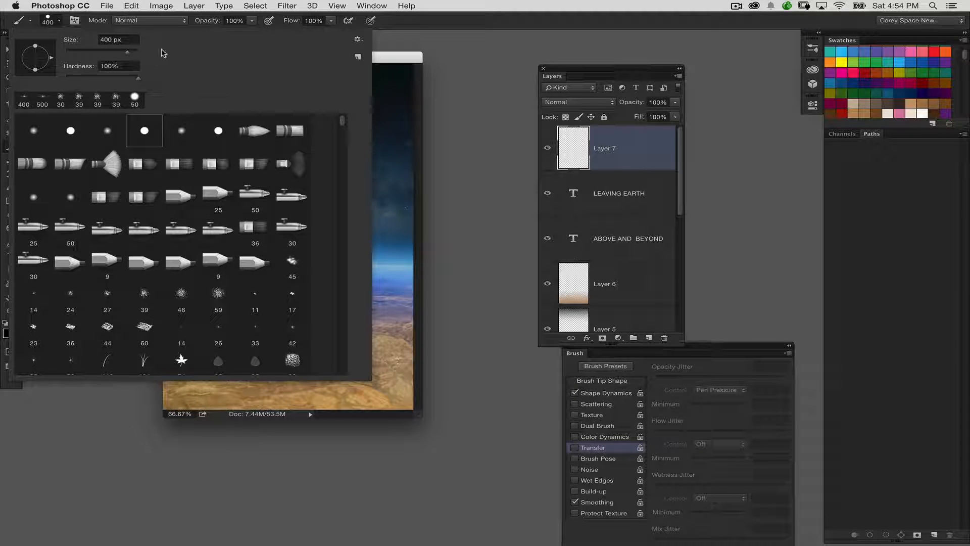
key(Return)
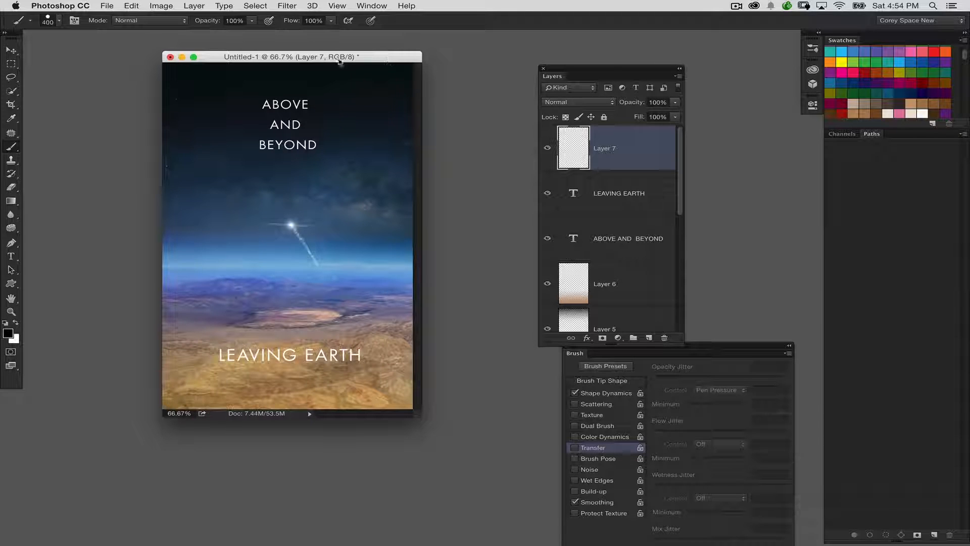
Step: Bring the brush settings next to the poster and show the Shape Dynamics options with size controlled by Pen Pressure
click(75, 20)
click(74, 21)
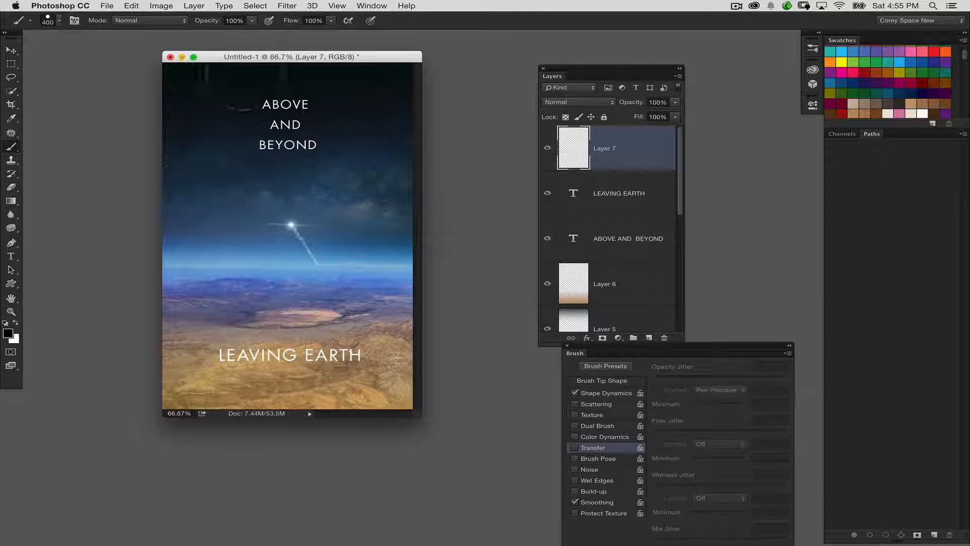
drag(579, 346, 500, 70)
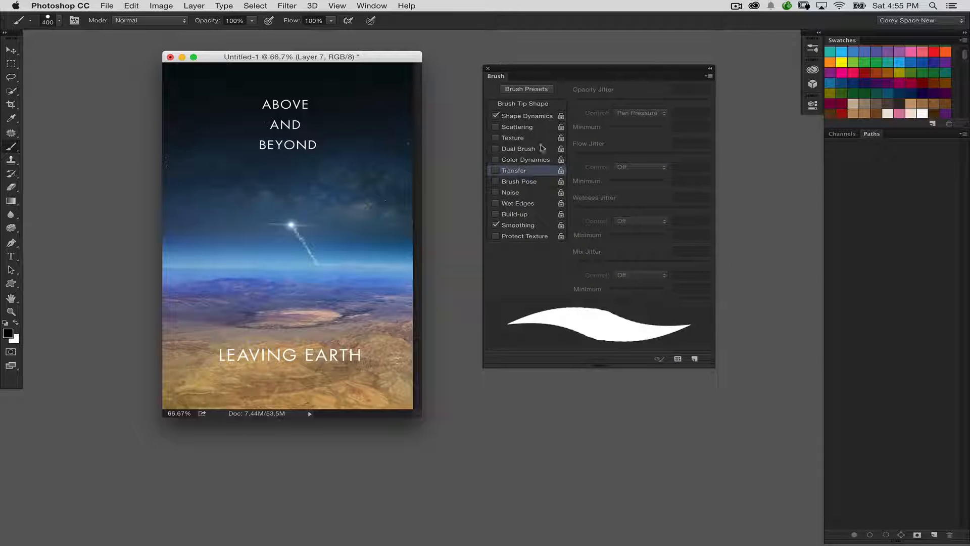
click(529, 118)
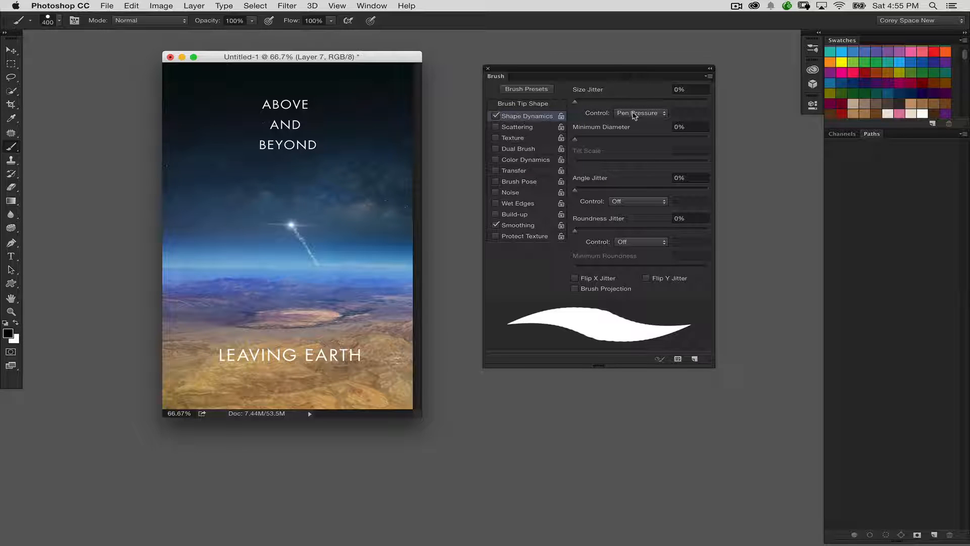
Step: Set the brush tip size to 3 px, make white the foreground colour, and move the brush settings further from the poster
click(537, 104)
drag(662, 171, 570, 175)
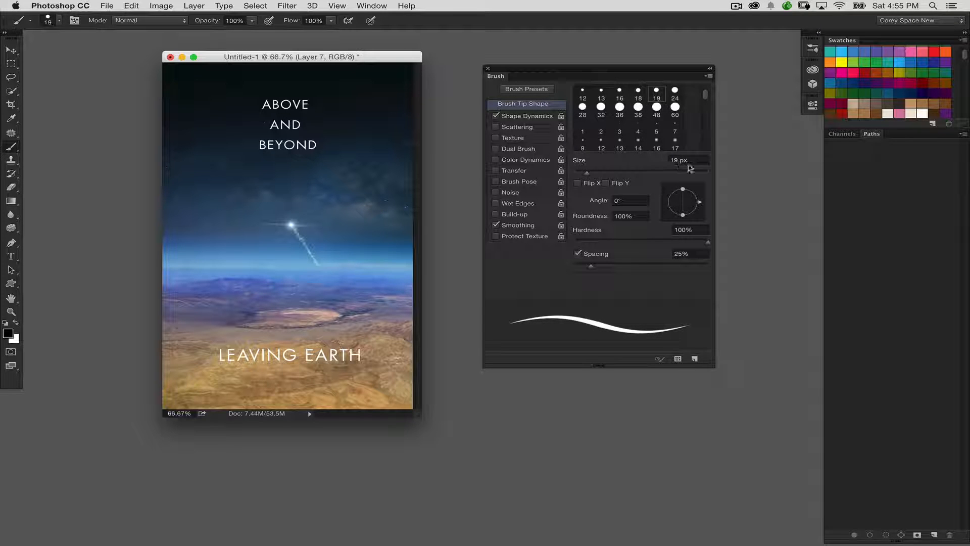
click(663, 159)
text(3)
key(Return)
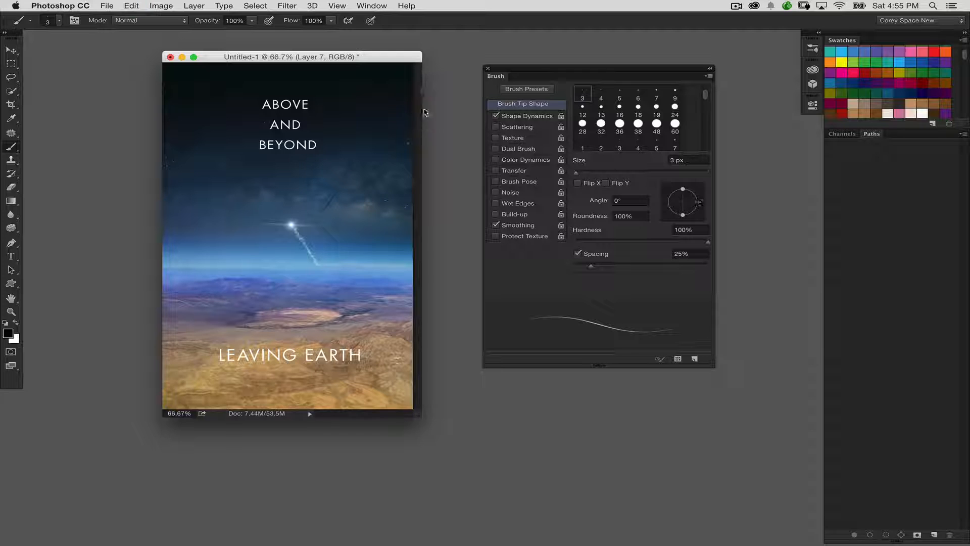
key(x)
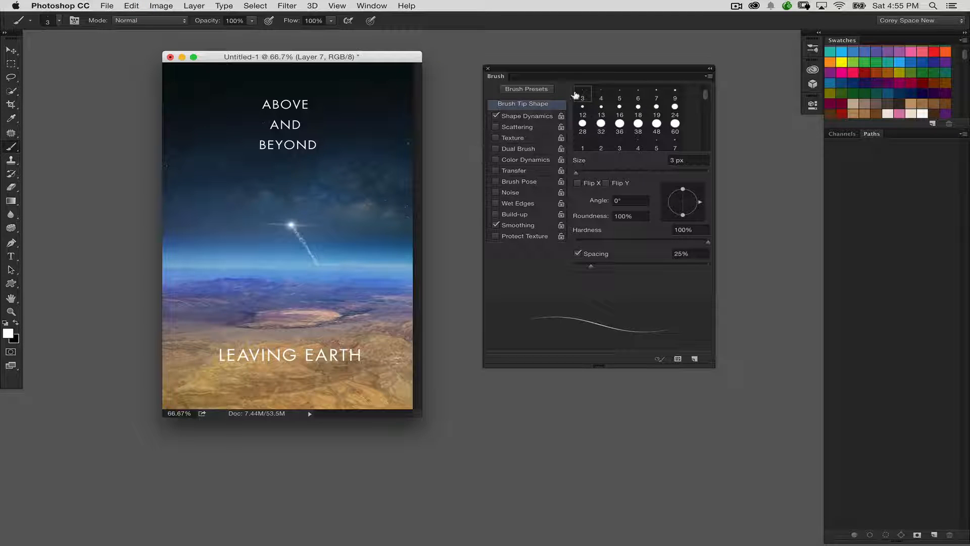
drag(547, 74, 602, 85)
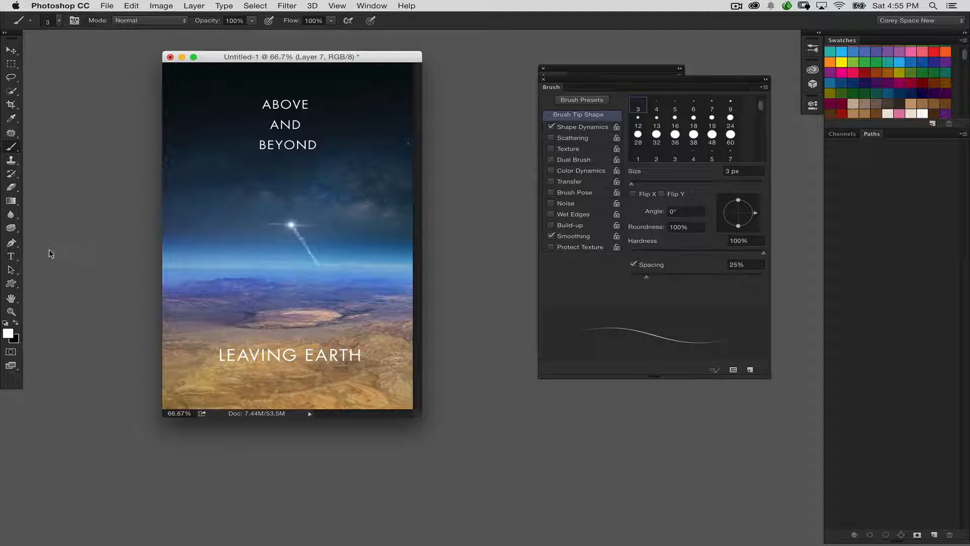
Step: Draw a curved open path diagonally across the ABOVE AND BEYOND title with the Pen tool and shift it slightly down and left
drag(11, 242, 53, 246)
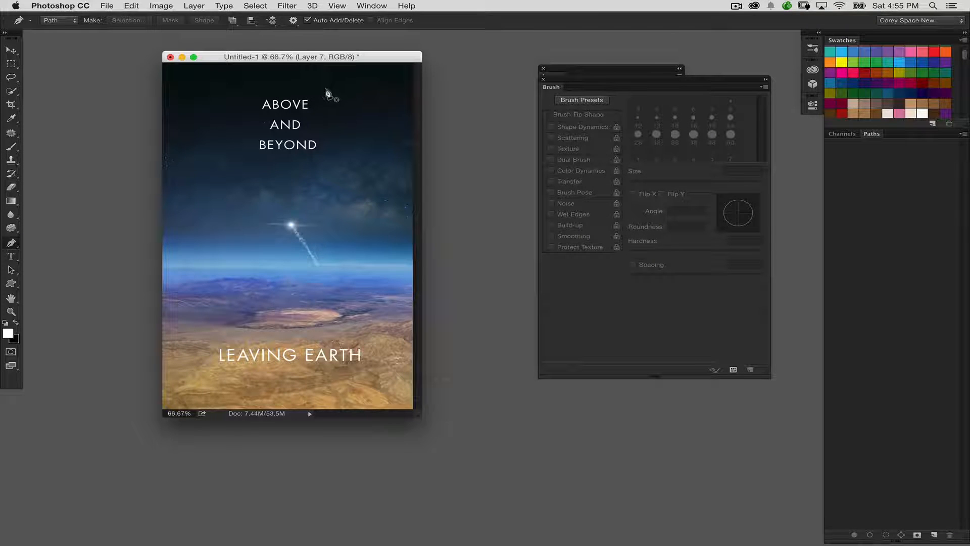
click(346, 91)
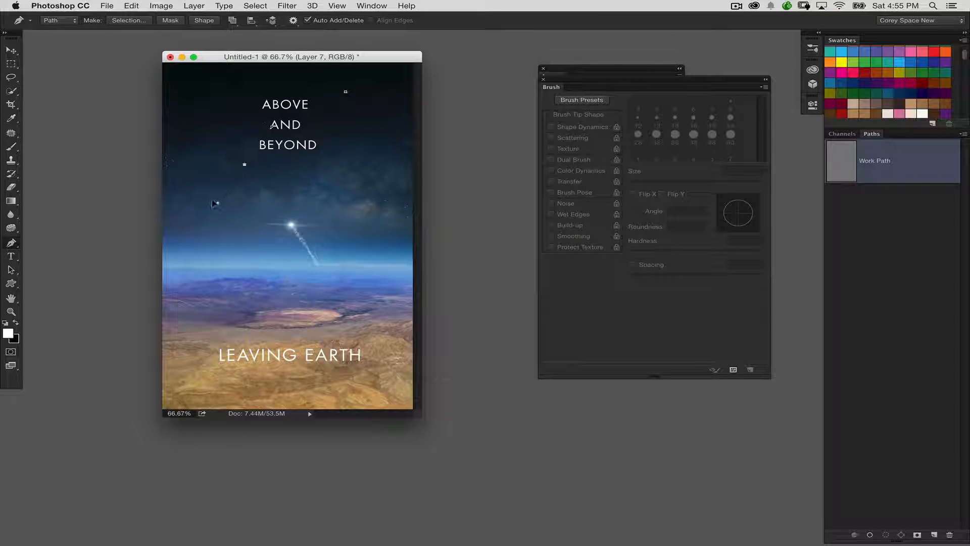
click(210, 208)
click(11, 270)
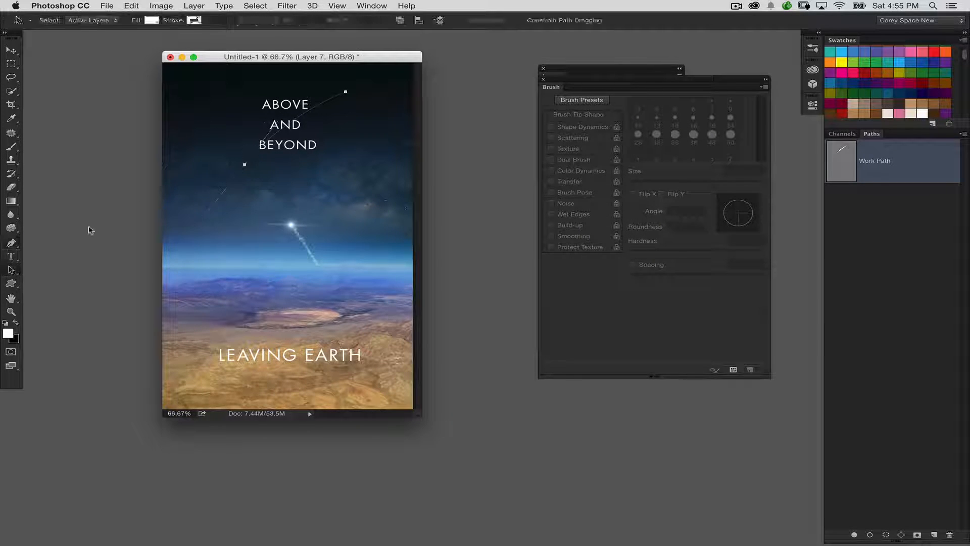
drag(245, 159, 238, 166)
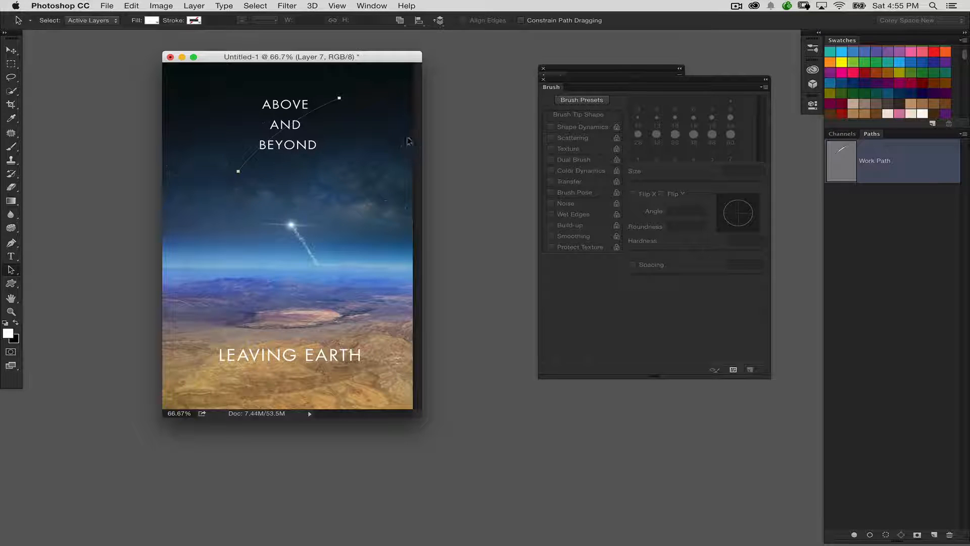
Step: Move the brush settings below the layer list and float the Paths panel beside the layers
mouse_move(696, 86)
mouse_down()
mouse_move(646, 287)
mouse_move(587, 320)
mouse_up()
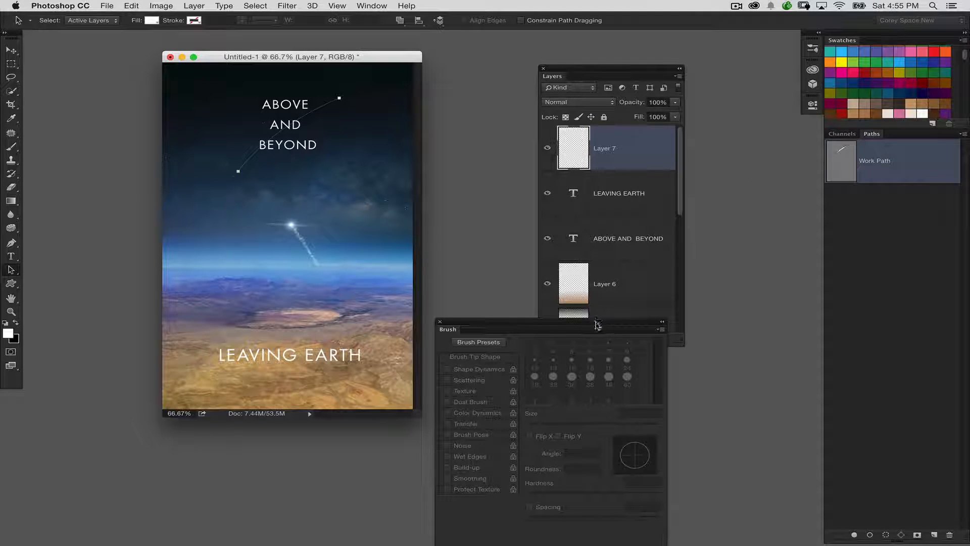
drag(596, 325, 574, 366)
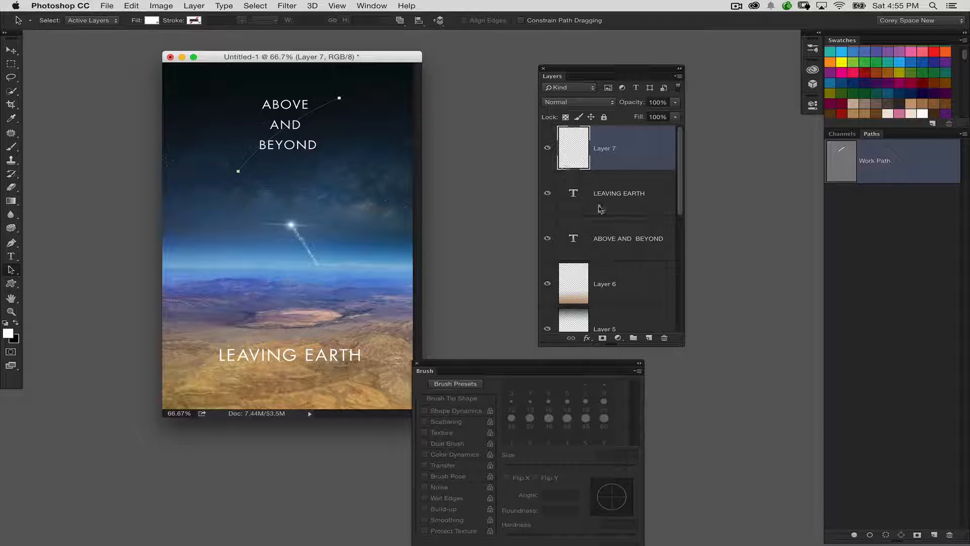
scroll(654, 248, down, 5)
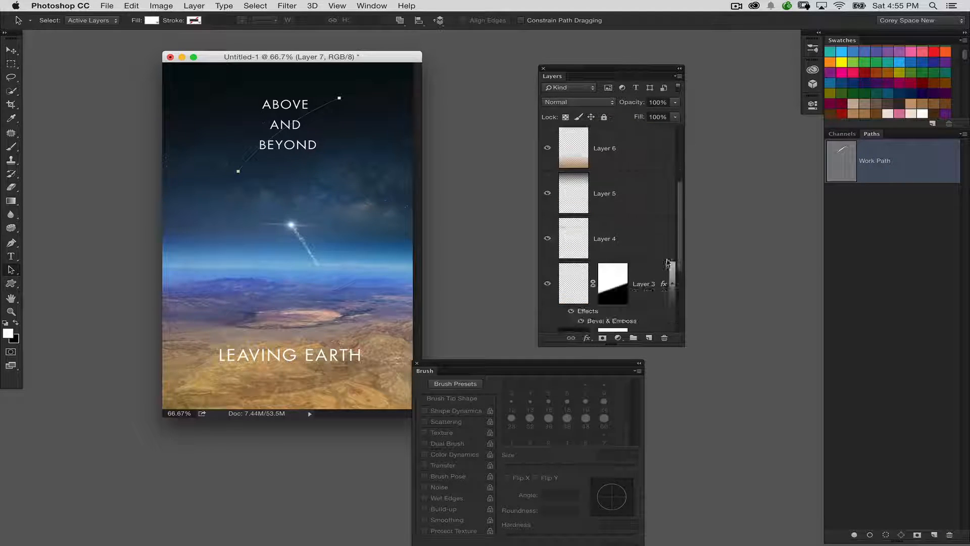
scroll(654, 247, up, 5)
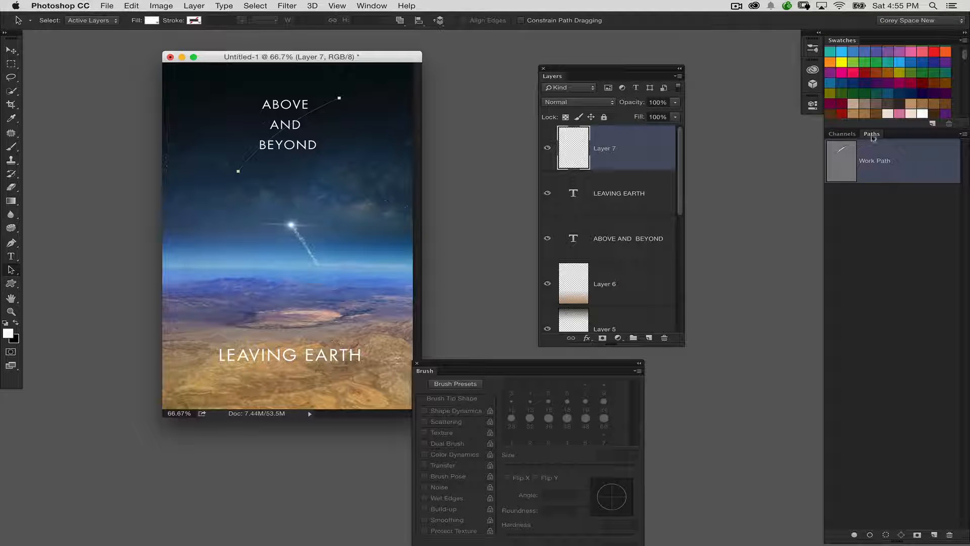
drag(872, 134, 764, 141)
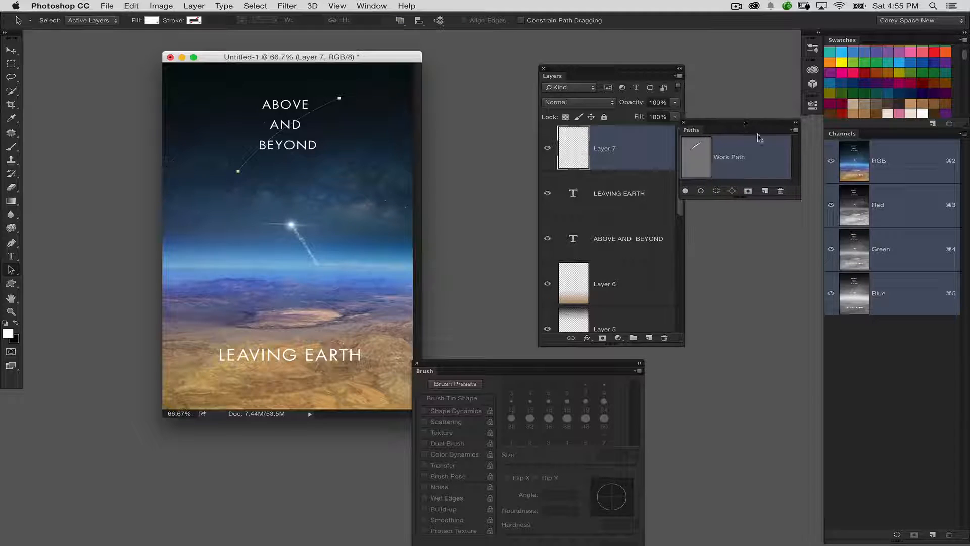
Step: Stroke the work path with the Brush and Simulate Pressure on the empty top layer, and deselect the path
click(793, 132)
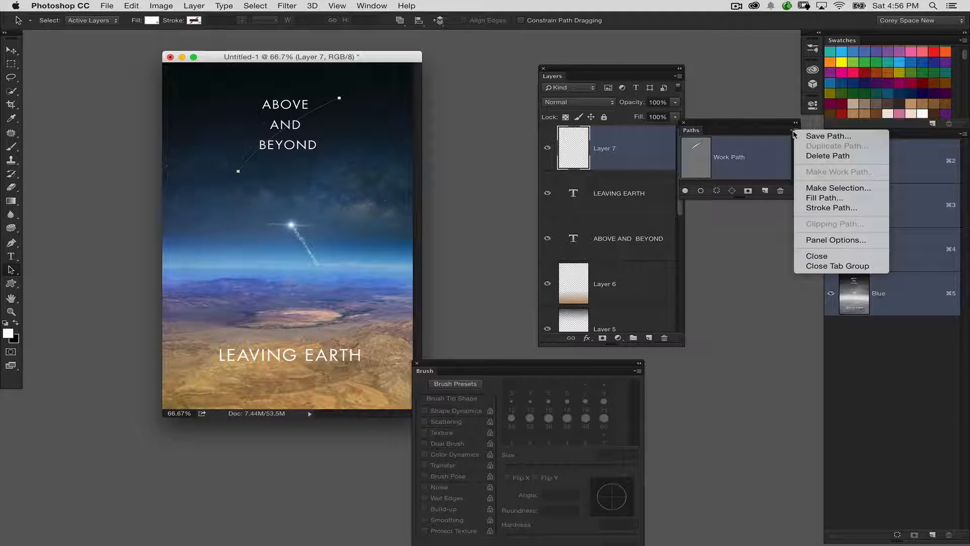
click(838, 207)
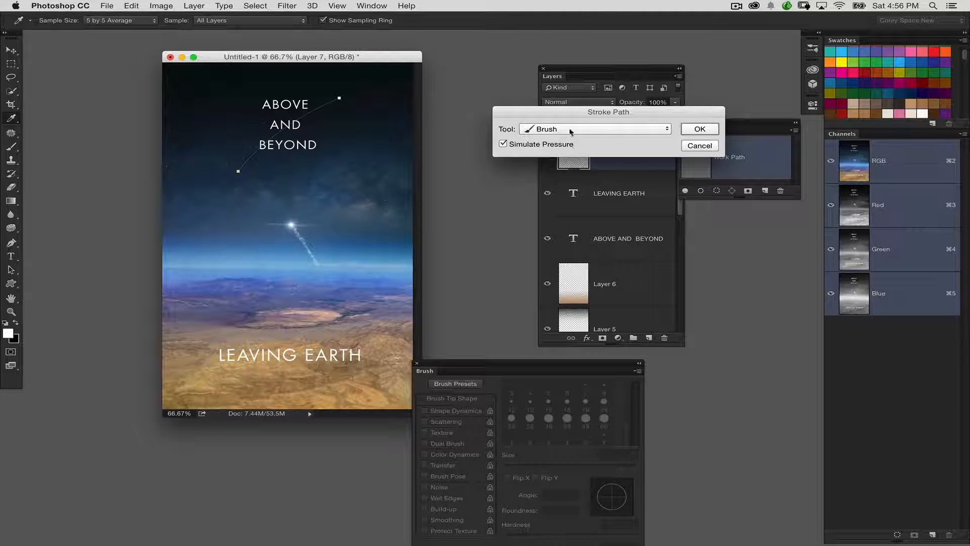
click(588, 130)
click(588, 130)
click(700, 130)
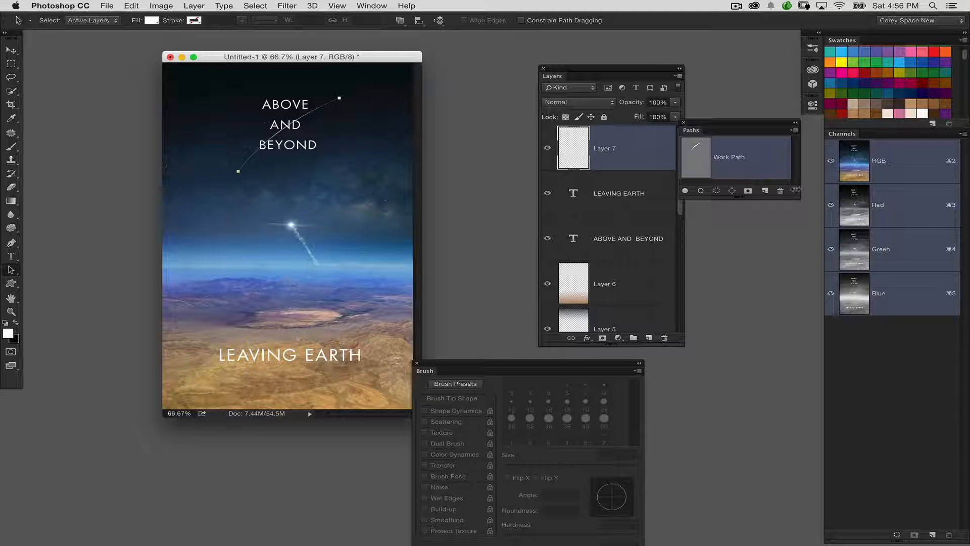
drag(795, 190, 795, 242)
click(762, 212)
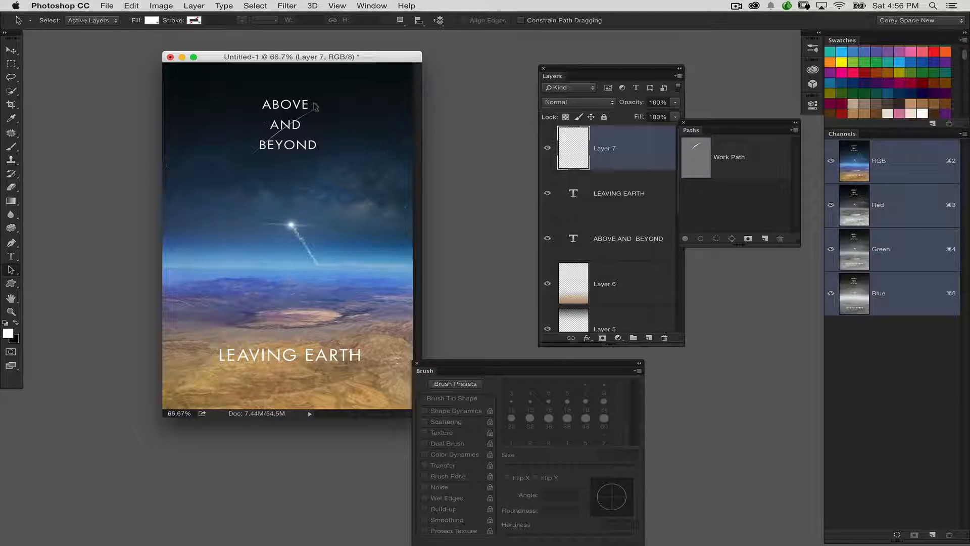
Step: Move the stroked arc down across the word BEYOND and shift the LEAVING EARTH text slightly lower
click(11, 51)
mouse_move(298, 170)
mouse_down()
mouse_move(289, 168)
mouse_move(298, 152)
mouse_move(287, 173)
mouse_move(298, 194)
mouse_up()
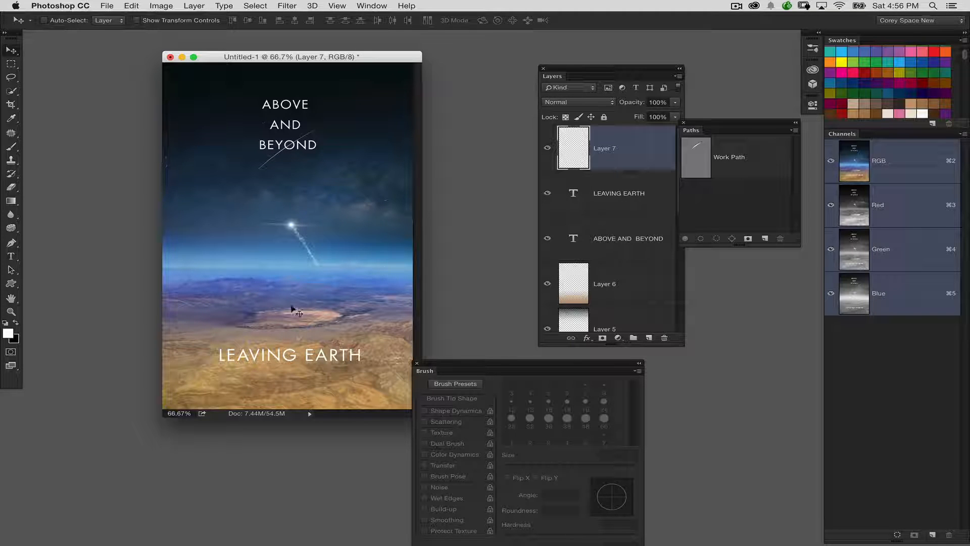
super+click(311, 355)
drag(329, 357, 331, 362)
Step: Add a Multiply drop shadow to LEAVING EARTH with 58% opacity, 57° angle, 9 px distance and 10 px size
double_click(641, 204)
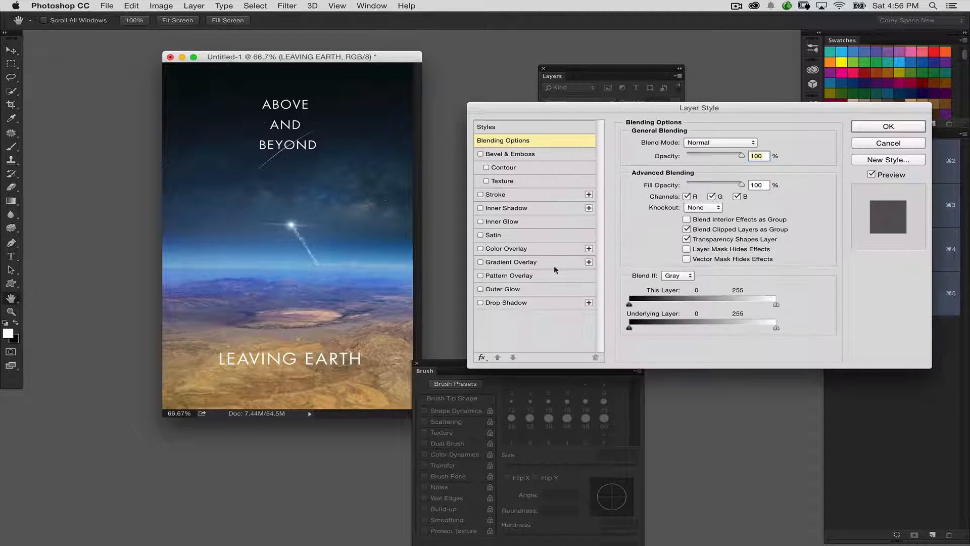
click(525, 304)
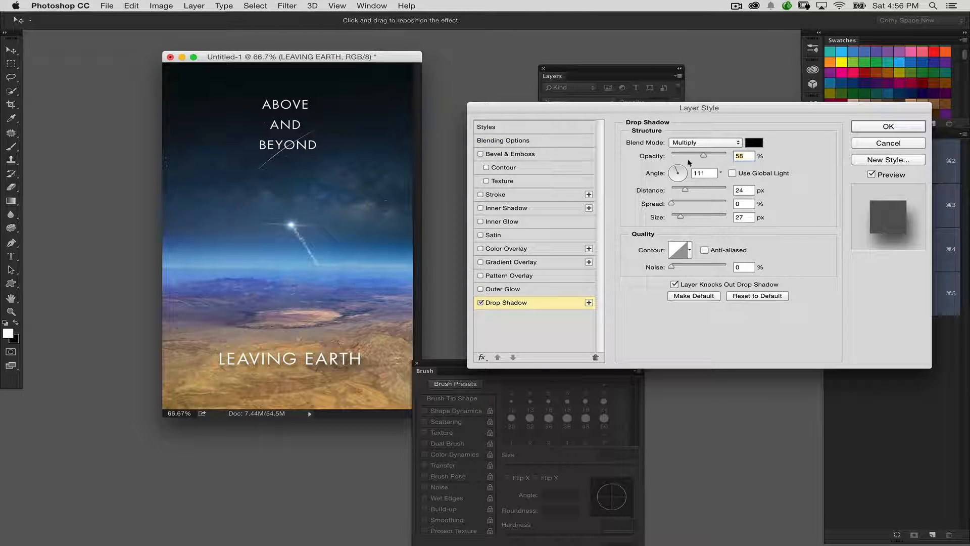
drag(684, 213, 675, 216)
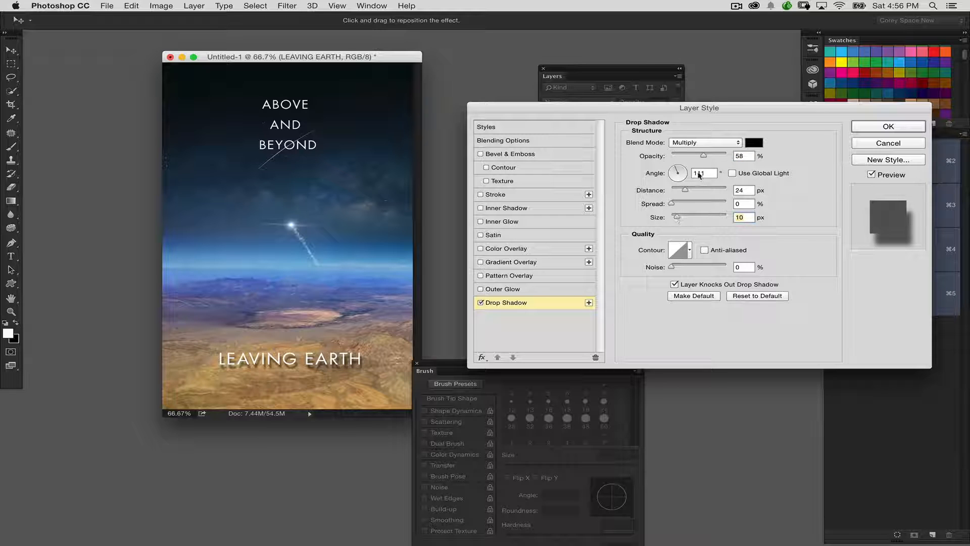
drag(347, 286, 345, 283)
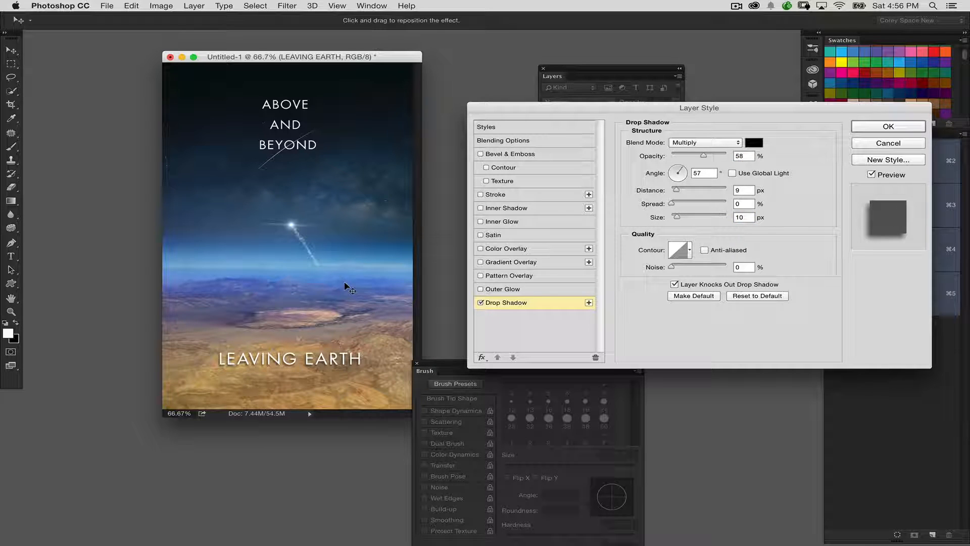
click(859, 127)
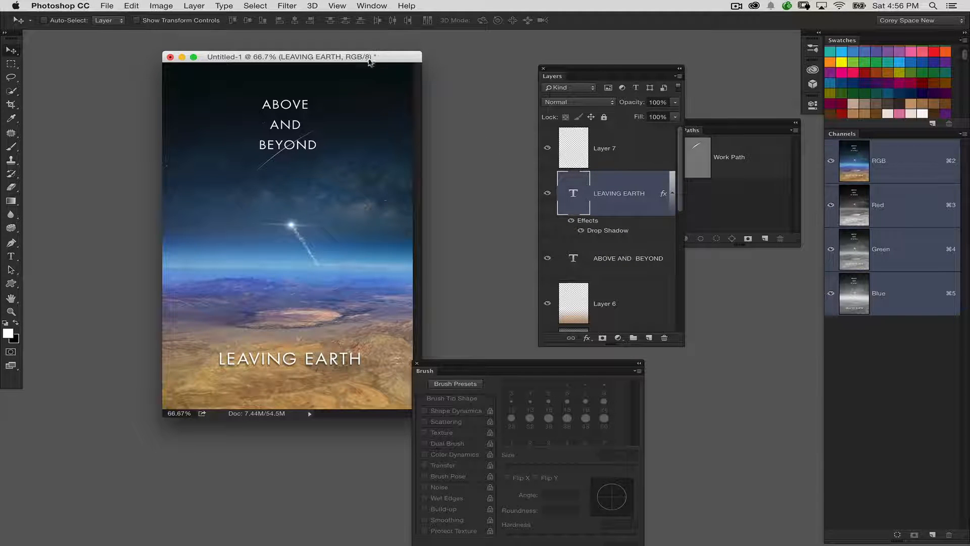
Step: Lower the arc layer's opacity to 61% and nudge the arc slightly up
drag(364, 60, 343, 53)
click(575, 158)
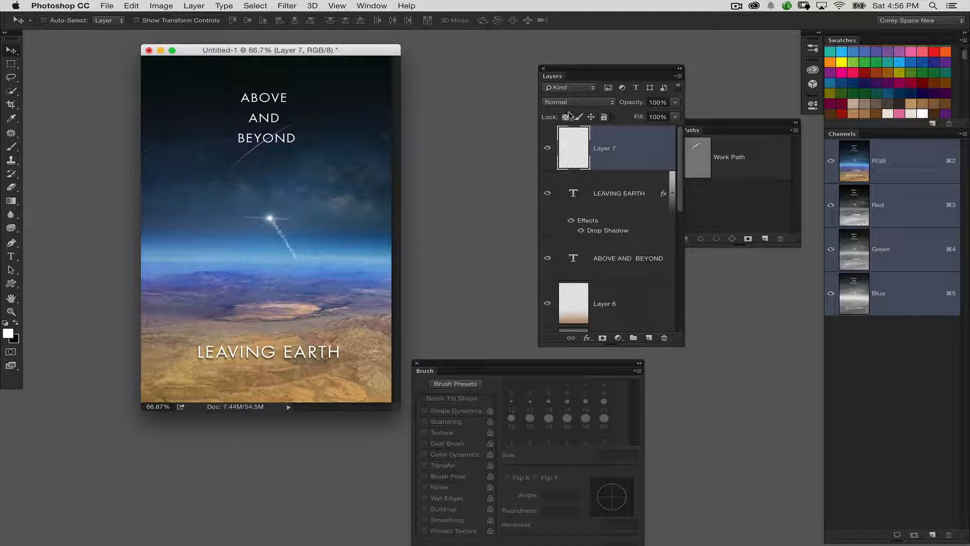
drag(631, 102, 619, 104)
drag(334, 157, 339, 154)
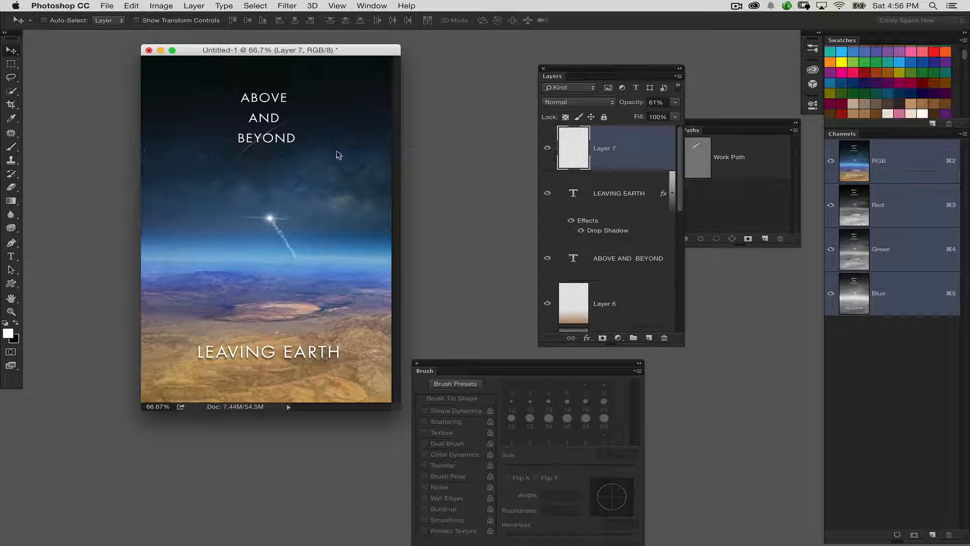
Step: Show the poster enlarged in full-screen mode and move the ABOVE AND BEYOND title slightly up
key(f)
key(f)
key(super+plus)
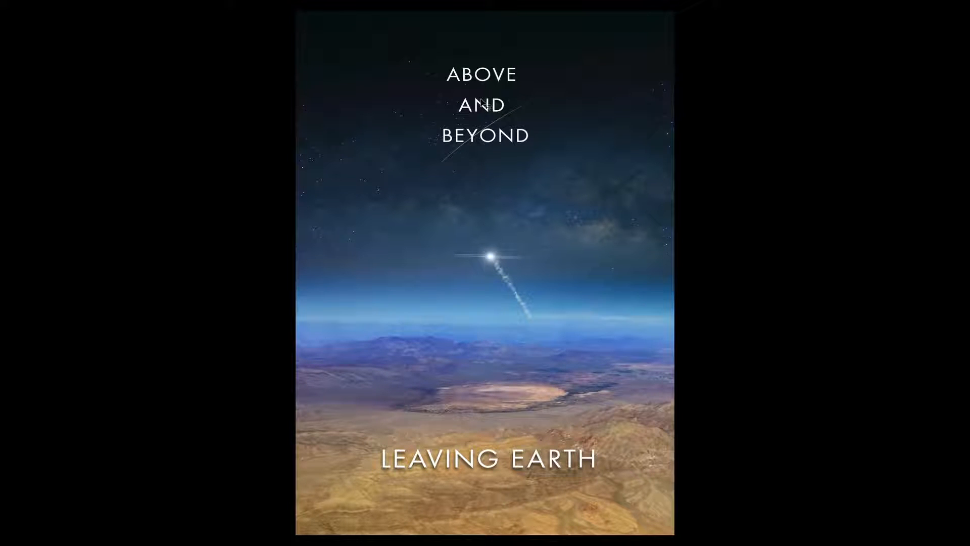
mouse_move(481, 99)
mouse_down()
mouse_move(481, 81)
mouse_move(481, 91)
mouse_up()
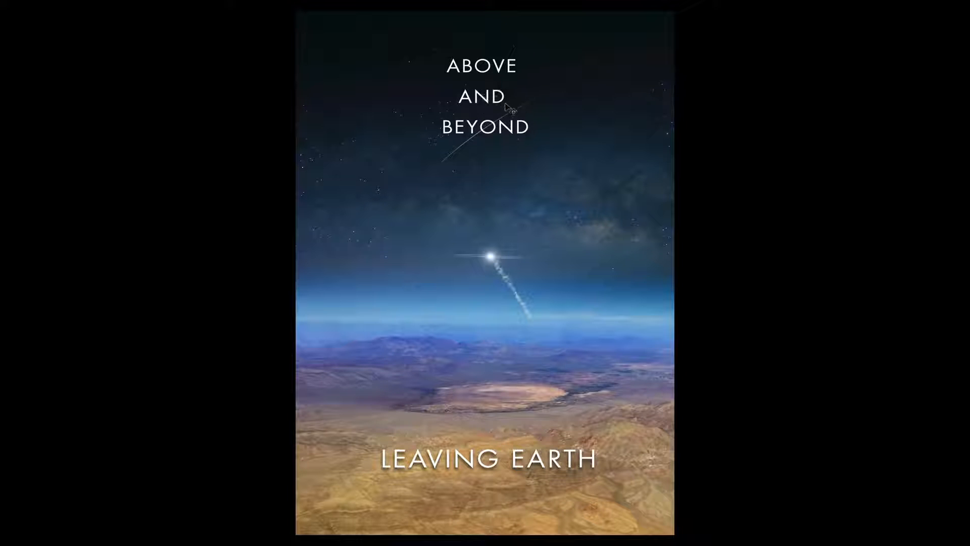